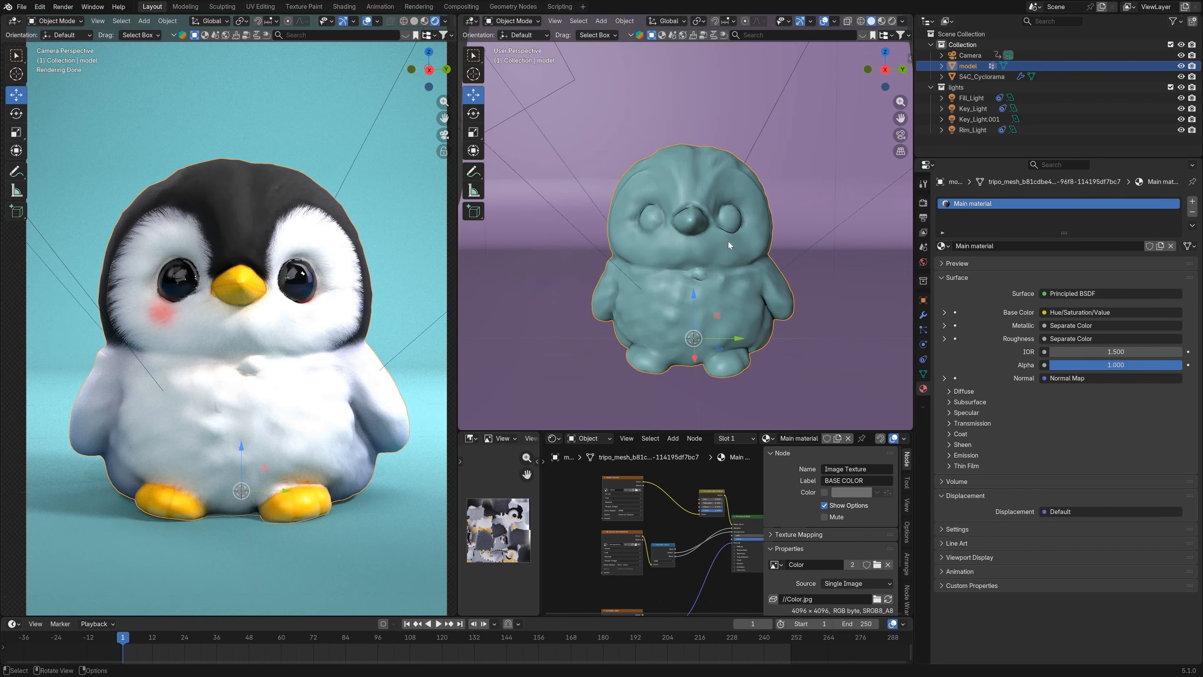
Step: Show the penguin model's vertex groups and switch the model to Edit Mode
click(690, 253)
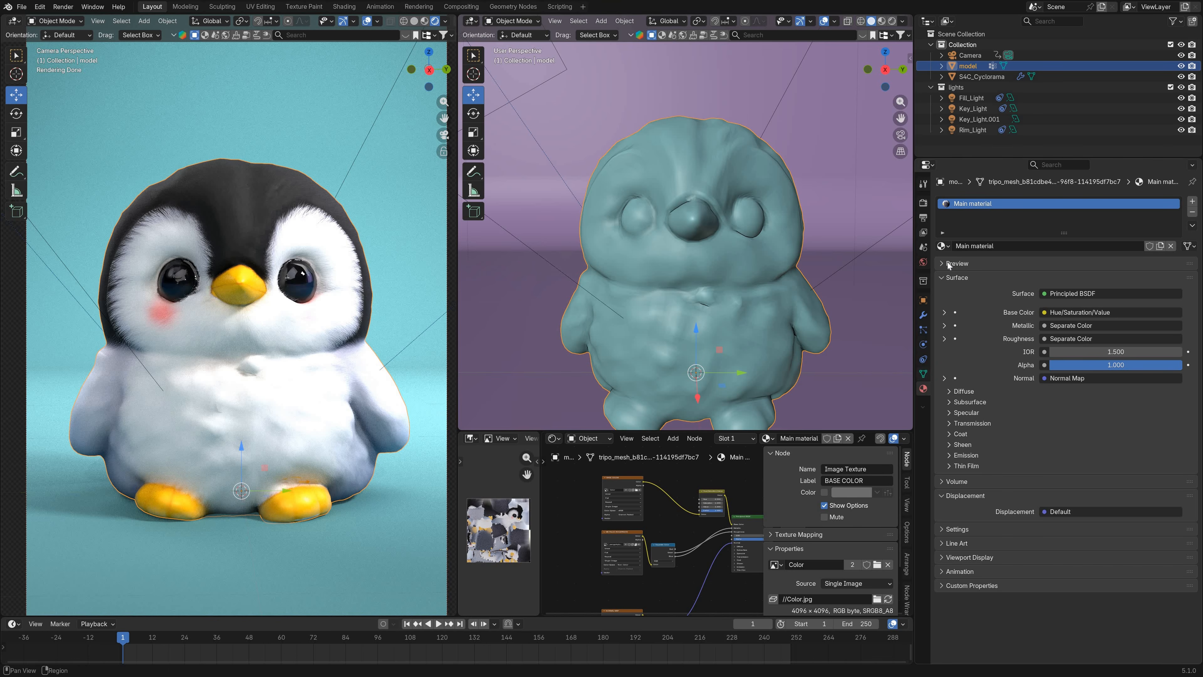
click(922, 373)
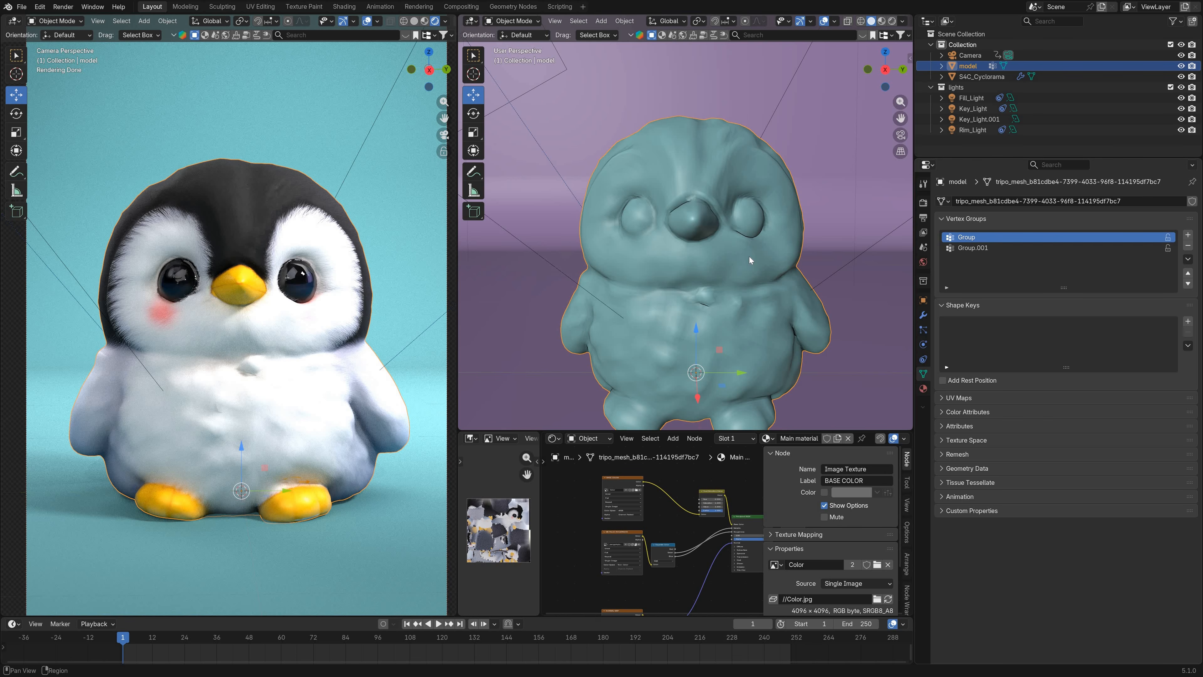
key(Tab)
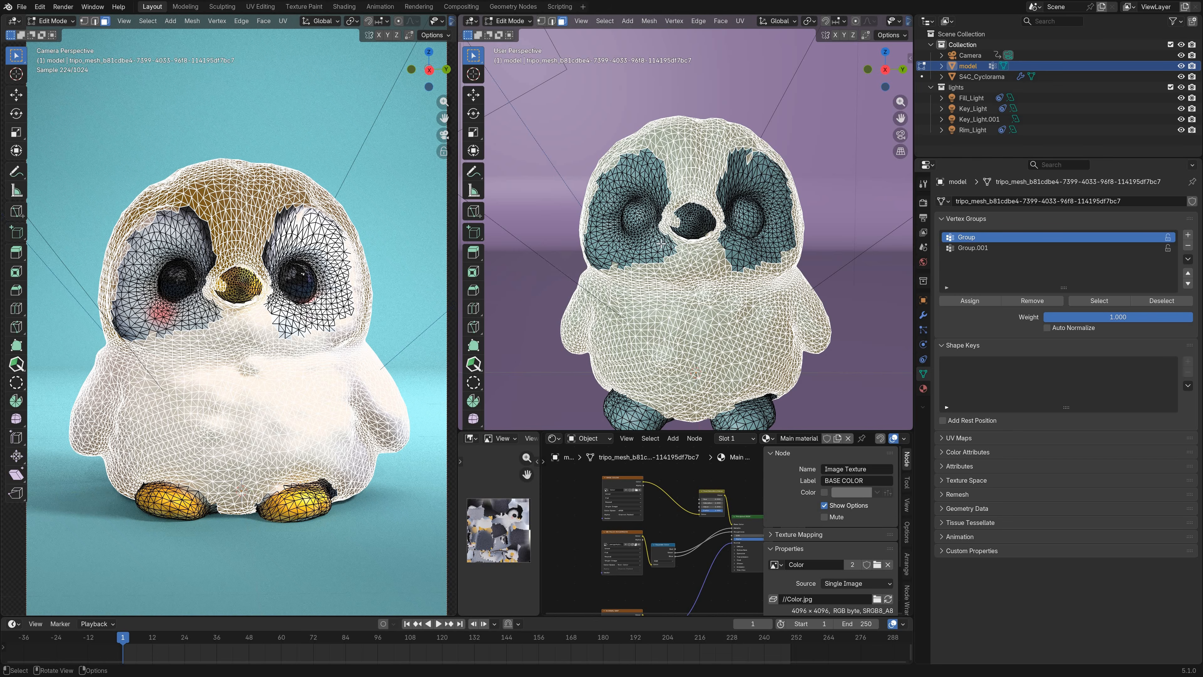
Step: Deselect the stray faces on the beak, keep the body faces around it selected, and return to face selection
scroll(651, 218, up, 4)
mouse_move(651, 218)
middle_down()
mouse_move(688, 220)
mouse_move(659, 209)
middle_up()
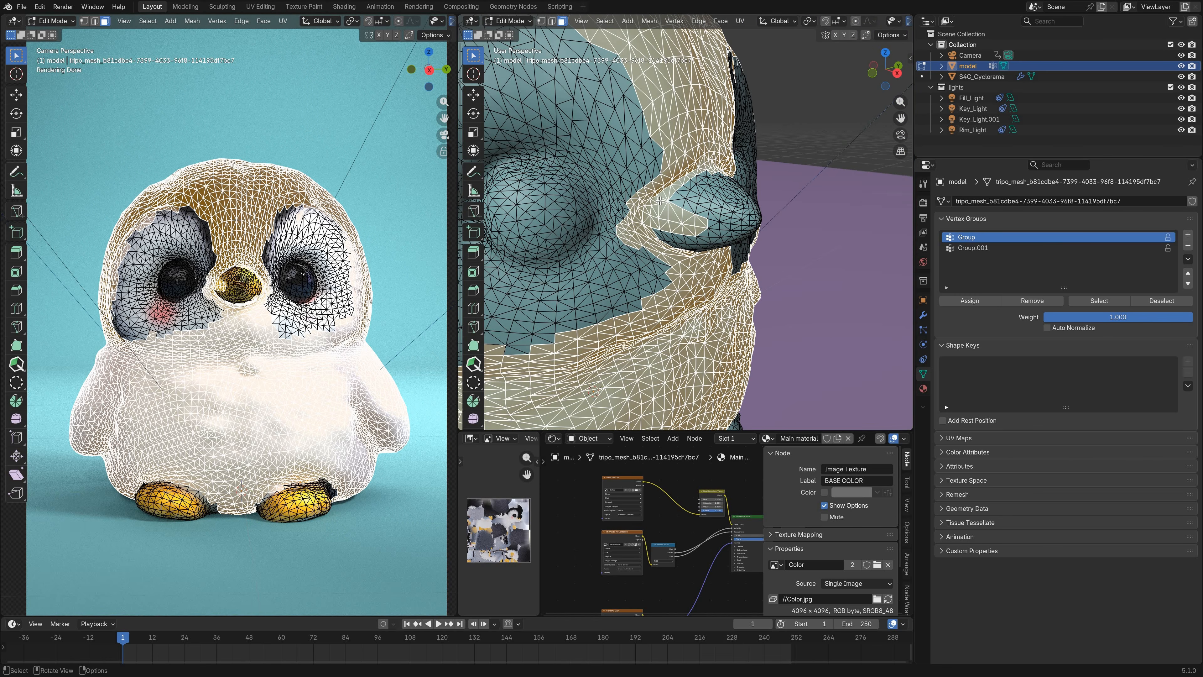
drag(659, 200, 717, 235)
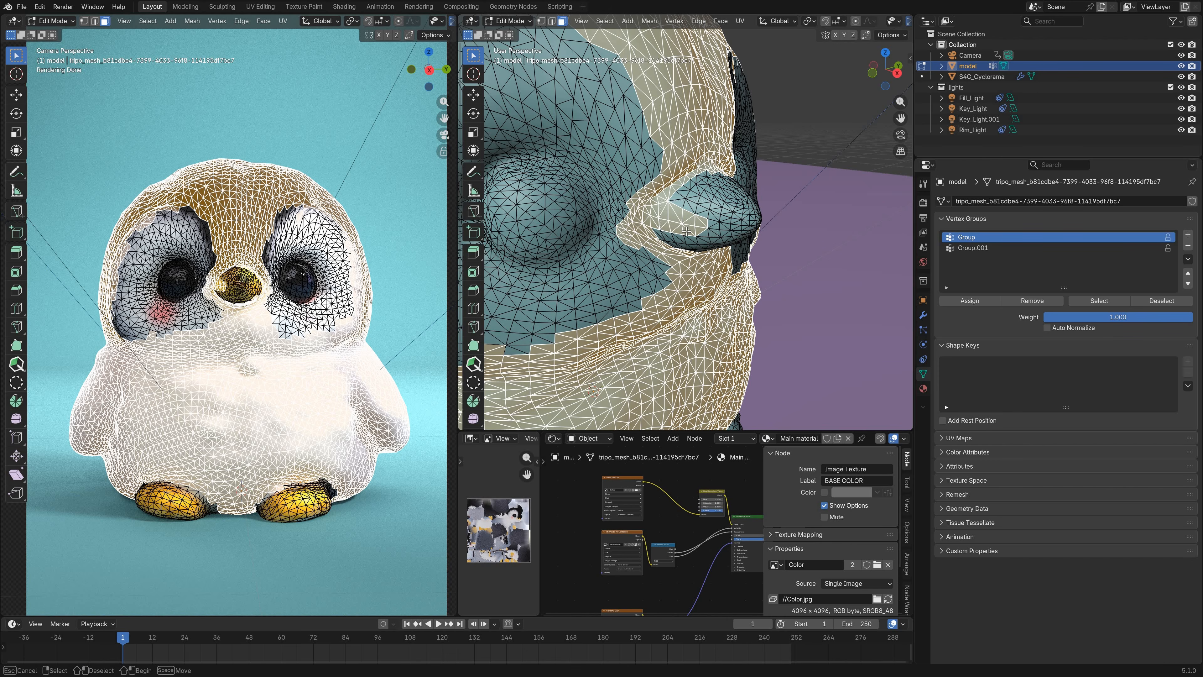
middle_drag(742, 230, 726, 230)
ctrl+drag(721, 225, 695, 213)
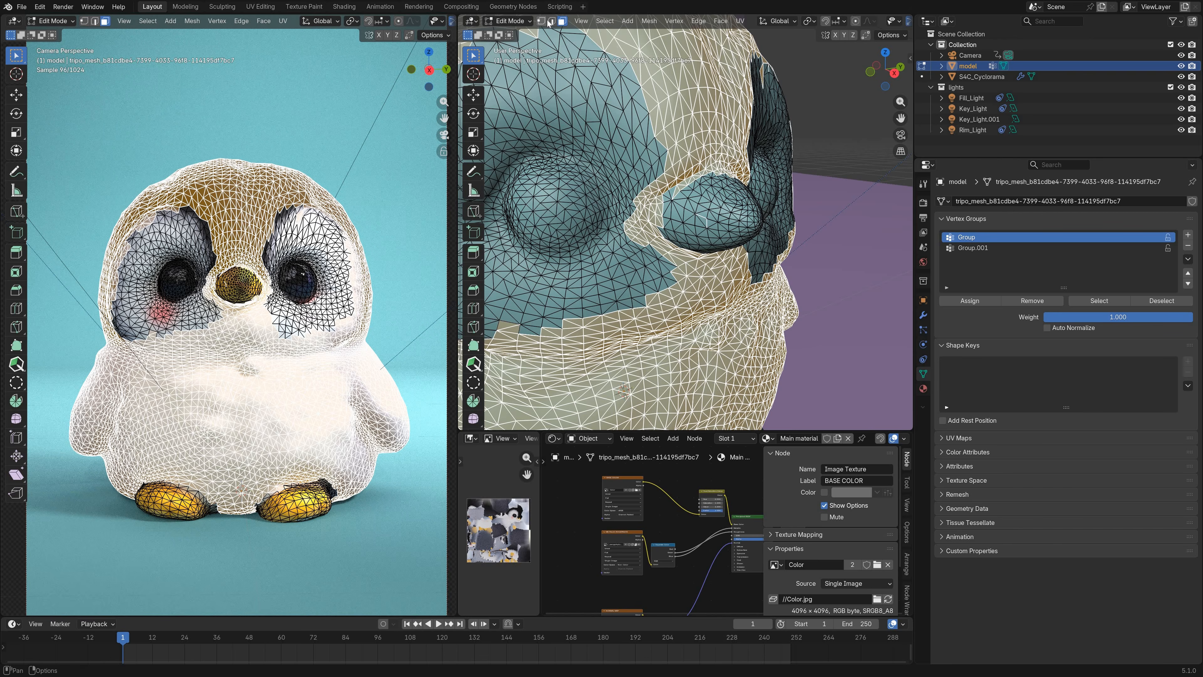
key(1)
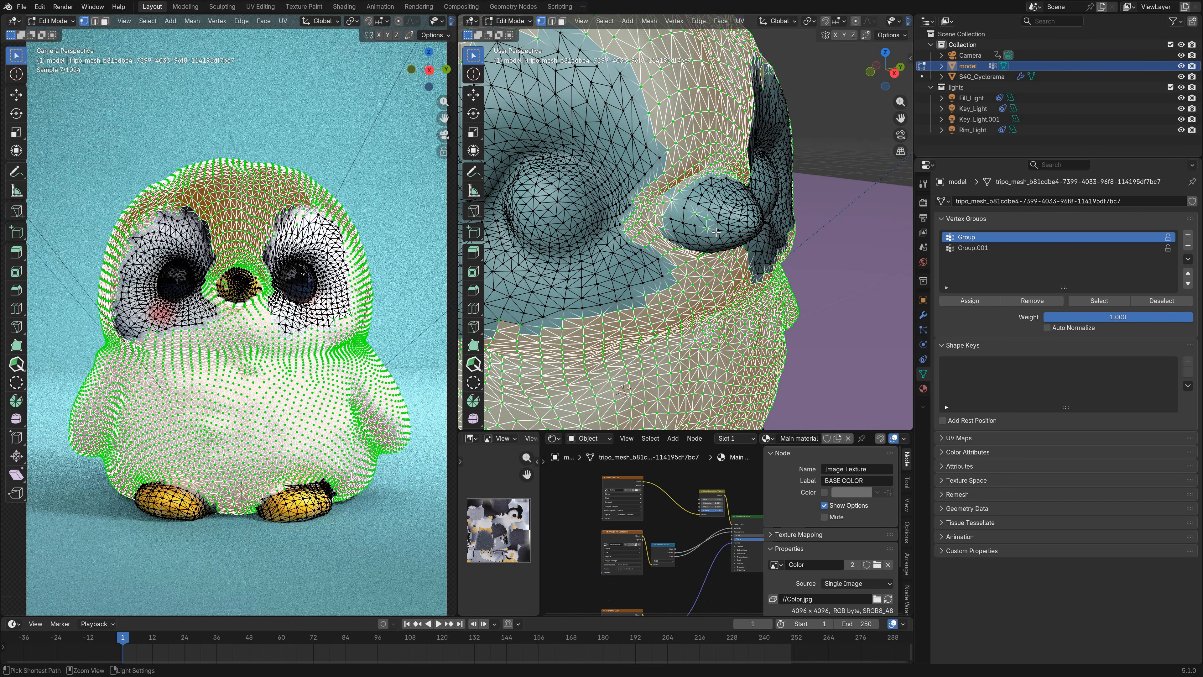
middle_drag(721, 236, 671, 177)
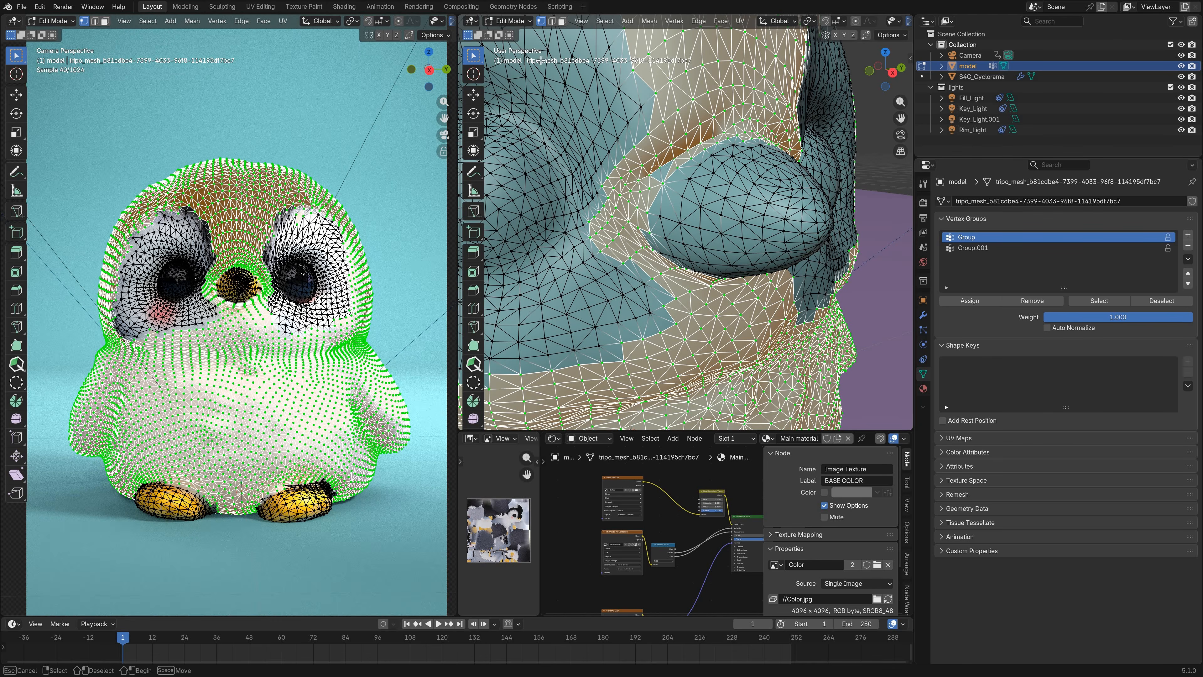
click(562, 22)
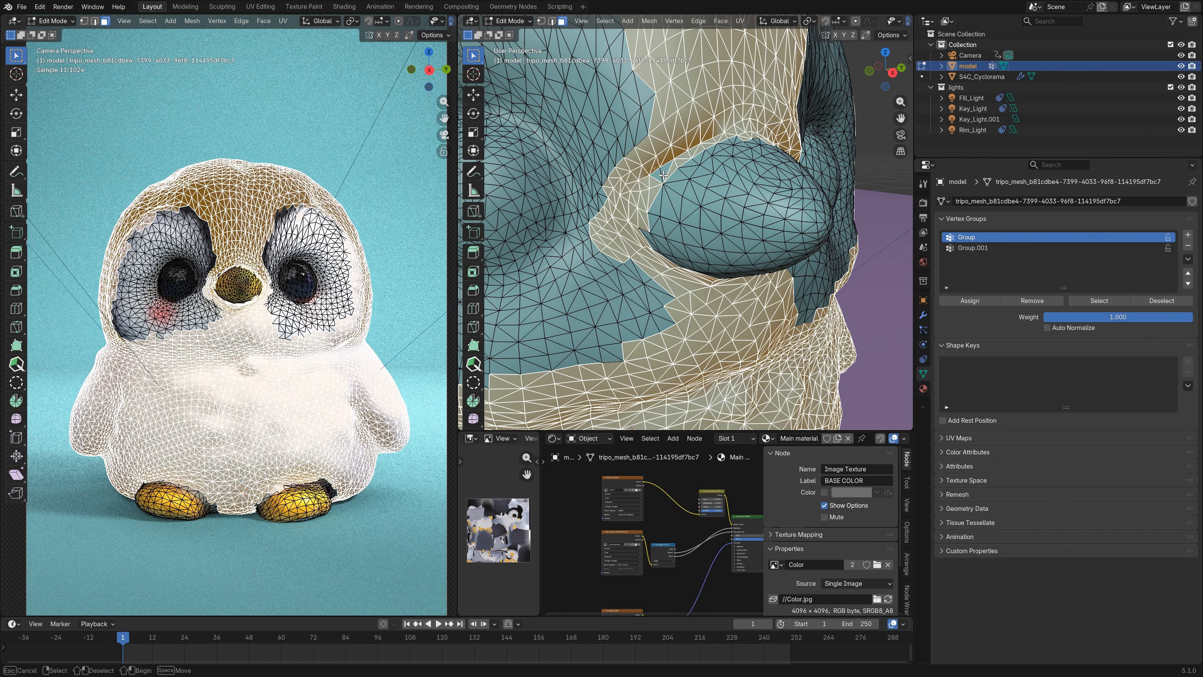
scroll(653, 176, down, 6)
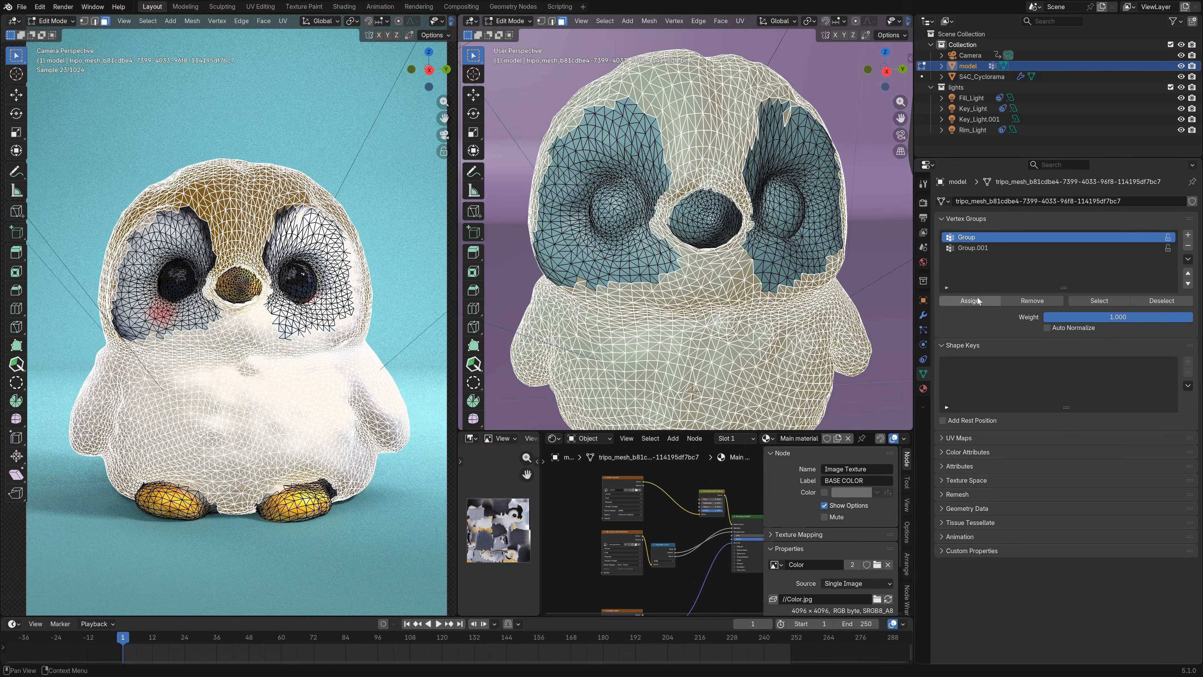
Step: Clear the selection and select the eye patch faces through the Group.001 vertex group
key(alt+a)
click(984, 250)
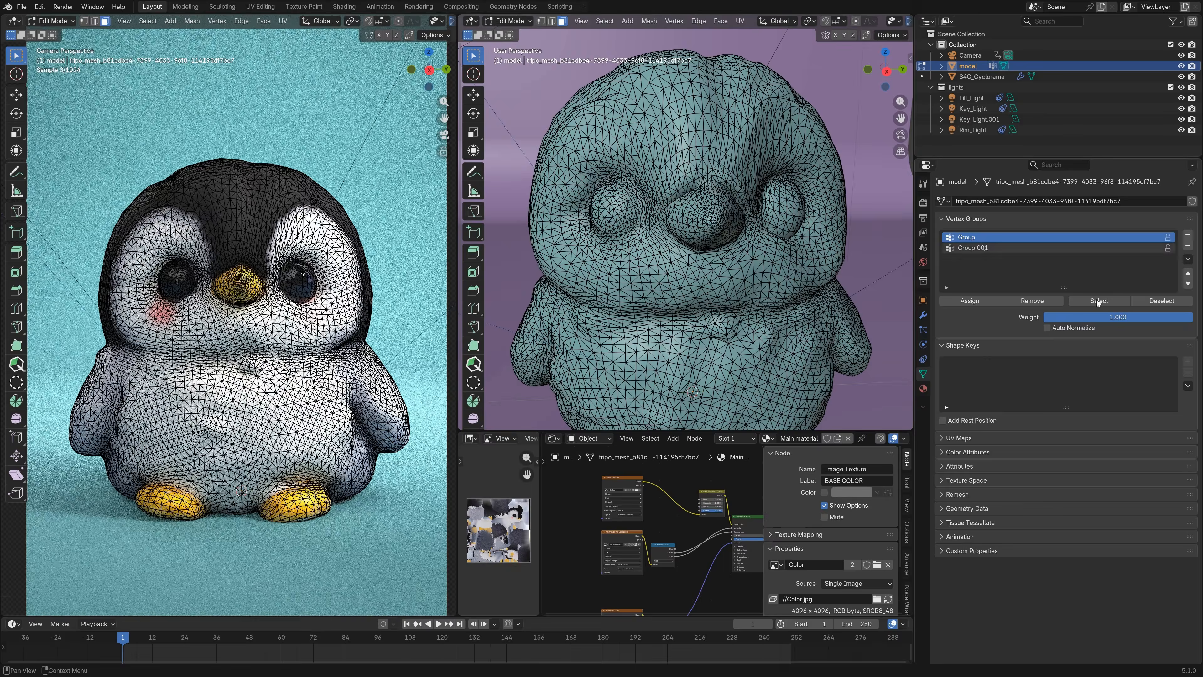
click(1096, 299)
mouse_move(694, 197)
middle_down()
mouse_move(762, 198)
mouse_move(705, 196)
middle_up()
scroll(704, 196, down, 2)
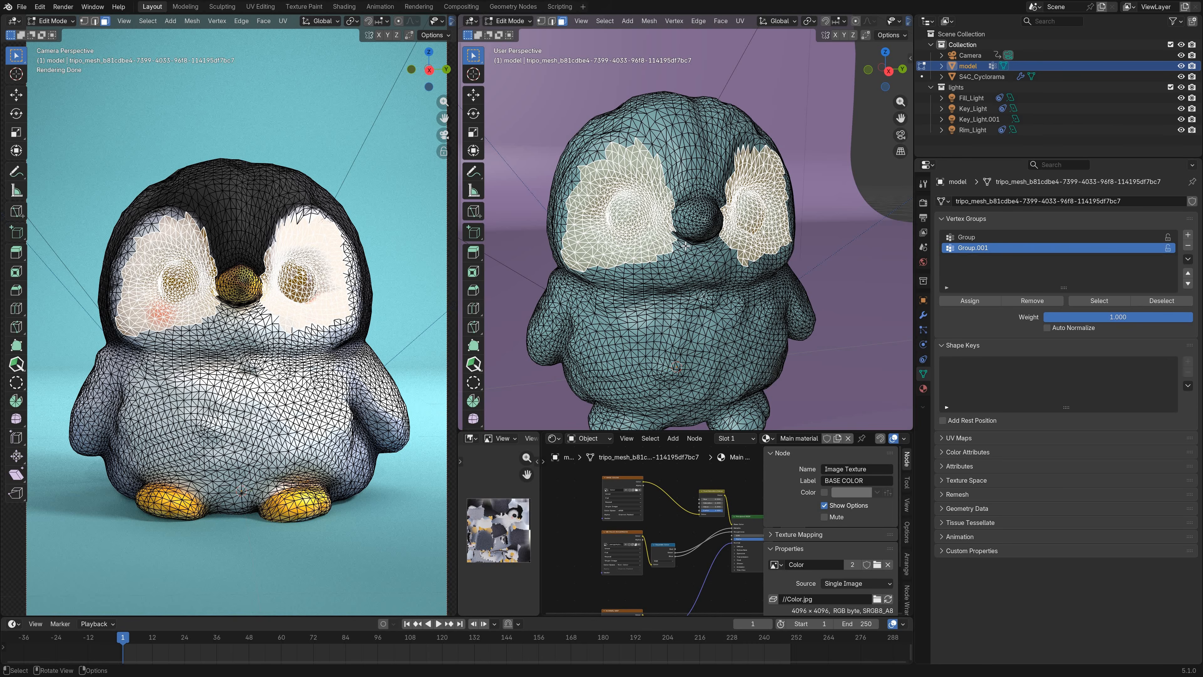
scroll(684, 264, up, 1)
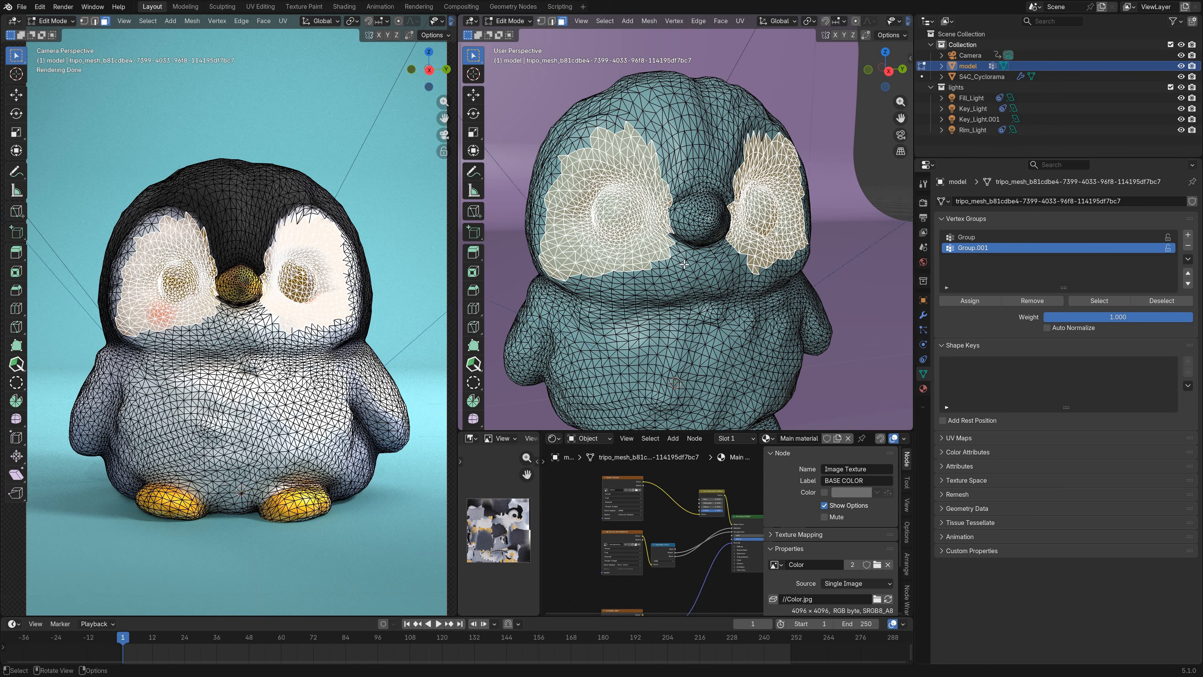
Step: Switch to Weight Paint mode and paint weight 0 in Group.001 between the penguin's right eye patch and the beak
click(520, 23)
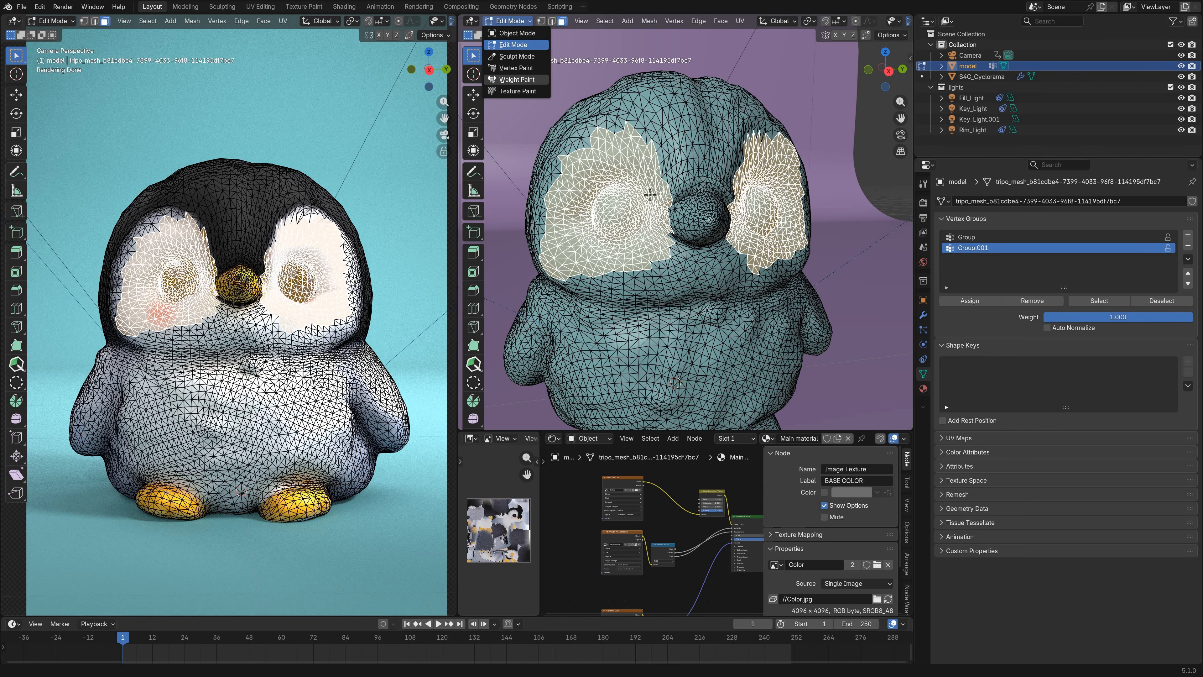
click(514, 80)
mouse_move(587, 171)
middle_down()
mouse_move(655, 185)
mouse_move(679, 207)
middle_up()
scroll(679, 206, up, 3)
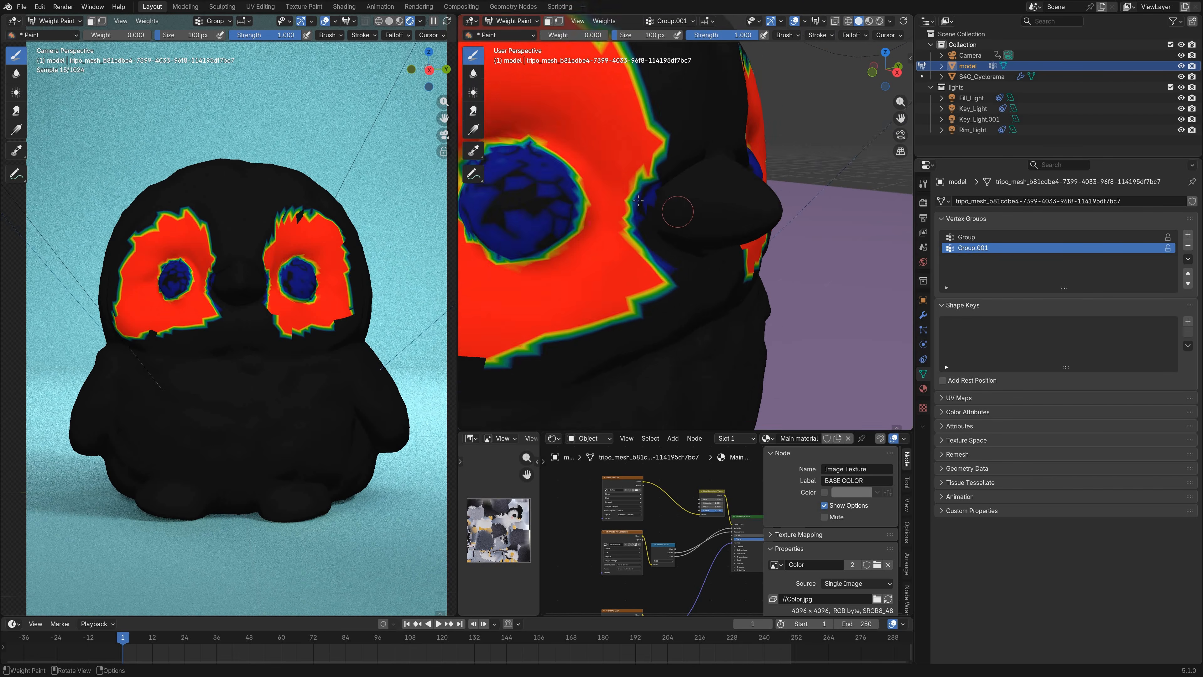
mouse_move(650, 194)
mouse_down()
mouse_move(644, 178)
mouse_move(652, 247)
mouse_move(642, 182)
mouse_up()
mouse_move(642, 187)
mouse_down()
mouse_move(645, 256)
mouse_move(696, 198)
mouse_up()
scroll(730, 196, down, 3)
Step: Paint weight 0 in Group.001 along the inner edge of the left eye patch and the bridge of the beak
middle_drag(730, 196, 670, 182)
scroll(670, 182, down, 2)
scroll(792, 173, up, 3)
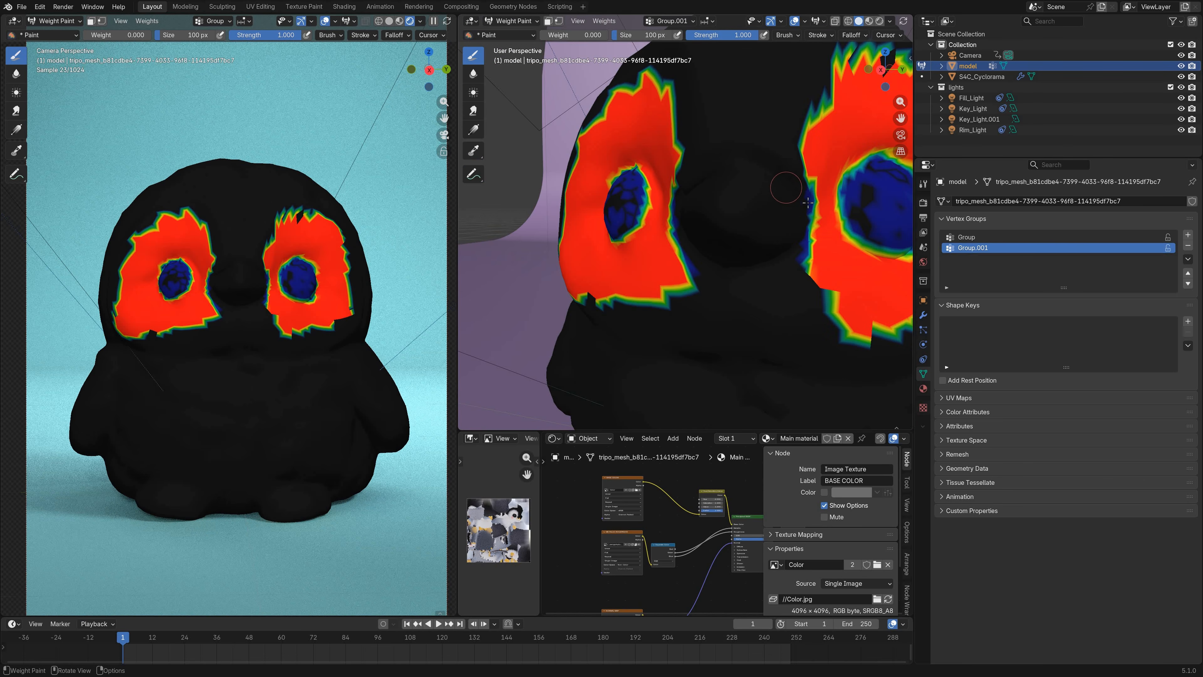
mouse_move(790, 175)
mouse_down()
mouse_move(787, 271)
mouse_move(753, 265)
mouse_up()
scroll(701, 234, down, 3)
middle_drag(700, 233, 731, 237)
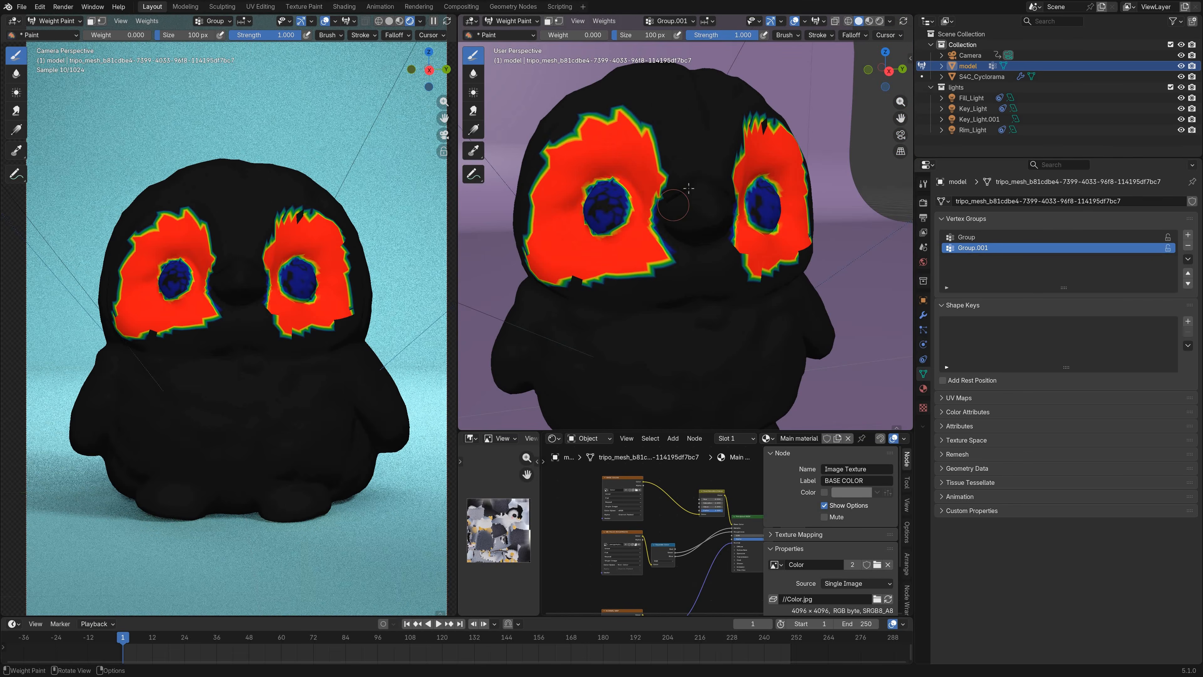
scroll(677, 205, up, 3)
scroll(738, 211, down, 1)
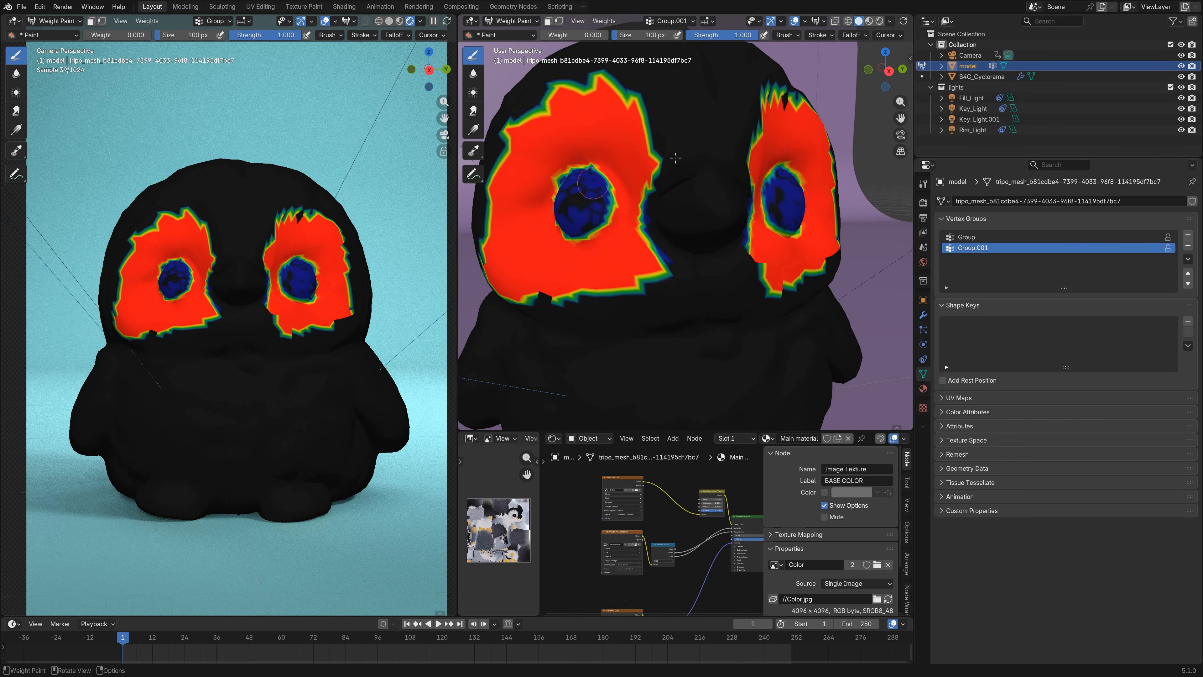
drag(674, 156, 671, 178)
Step: Paint the upper inner edge of the right eye patch with weight 1.000, and reset the brush weight to 0
drag(569, 35, 608, 36)
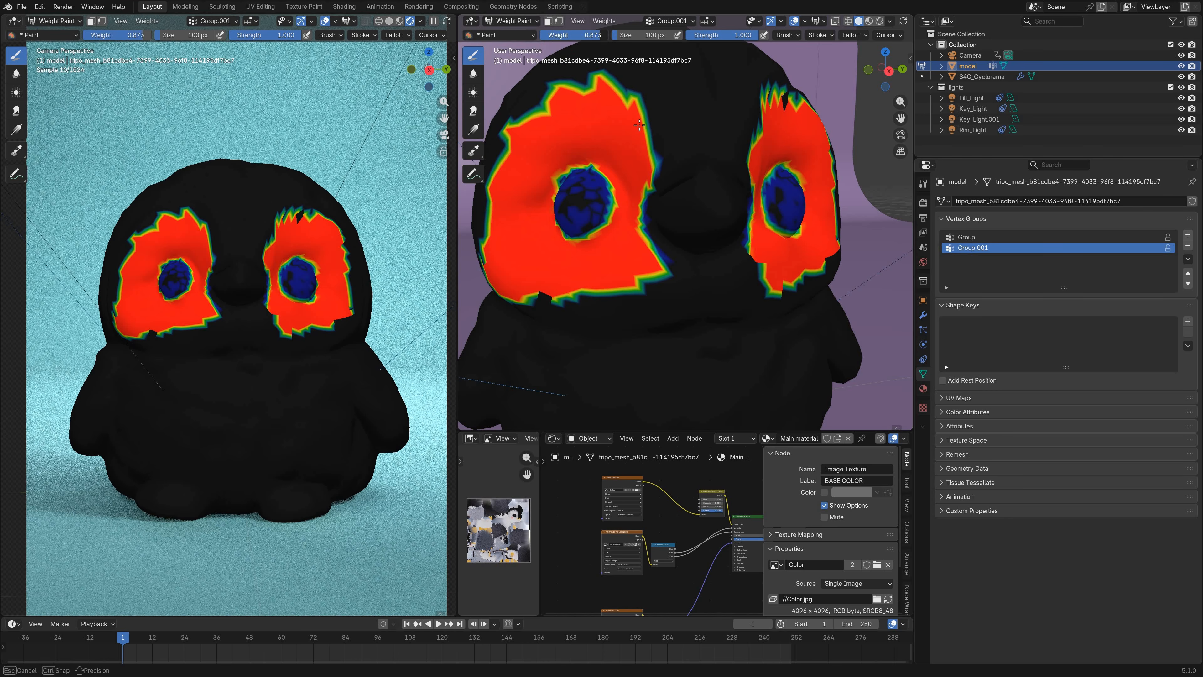
mouse_move(640, 123)
mouse_down()
mouse_move(651, 160)
mouse_move(645, 140)
mouse_up()
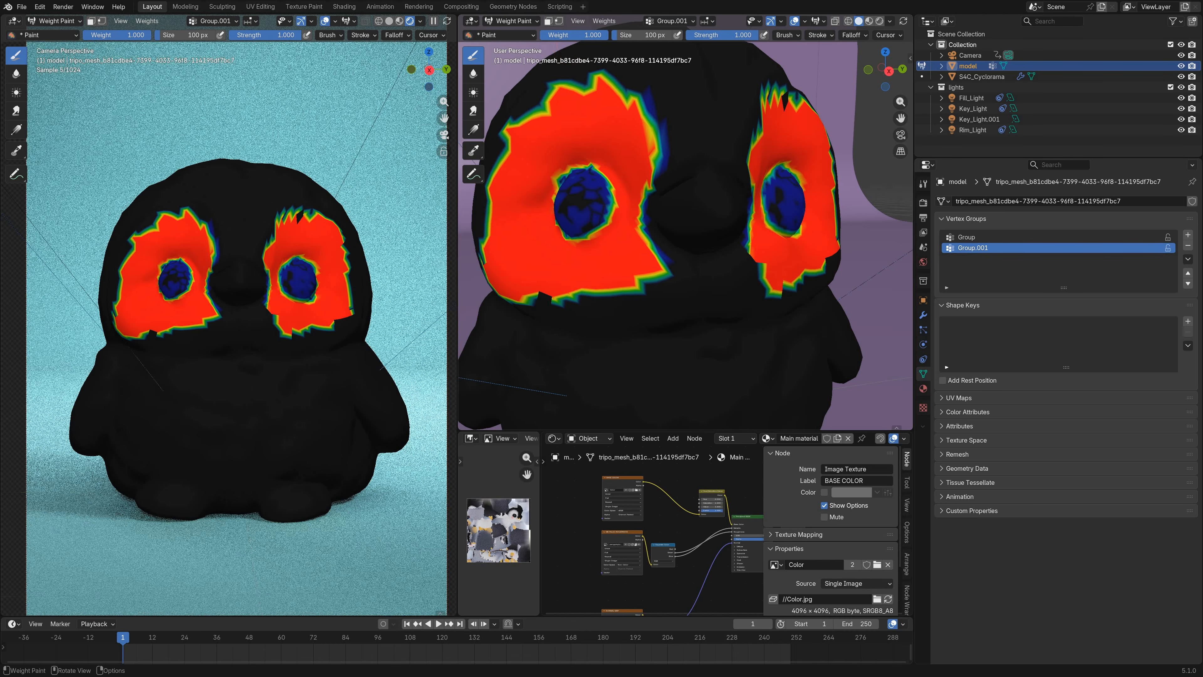
drag(592, 35, 540, 35)
scroll(757, 142, down, 2)
Step: Make the body vertex group Group active and paint weight 0 over both sides of the beak
click(981, 236)
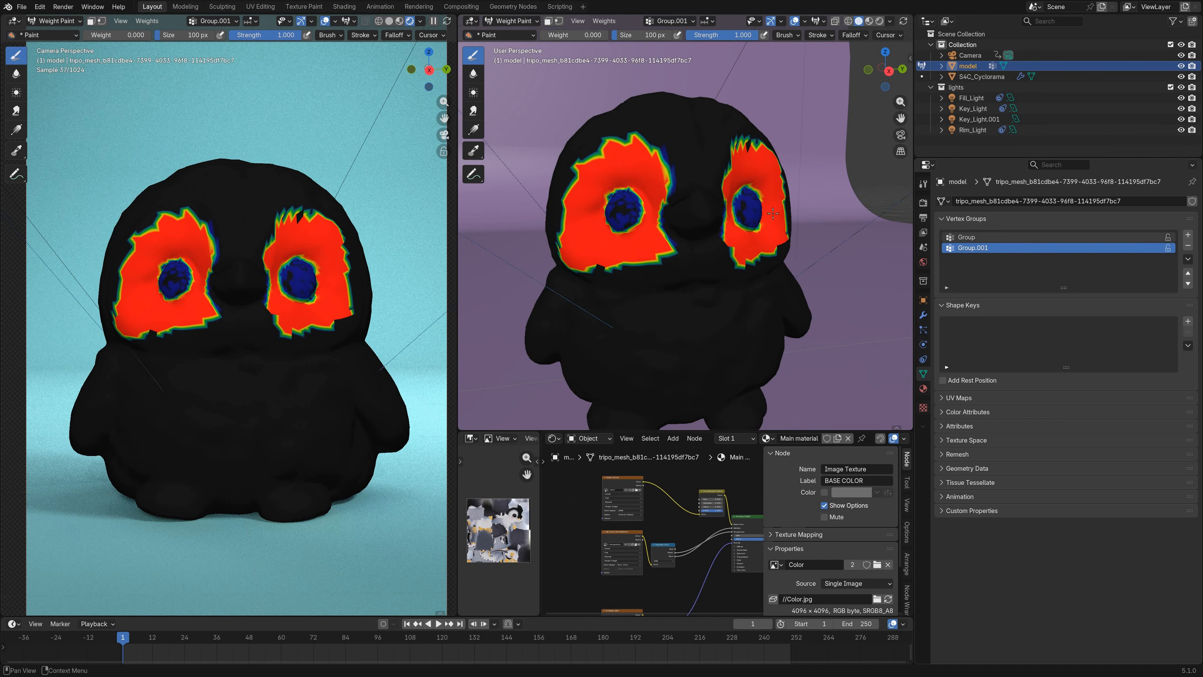
mouse_move(681, 236)
middle_down()
mouse_move(705, 242)
mouse_move(701, 225)
middle_up()
scroll(705, 242, up, 4)
scroll(693, 199, up, 1)
mouse_move(681, 185)
mouse_down()
mouse_move(652, 211)
mouse_move(723, 146)
mouse_move(729, 162)
mouse_up()
middle_drag(813, 184, 751, 173)
mouse_move(750, 173)
mouse_down()
mouse_move(735, 157)
mouse_move(779, 197)
mouse_move(765, 189)
mouse_move(770, 213)
mouse_up()
scroll(771, 220, down, 5)
scroll(771, 221, down, 3)
middle_drag(771, 220, 729, 211)
scroll(711, 210, up, 3)
scroll(710, 210, down, 3)
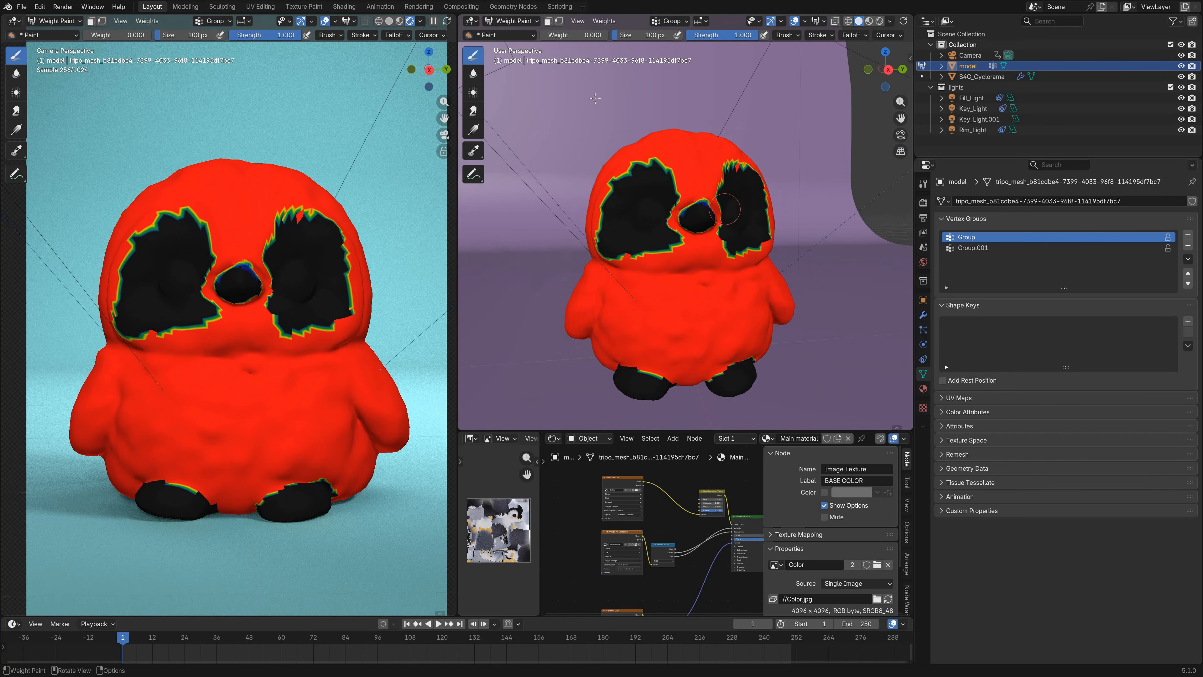
Step: Return the penguin model to Object Mode and show its particle systems
click(515, 21)
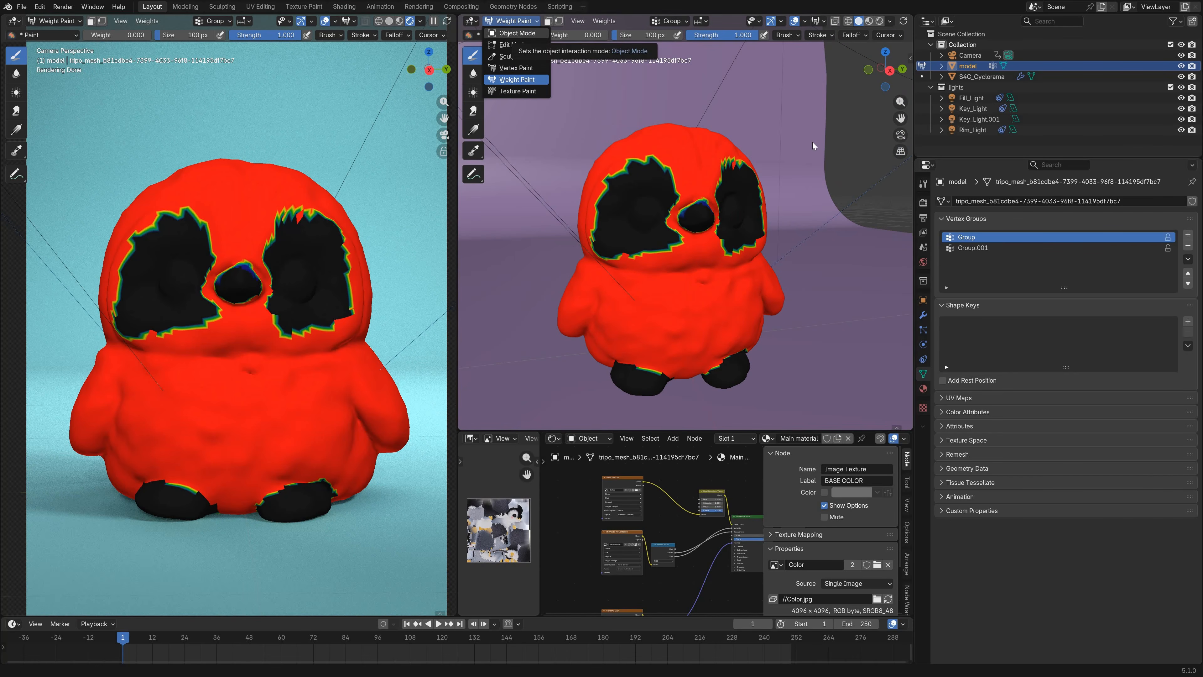
click(530, 33)
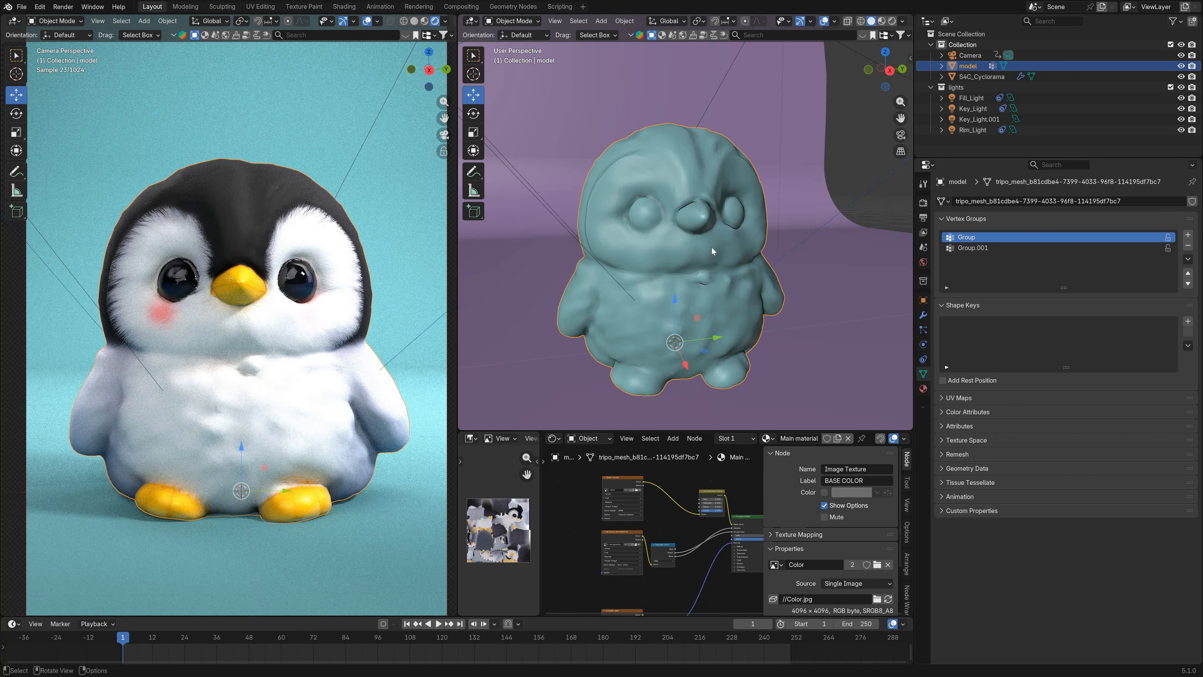
middle_drag(712, 251, 738, 248)
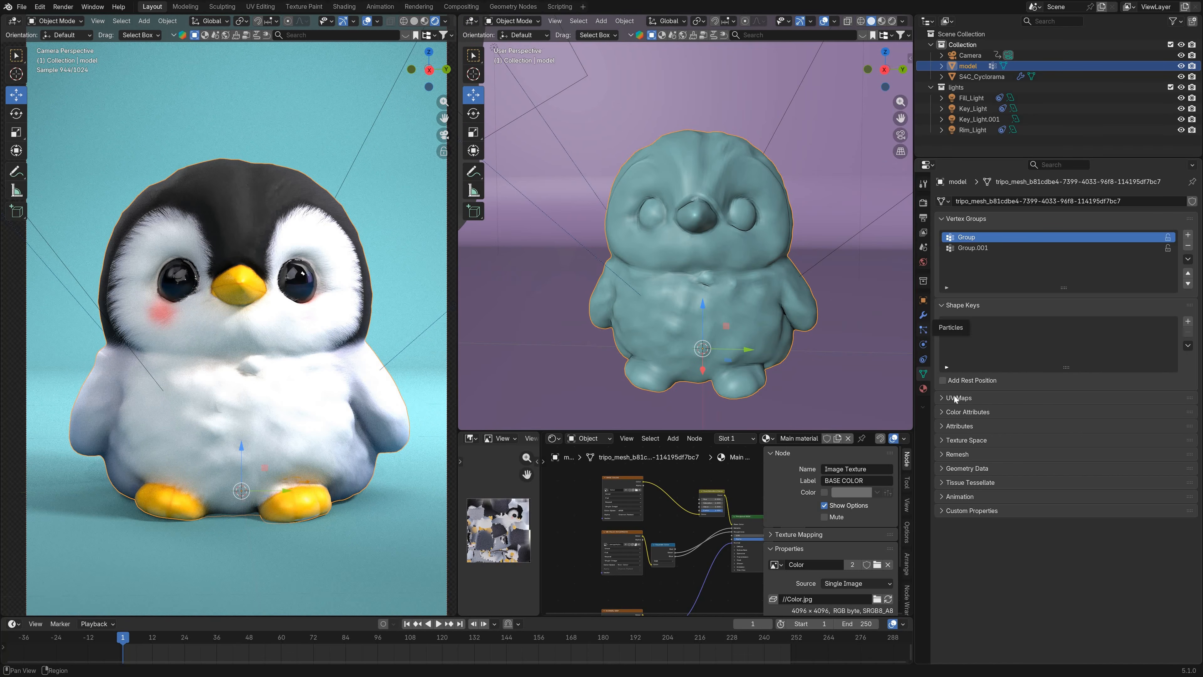
click(923, 329)
middle_drag(815, 294, 915, 370)
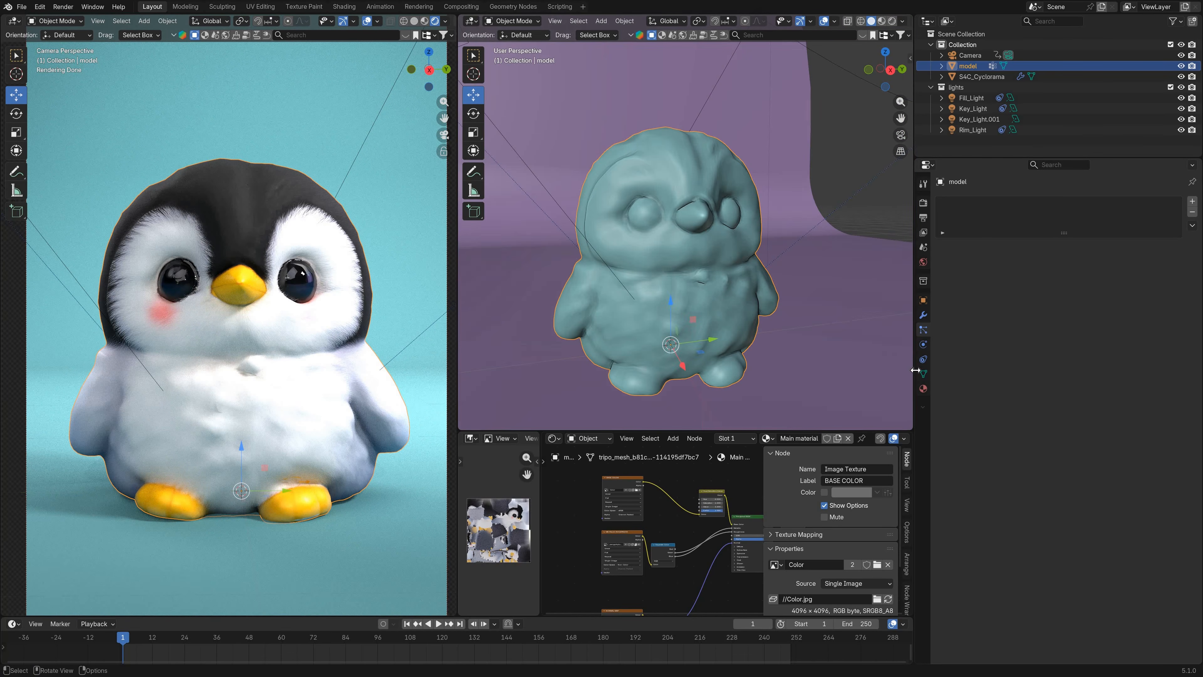
Step: Rename the vertex group Group as Part1 and Group.001 as Part2
click(923, 373)
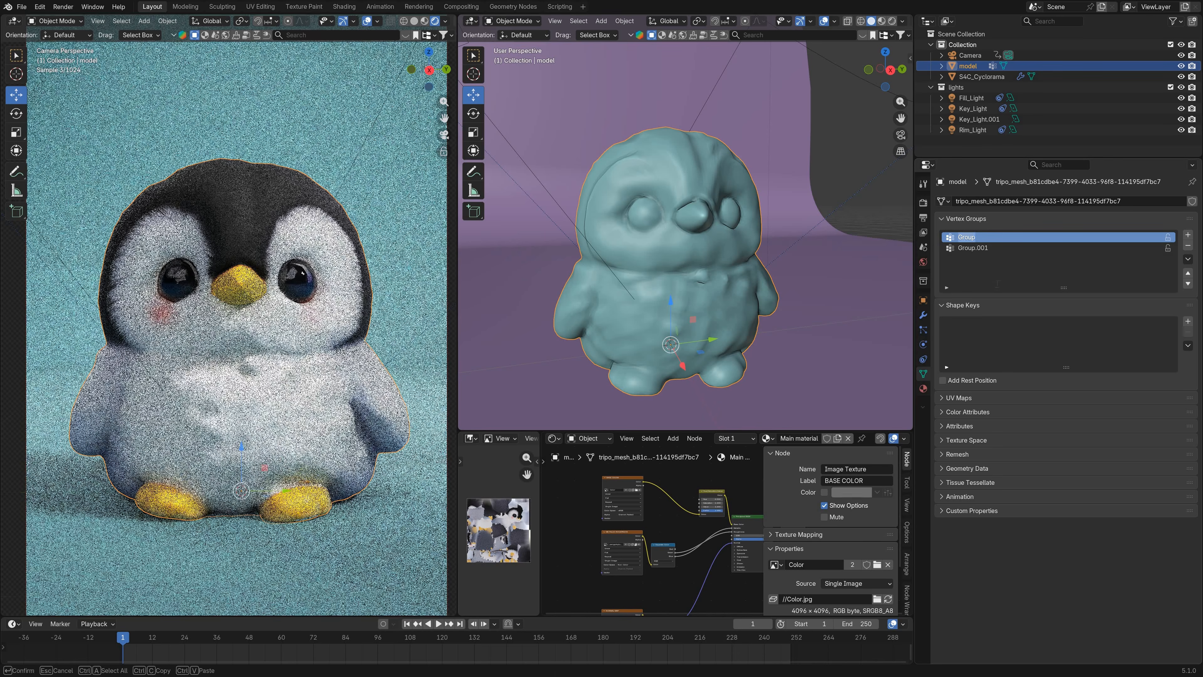
text(Part1)
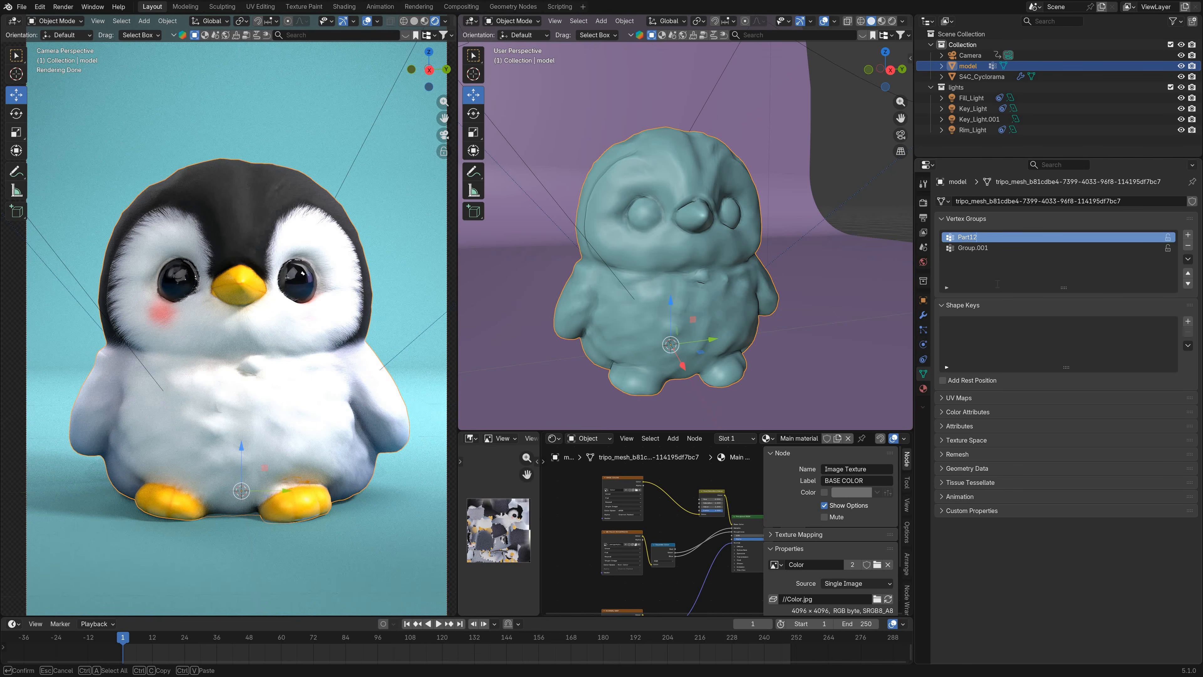
key(Return)
double_click(975, 247)
text(Part2)
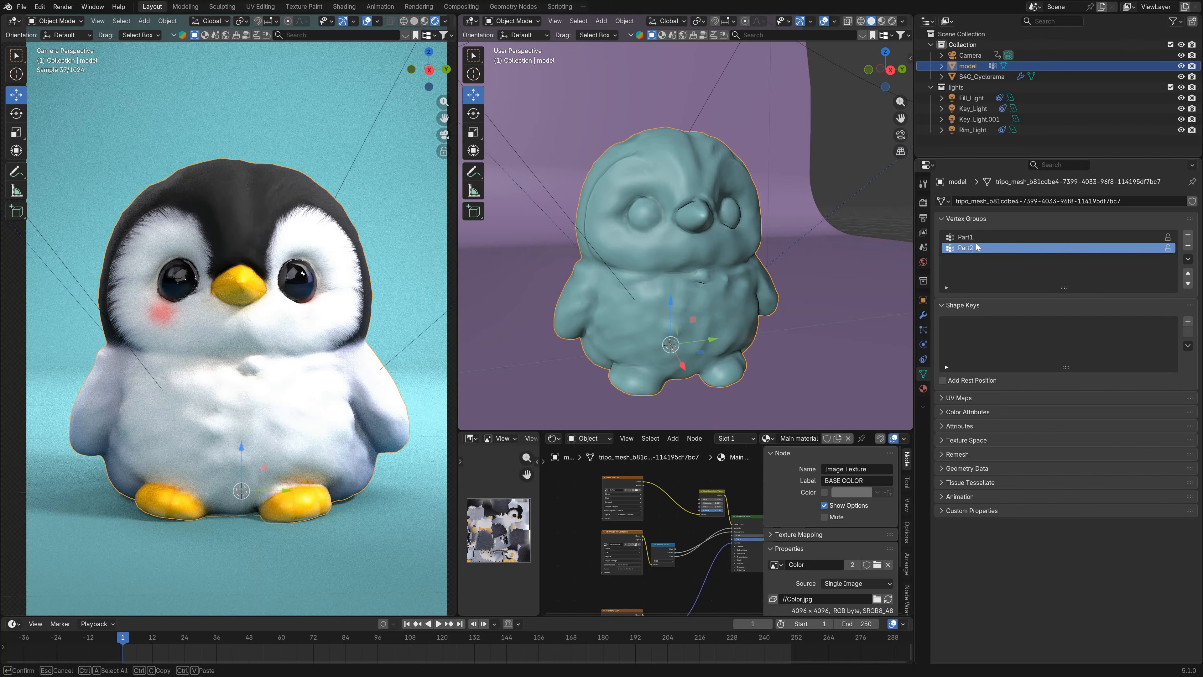
key(Return)
Step: Add a particle system to the penguin model, set its type to Hair and enable the Advanced options
click(922, 329)
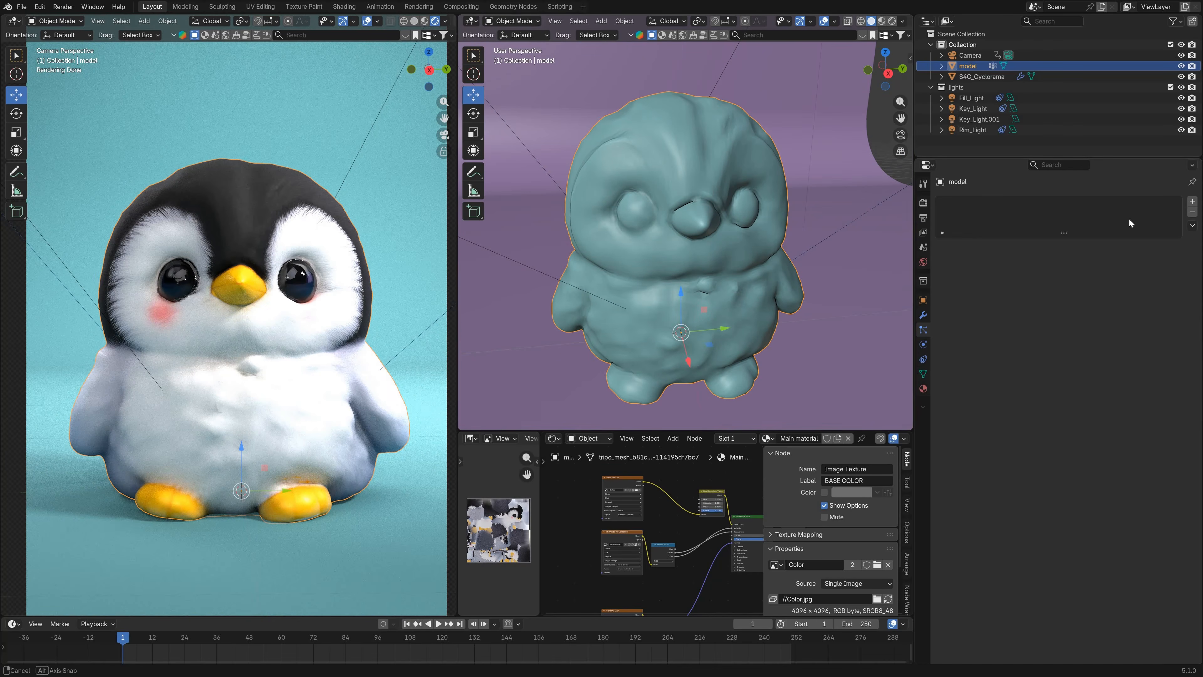
click(1192, 201)
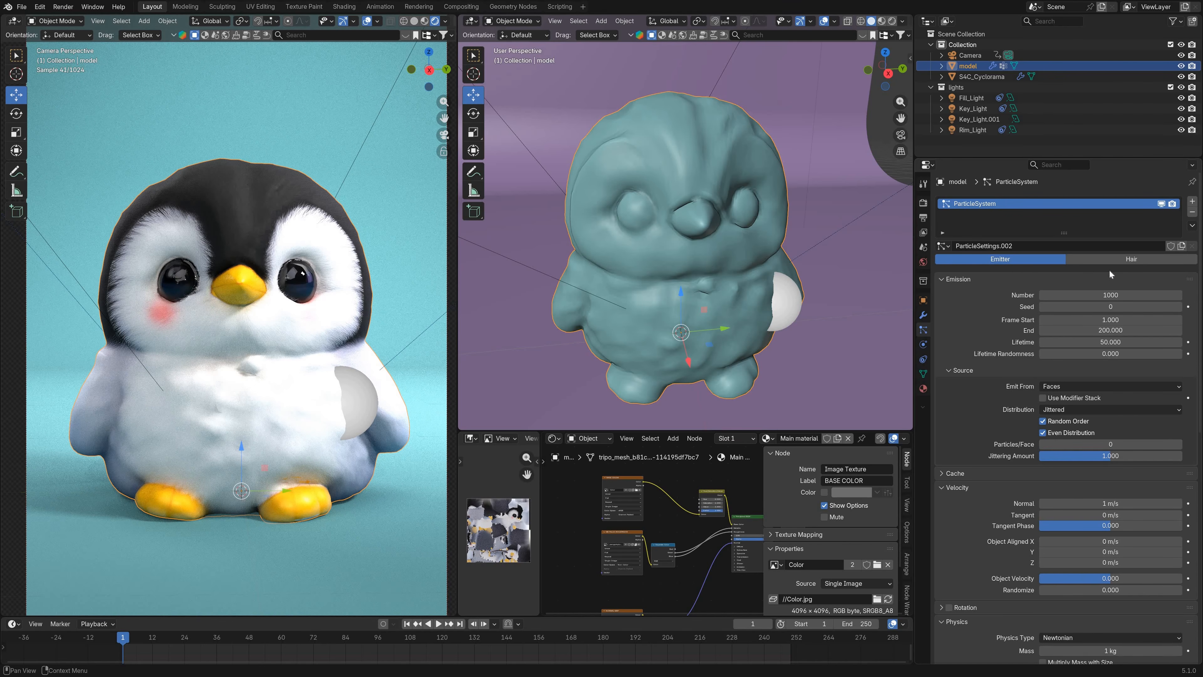
click(1115, 261)
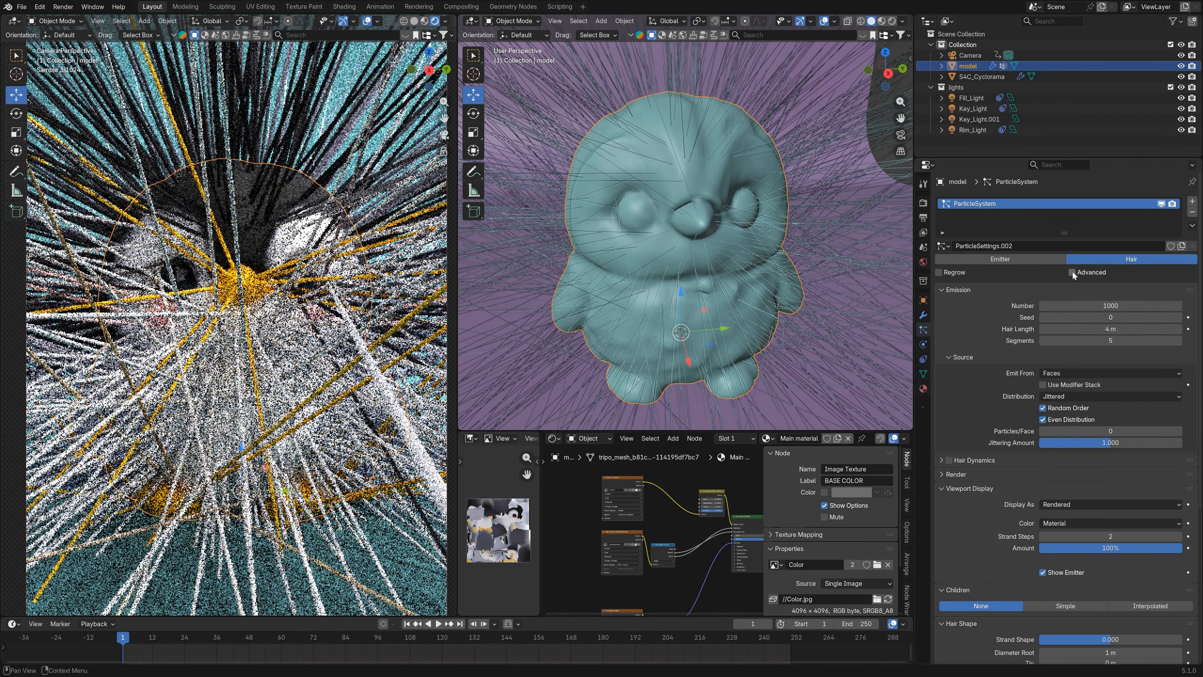
click(1072, 272)
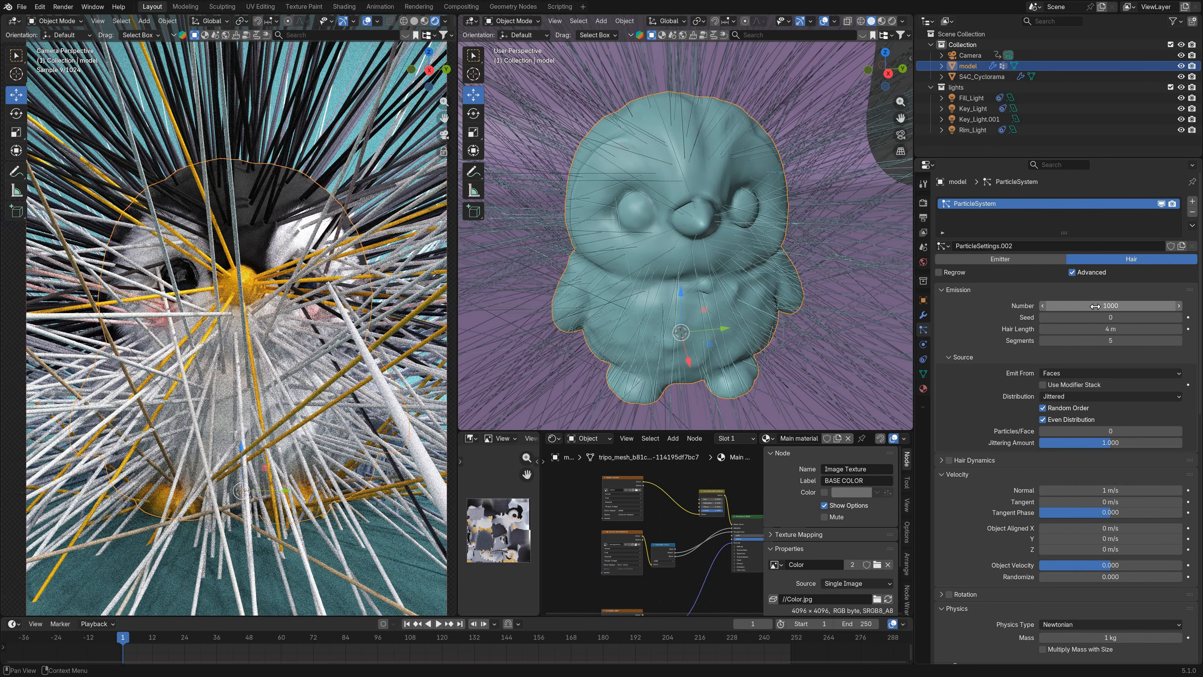
Step: Set the hair emission number to 1000000
click(1064, 305)
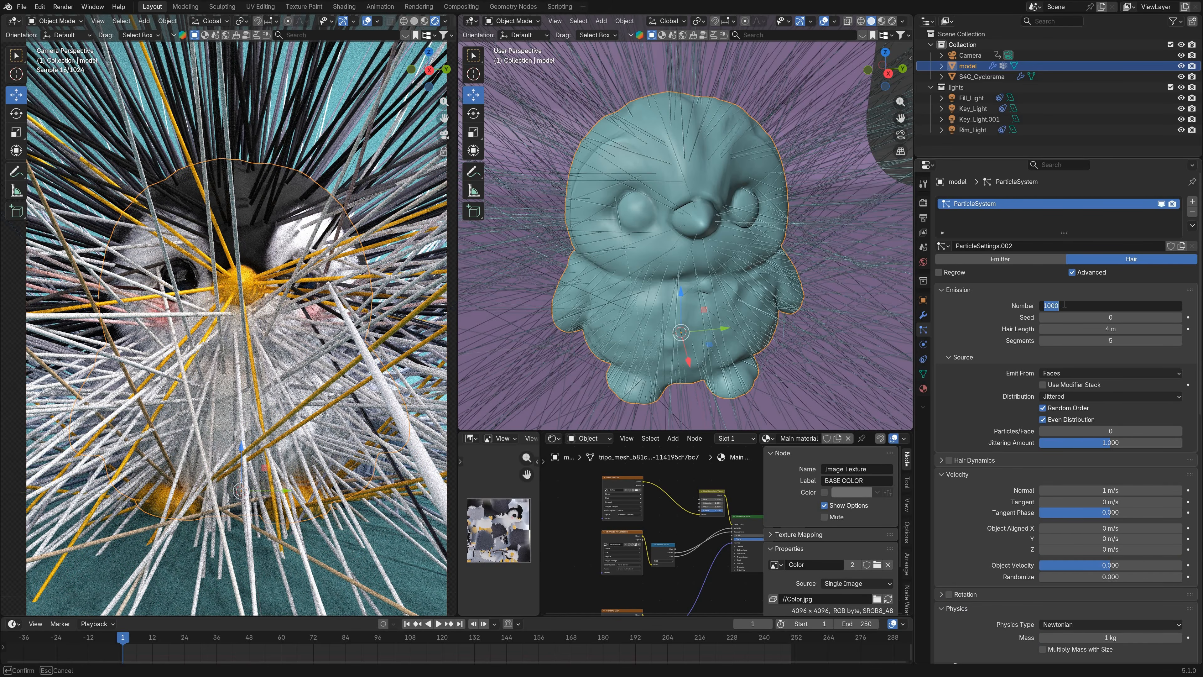
click(1064, 305)
key(Return)
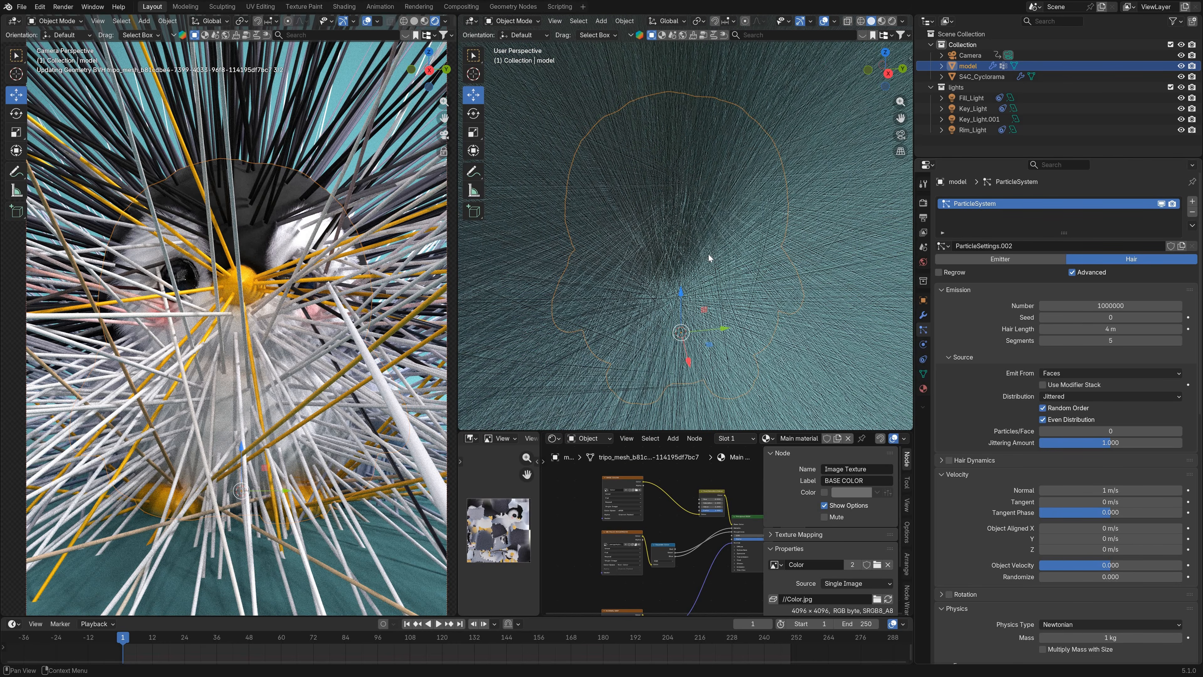
Step: Set the hair length of the penguin's particle system to 0 m and deselect the model
scroll(1046, 334, down, 5)
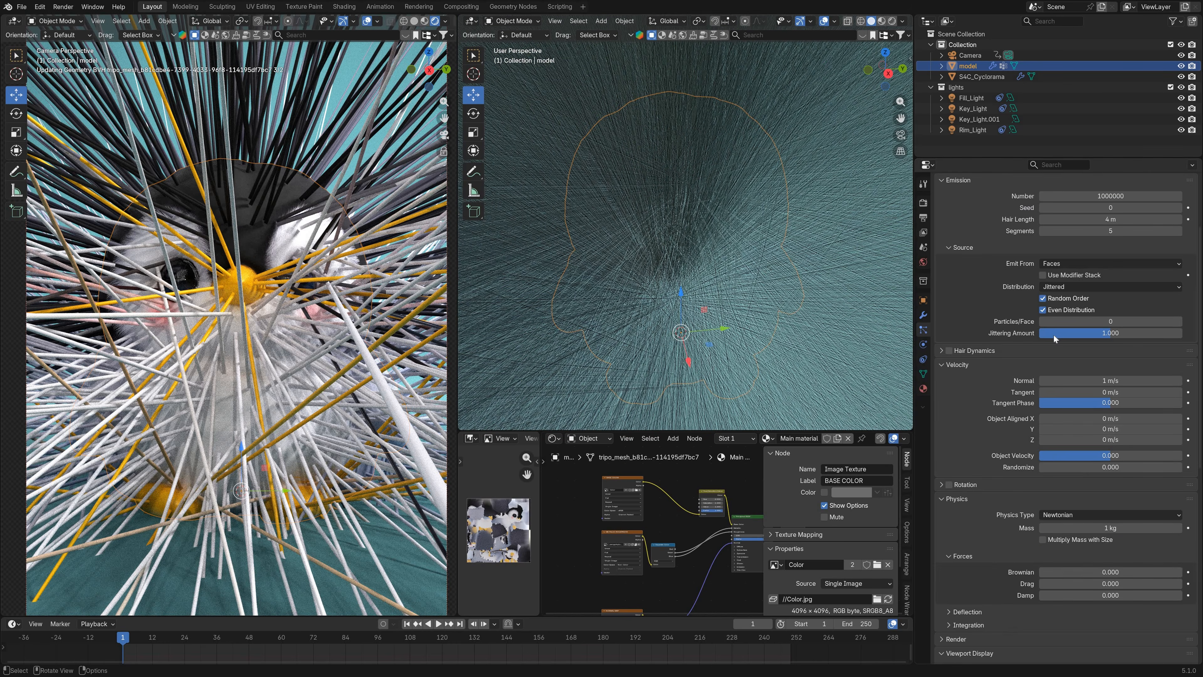
scroll(1047, 335, up, 5)
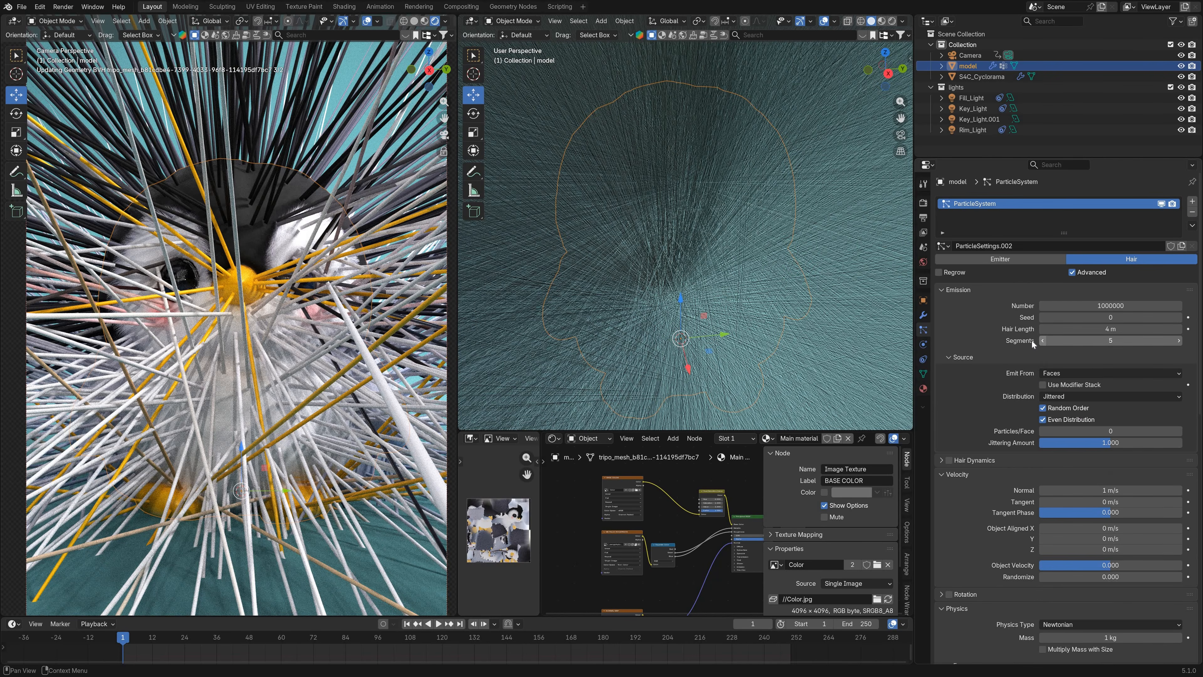
click(1112, 328)
text(0)
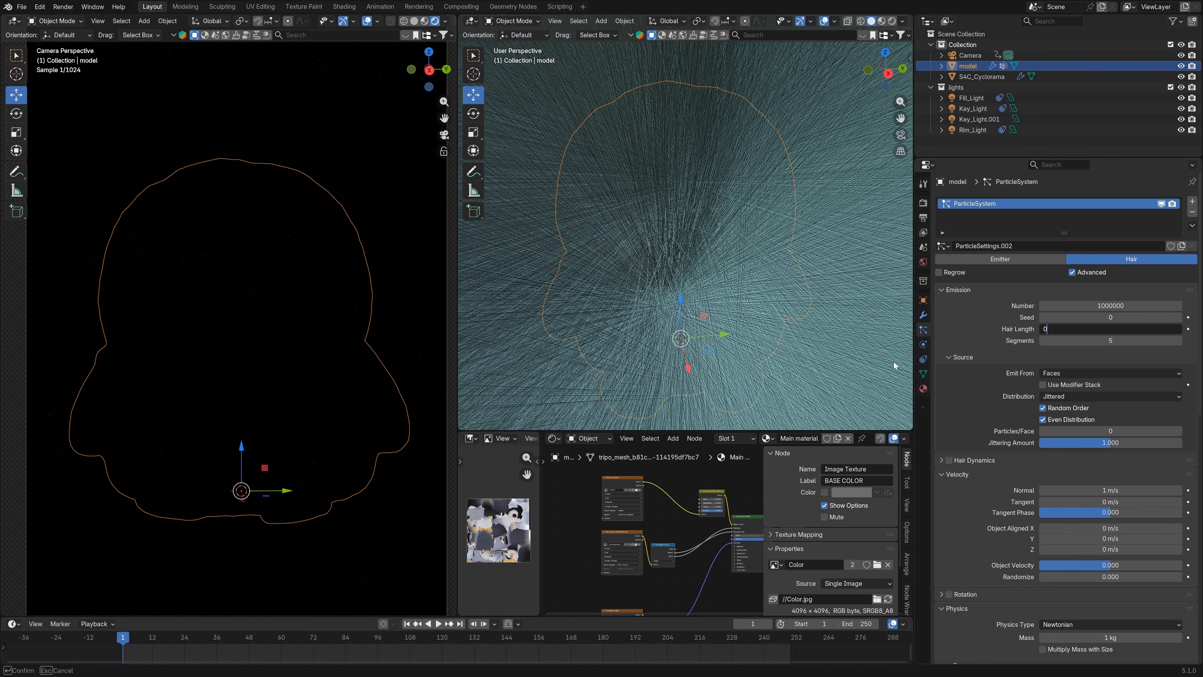
key(Return)
scroll(687, 239, down, 2)
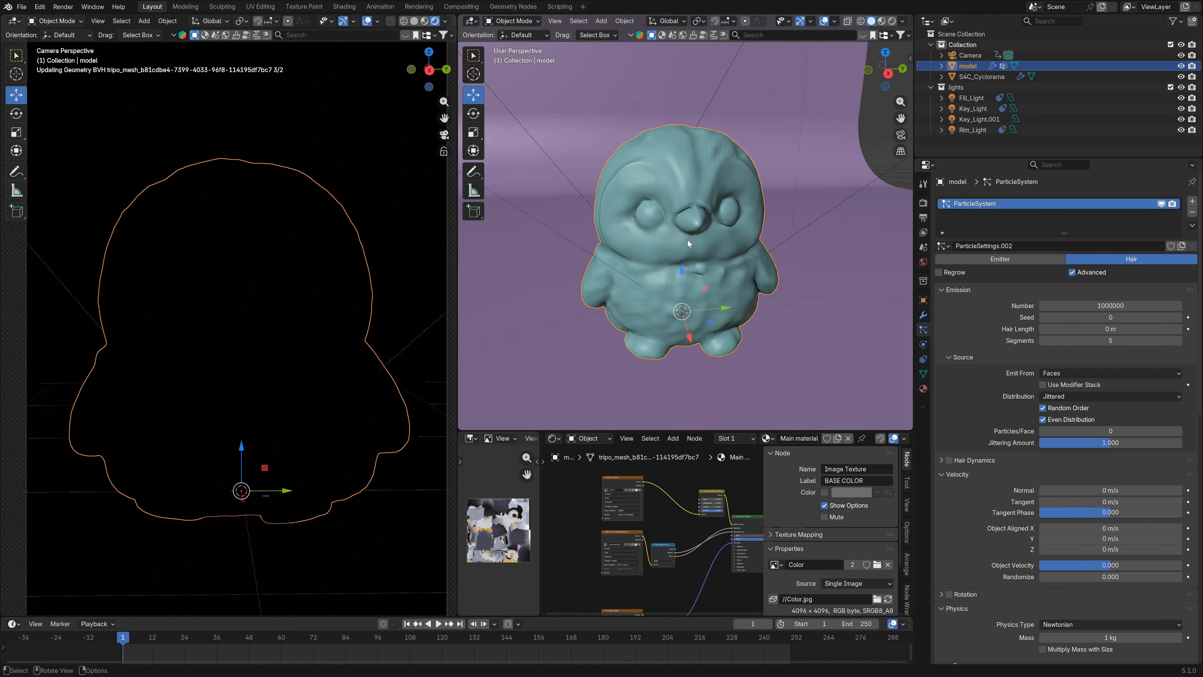
key(alt+a)
scroll(687, 240, up, 2)
middle_drag(697, 239, 703, 219)
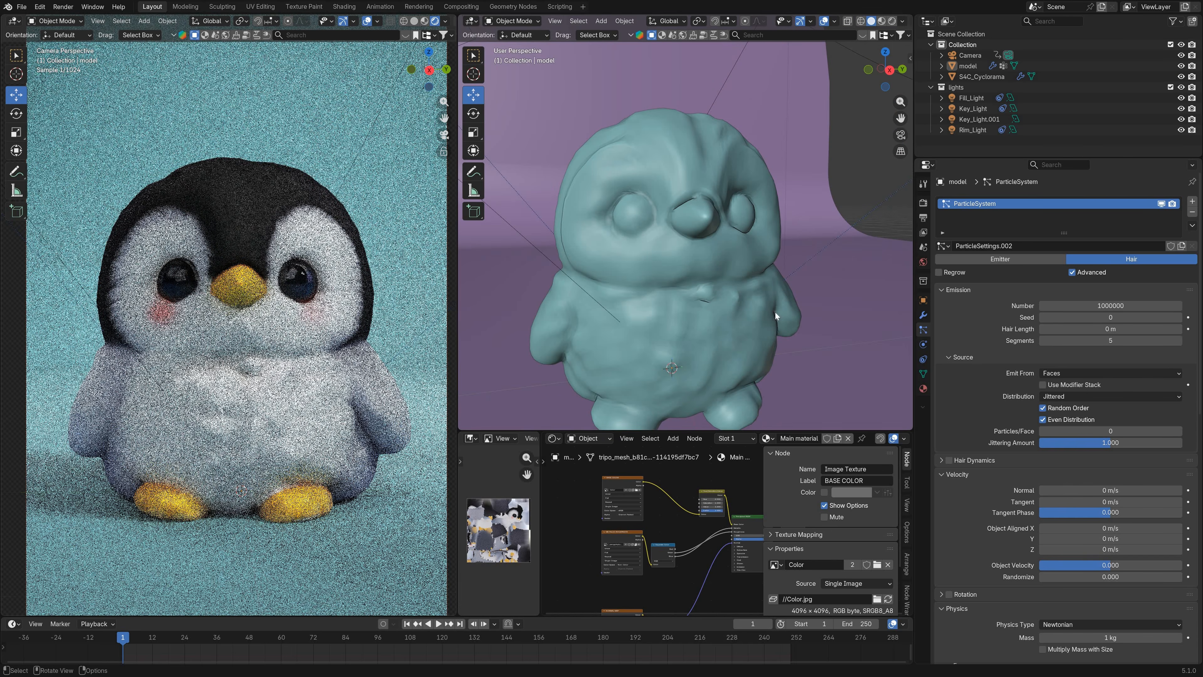
Step: Set the Brownian force in the hair physics to 0.01
scroll(1007, 409, down, 6)
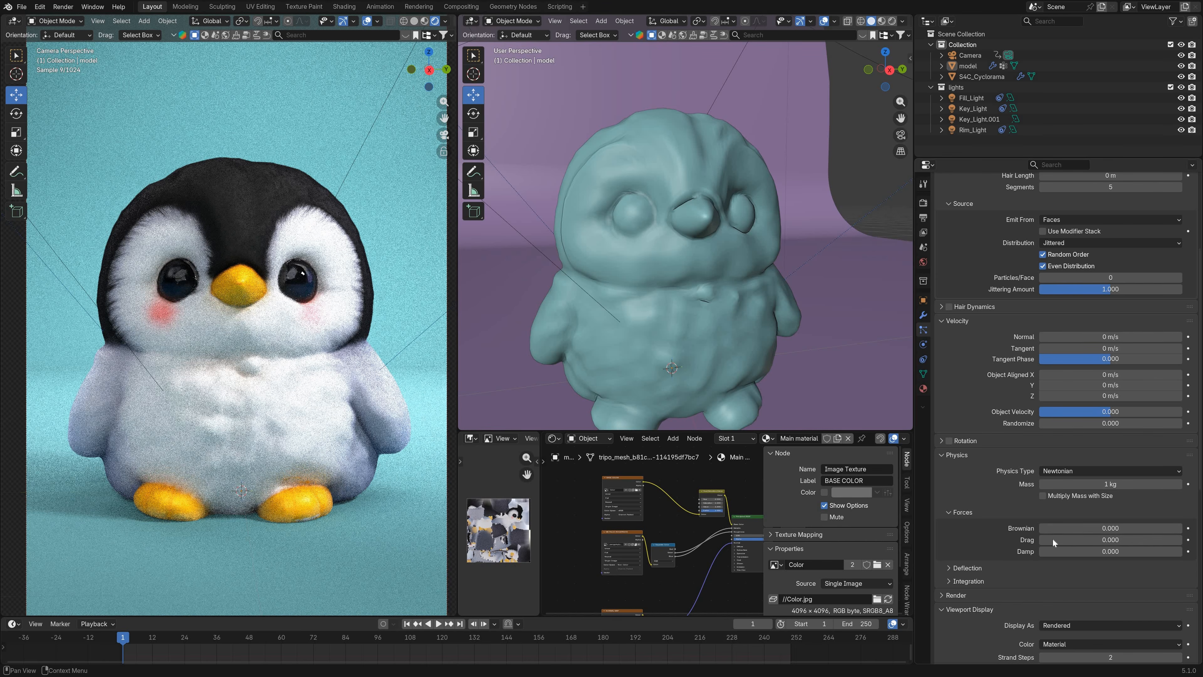
click(1071, 528)
text(0.01)
key(Return)
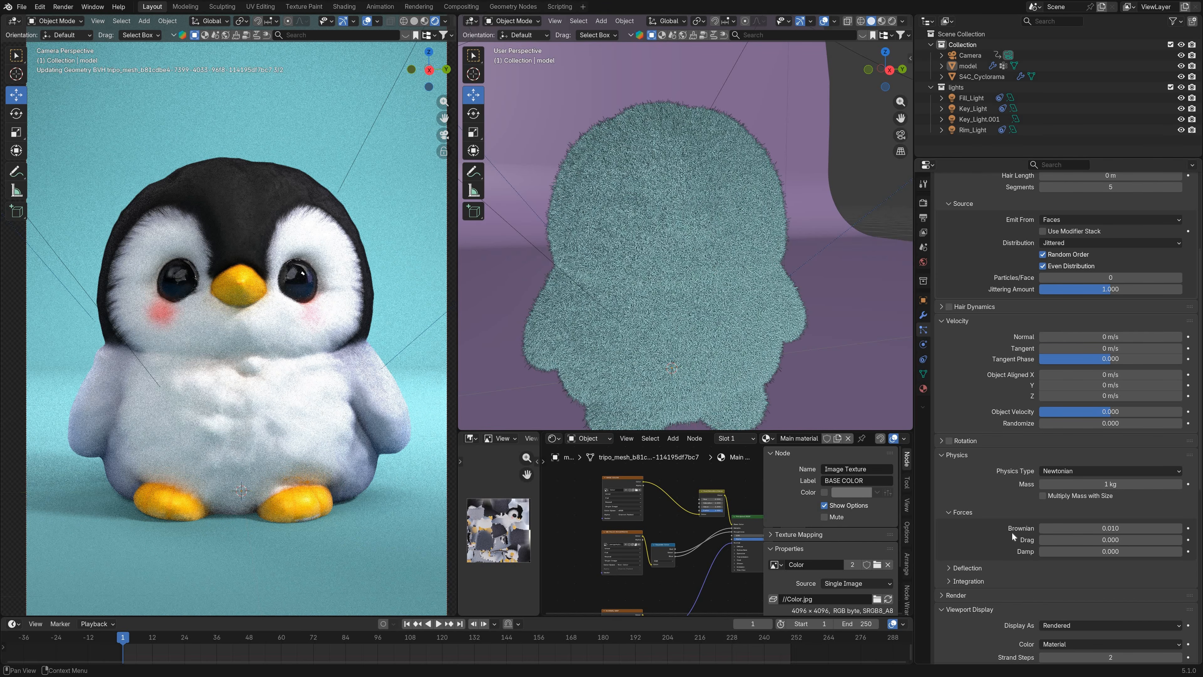
middle_drag(706, 277, 671, 218)
Step: Assign the vertex group Part1 as the density group of the hair particle system
scroll(990, 501, down, 8)
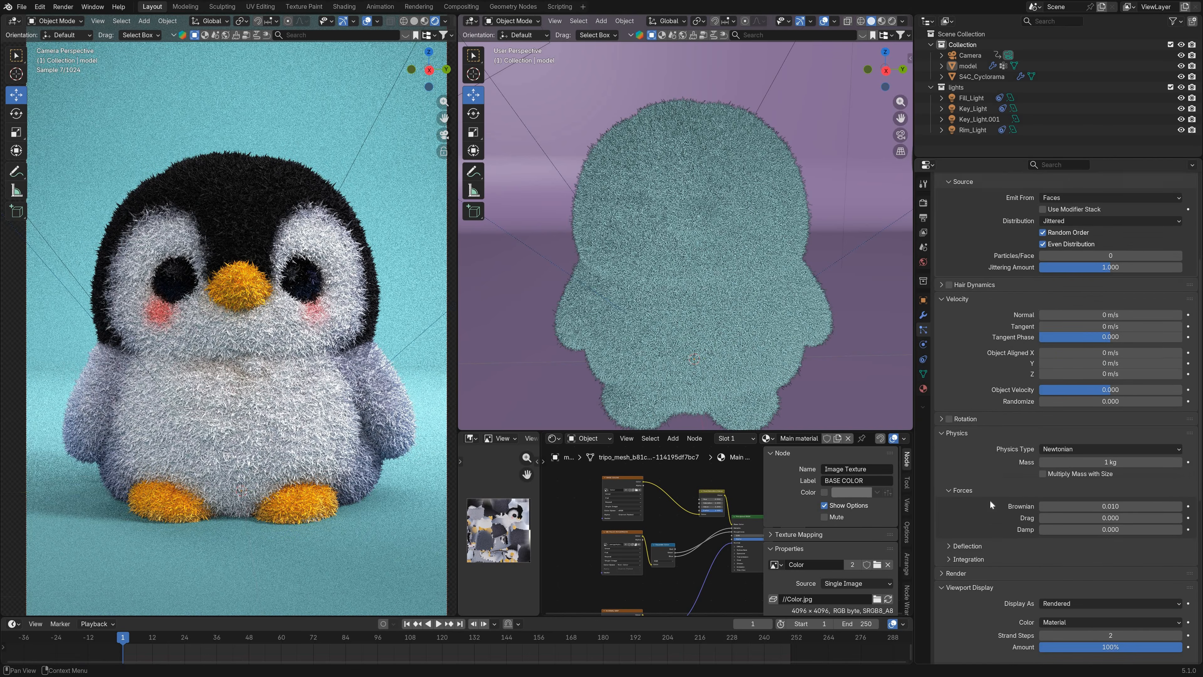
scroll(990, 501, down, 6)
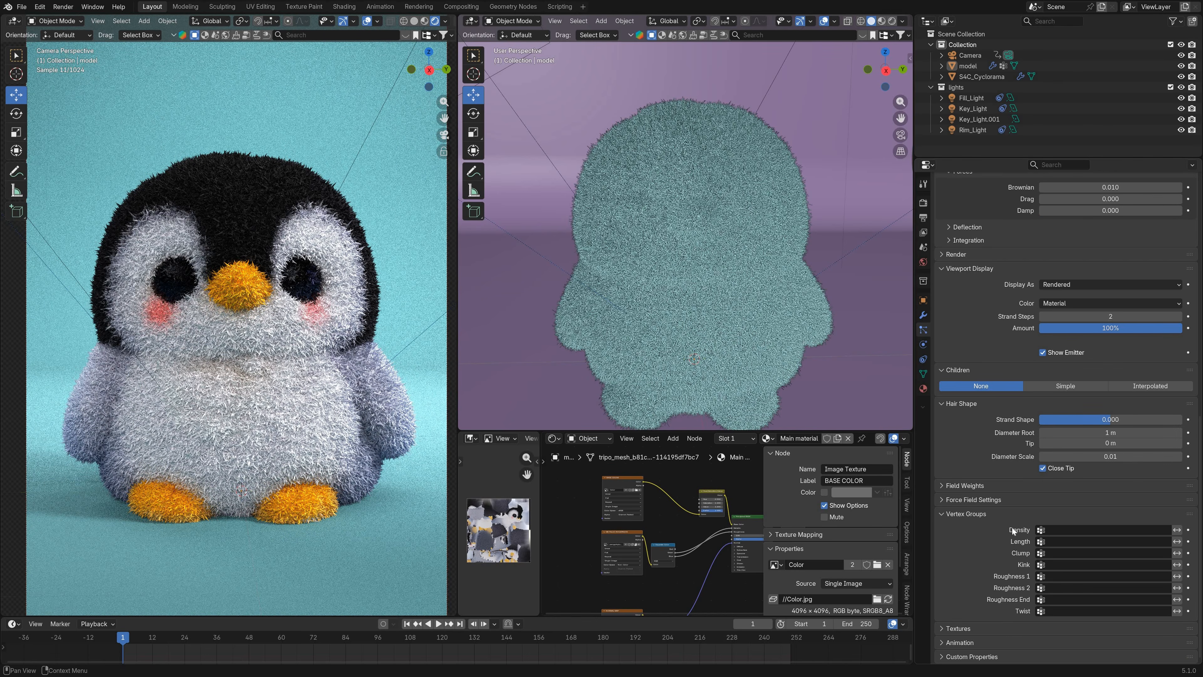
click(1050, 527)
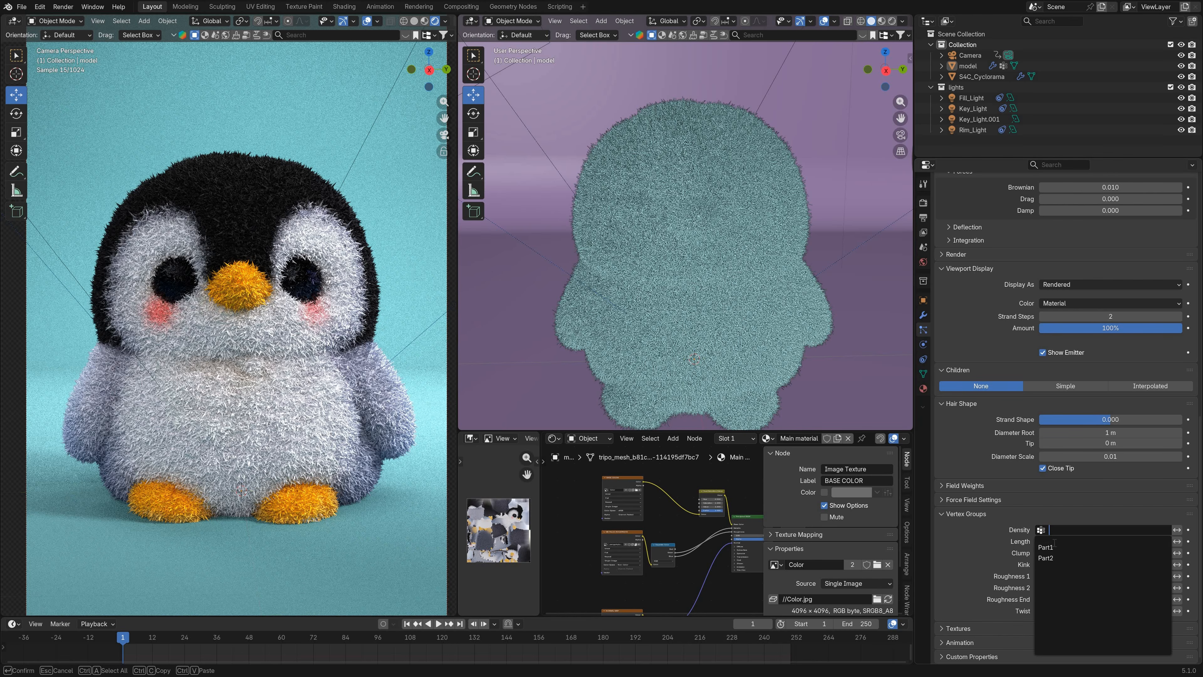
key(Return)
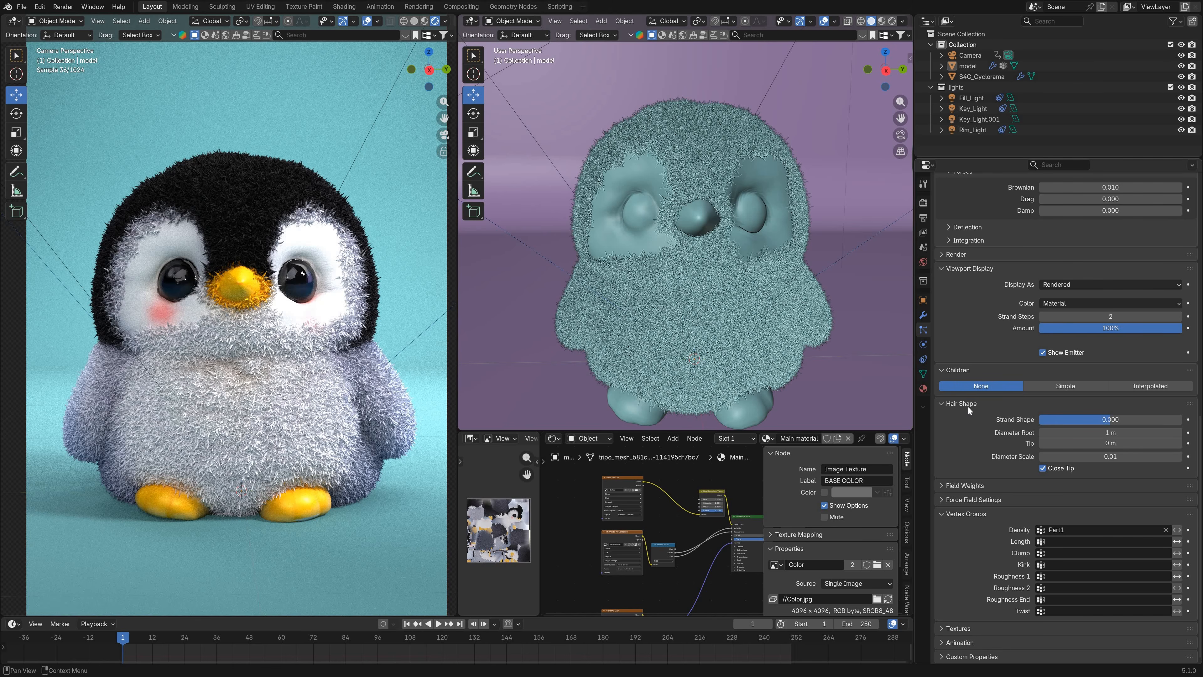
Step: Set the diameter scale of the hair shape to 0.001
click(1092, 455)
click(1052, 456)
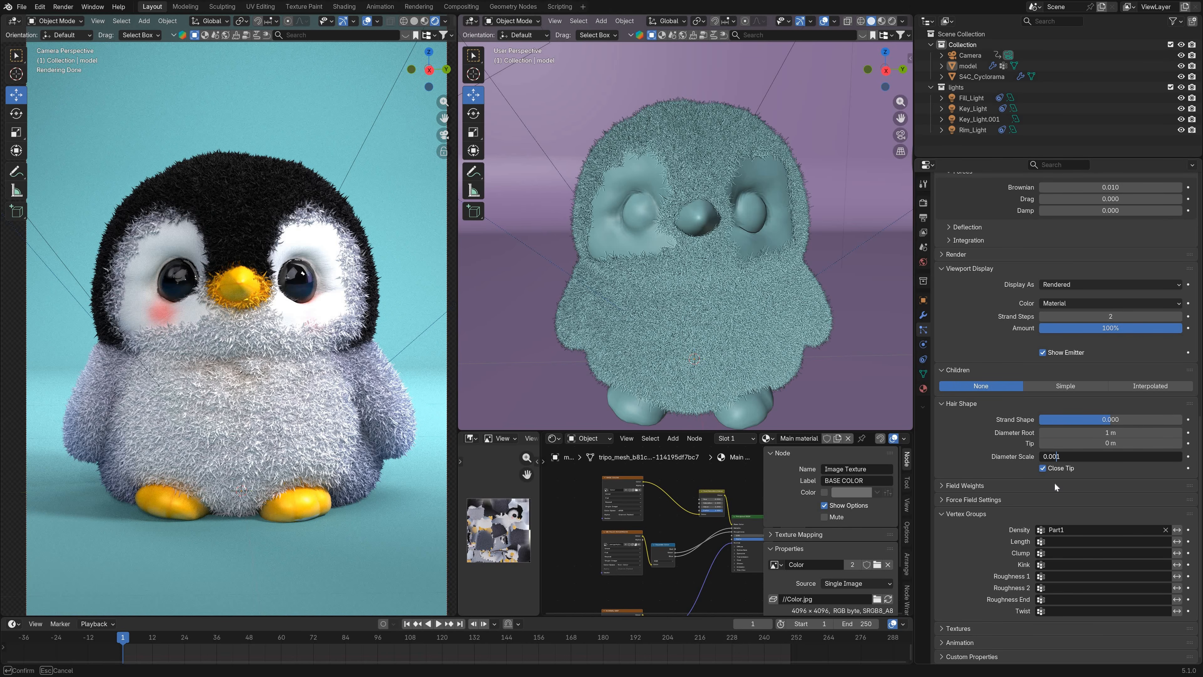
key(Delete)
key(Return)
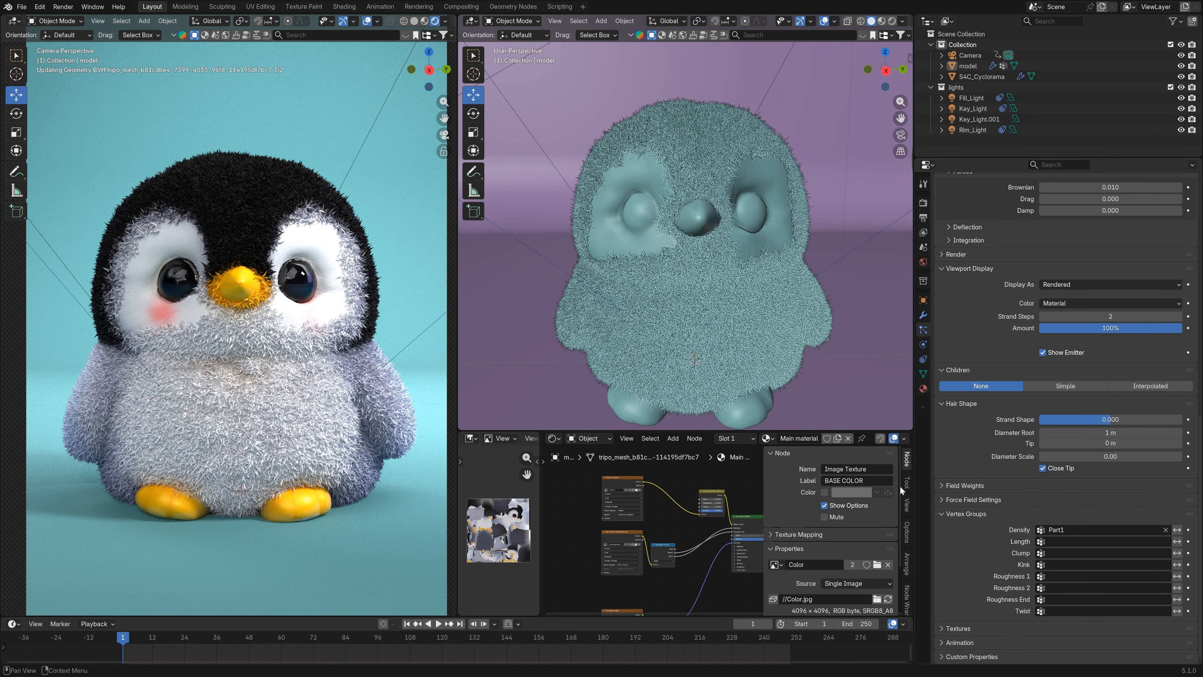
click(1107, 456)
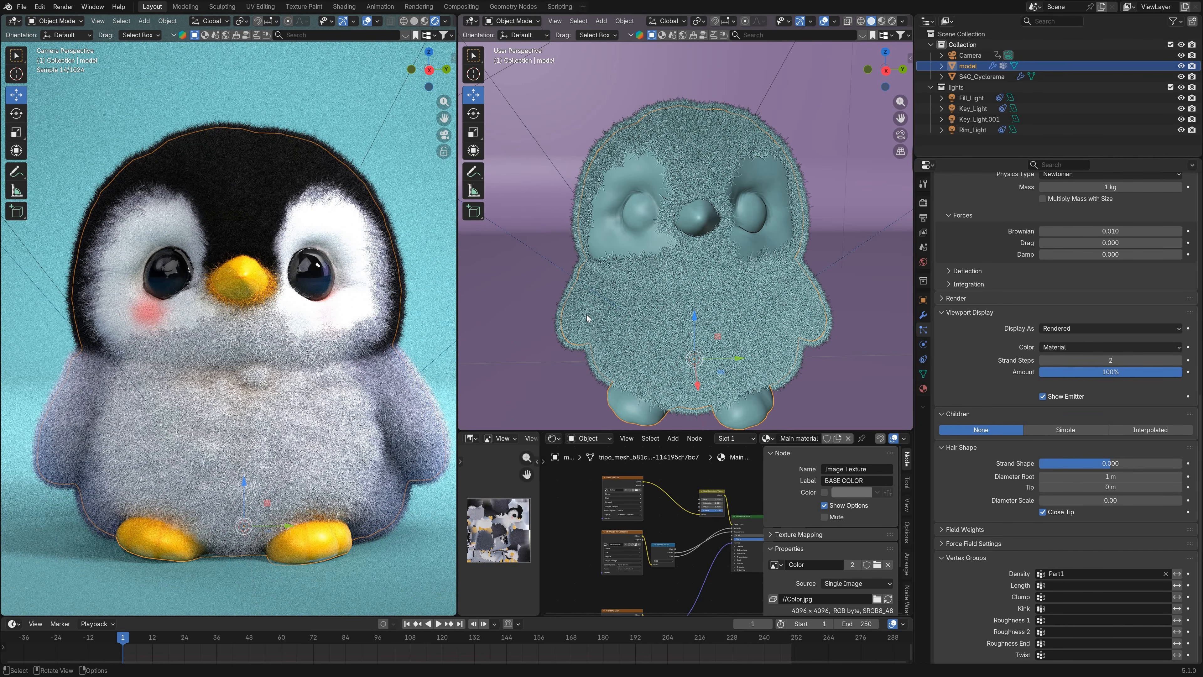
scroll(675, 298, down, 6)
scroll(775, 236, up, 7)
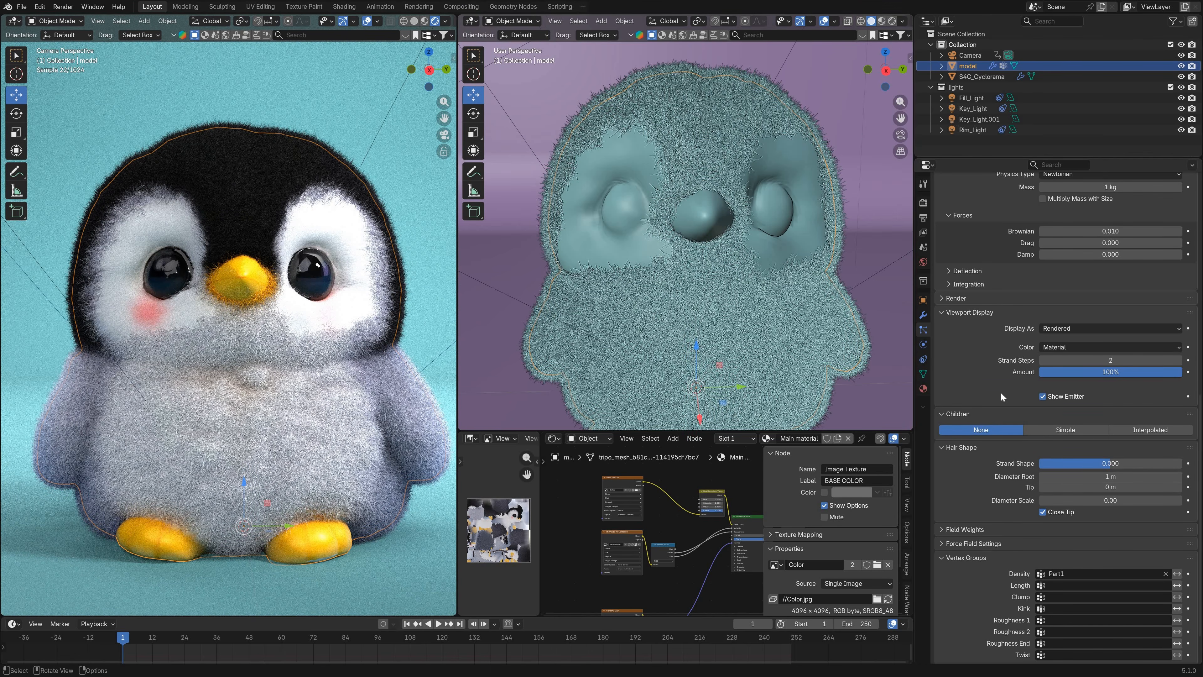
Step: Set the hair's velocity randomize value to 0.001
scroll(1001, 393, up, 15)
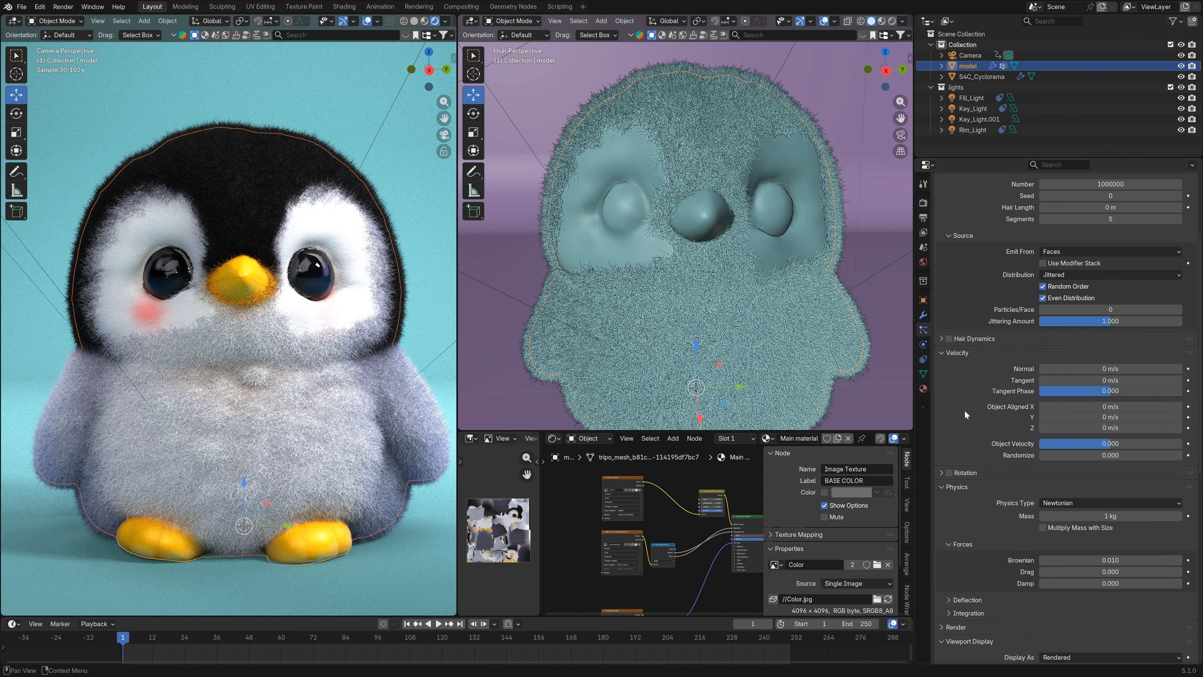
click(1117, 521)
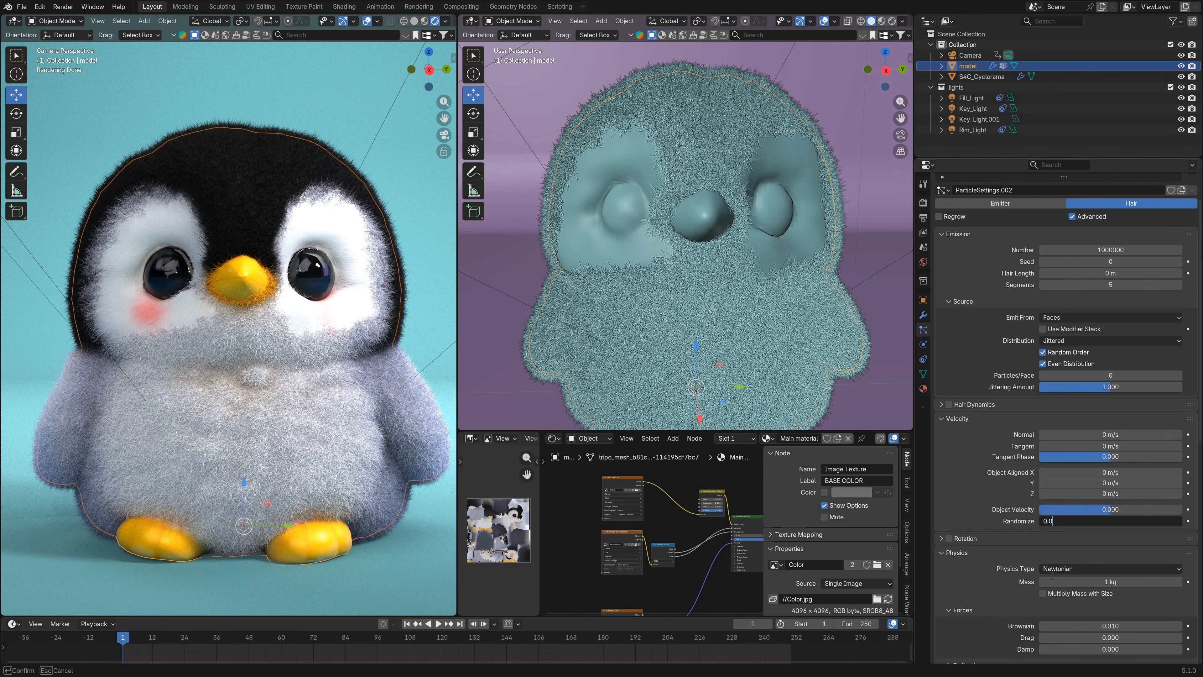
text(01)
key(Return)
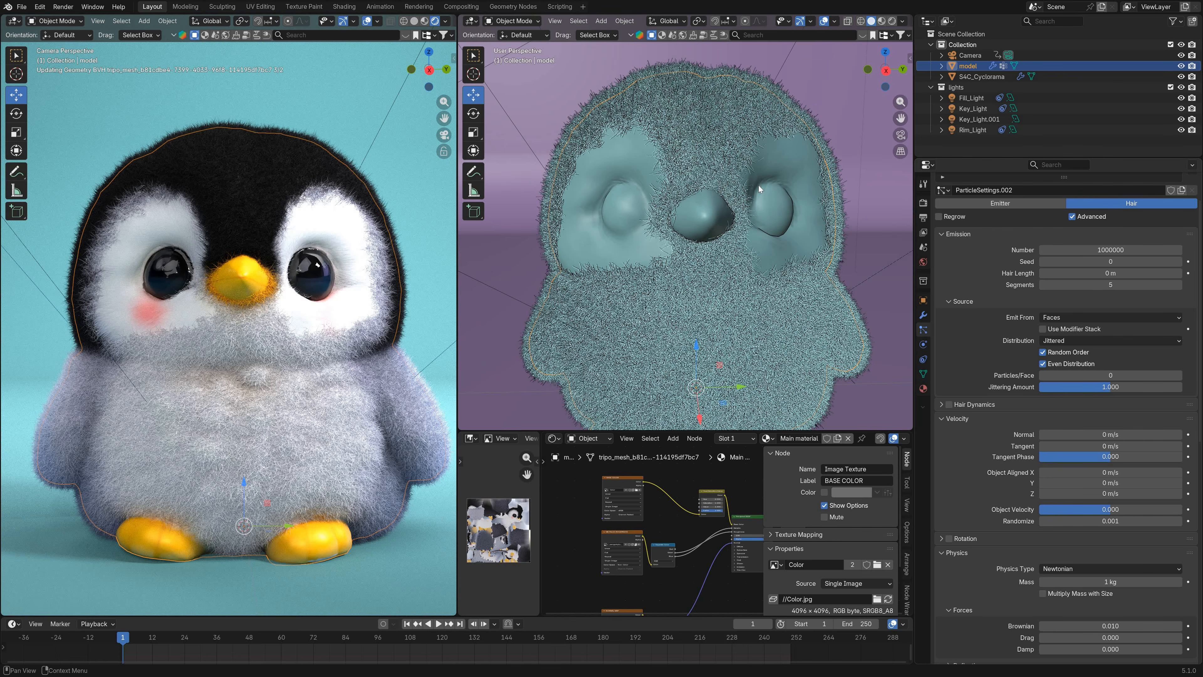
scroll(628, 140, down, 2)
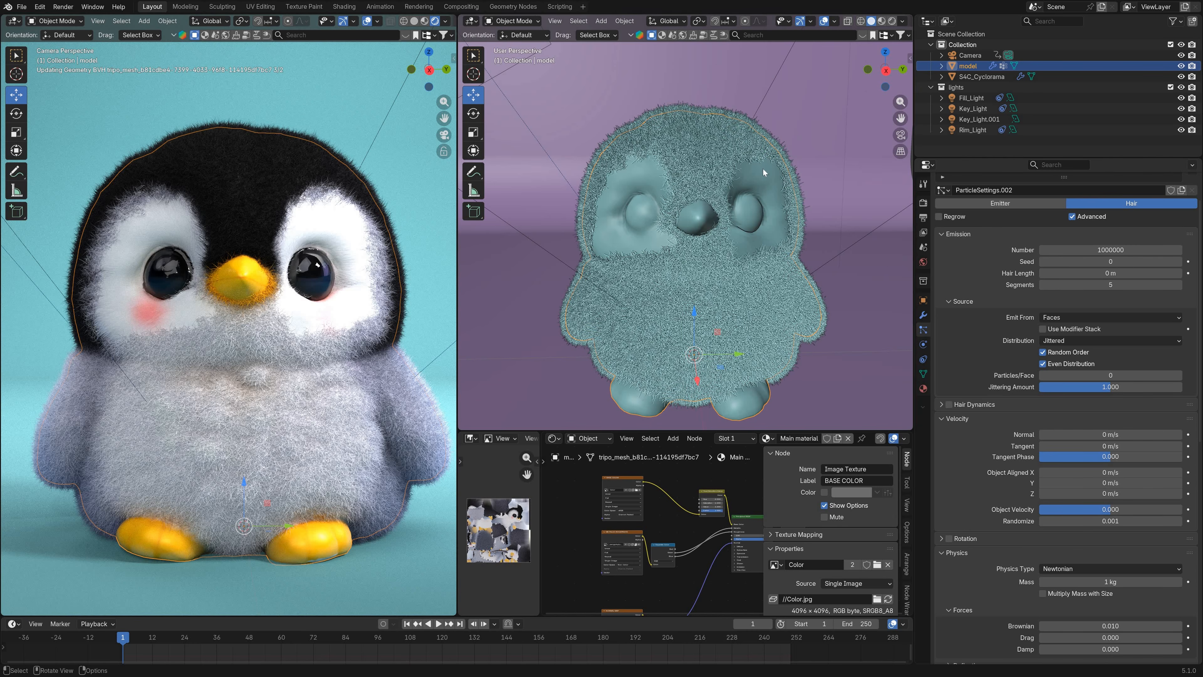
scroll(787, 245, down, 6)
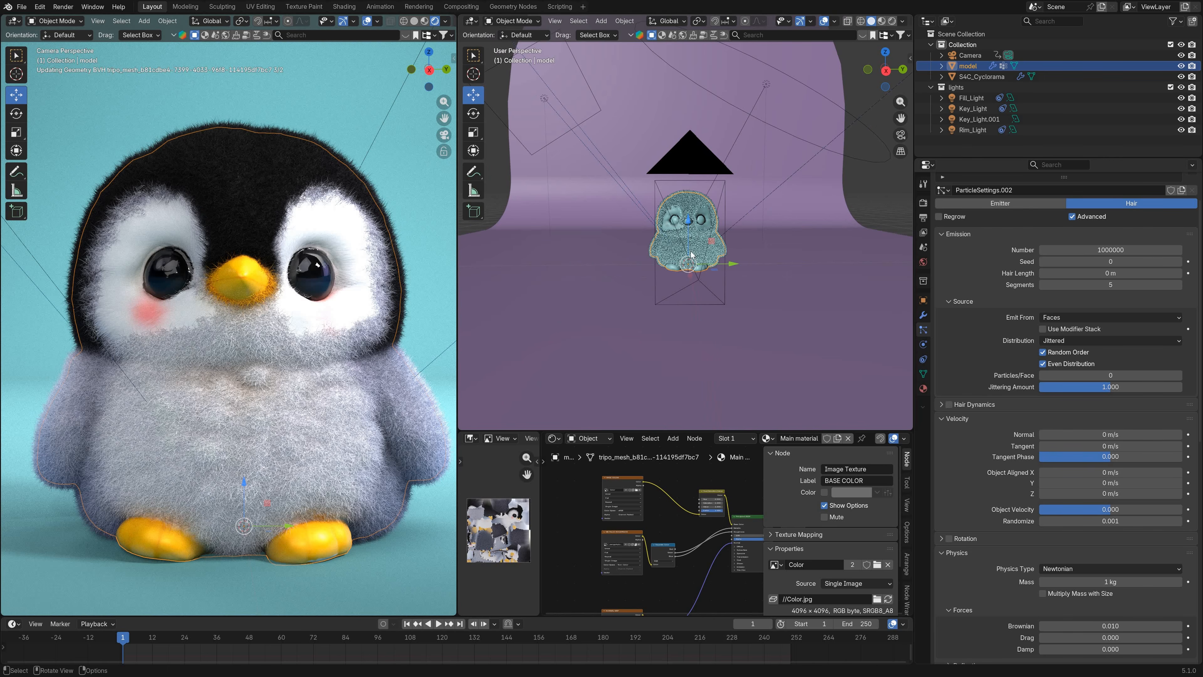
Step: Deselect everything, make Part1 the penguin's active vertex group and switch the model to Weight Paint mode
key(alt+a)
scroll(691, 256, up, 6)
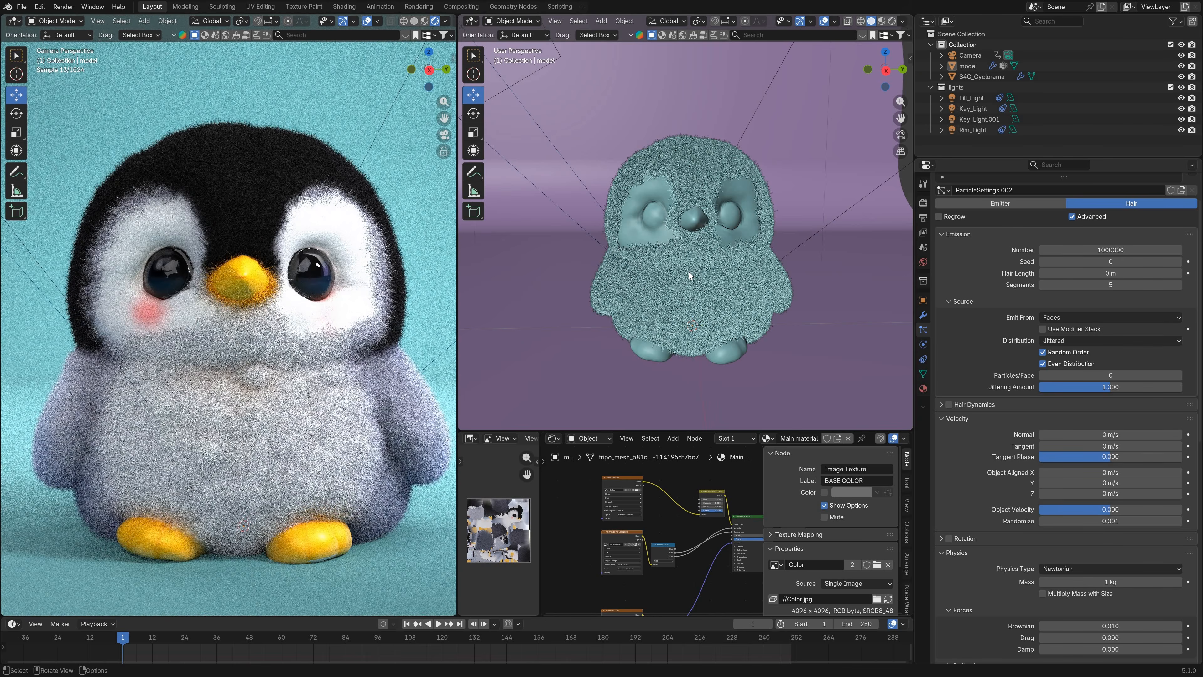
scroll(689, 273, up, 5)
middle_drag(689, 272, 730, 302)
scroll(985, 282, up, 2)
click(923, 373)
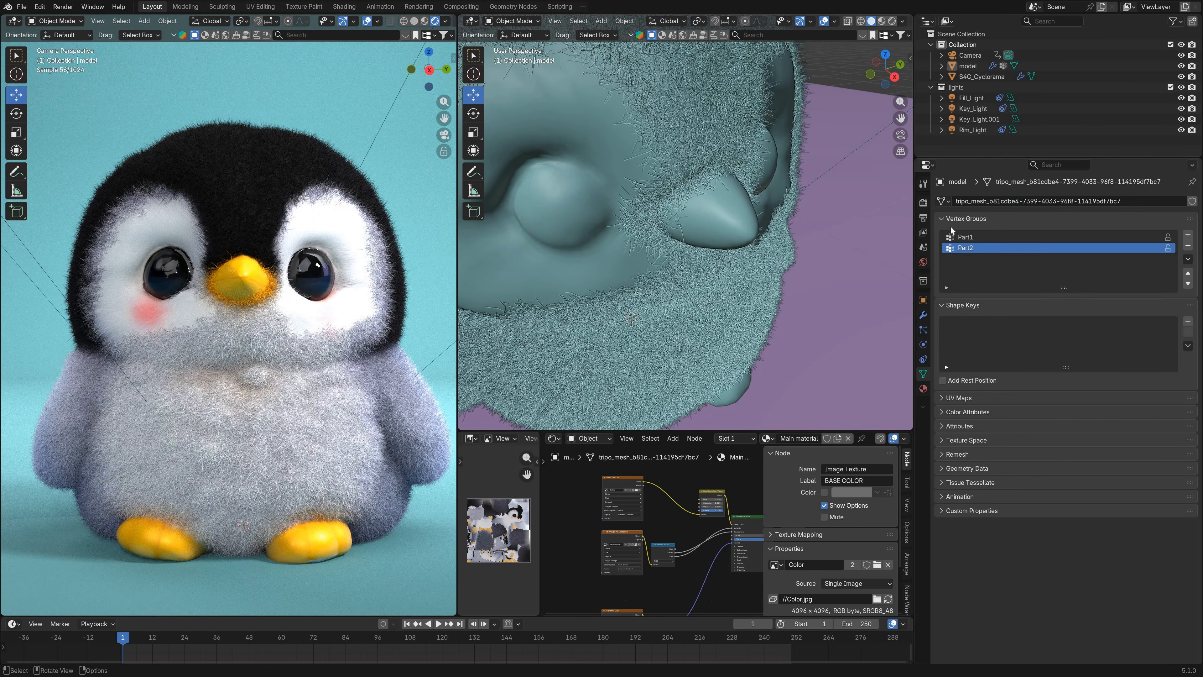
click(961, 236)
click(512, 21)
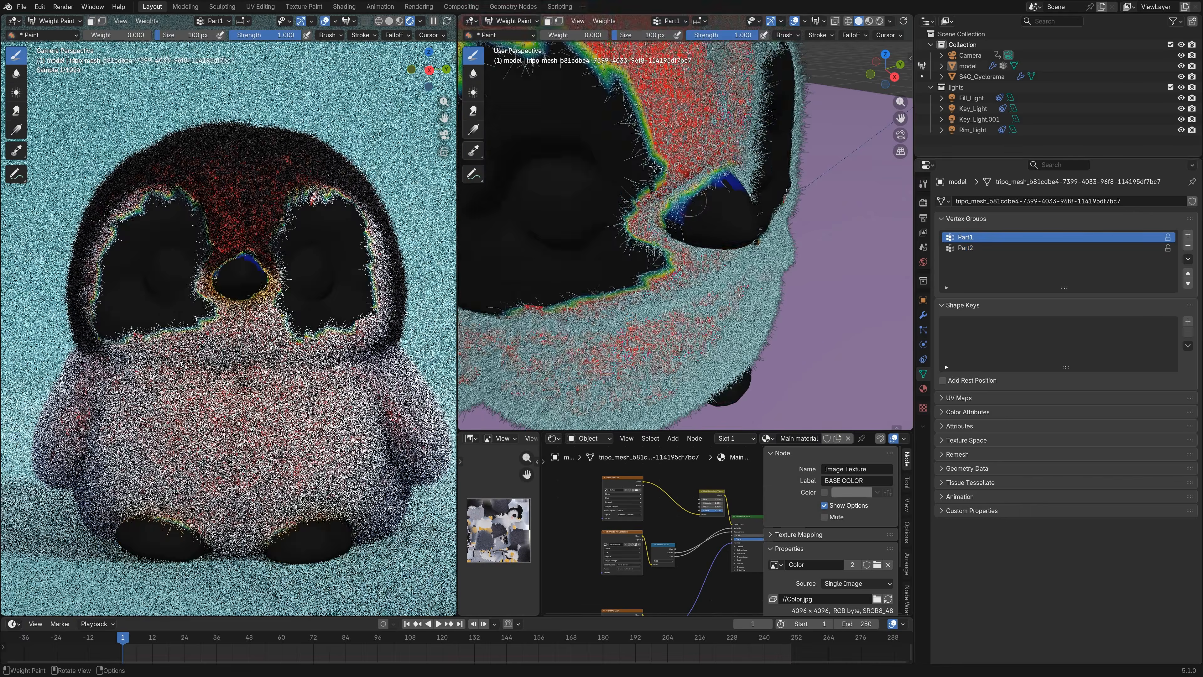
Step: Hide the hair in the viewport, paint zero weight on Part1 under the beak, and show the hair again
scroll(691, 207, up, 4)
middle_drag(691, 206, 697, 225)
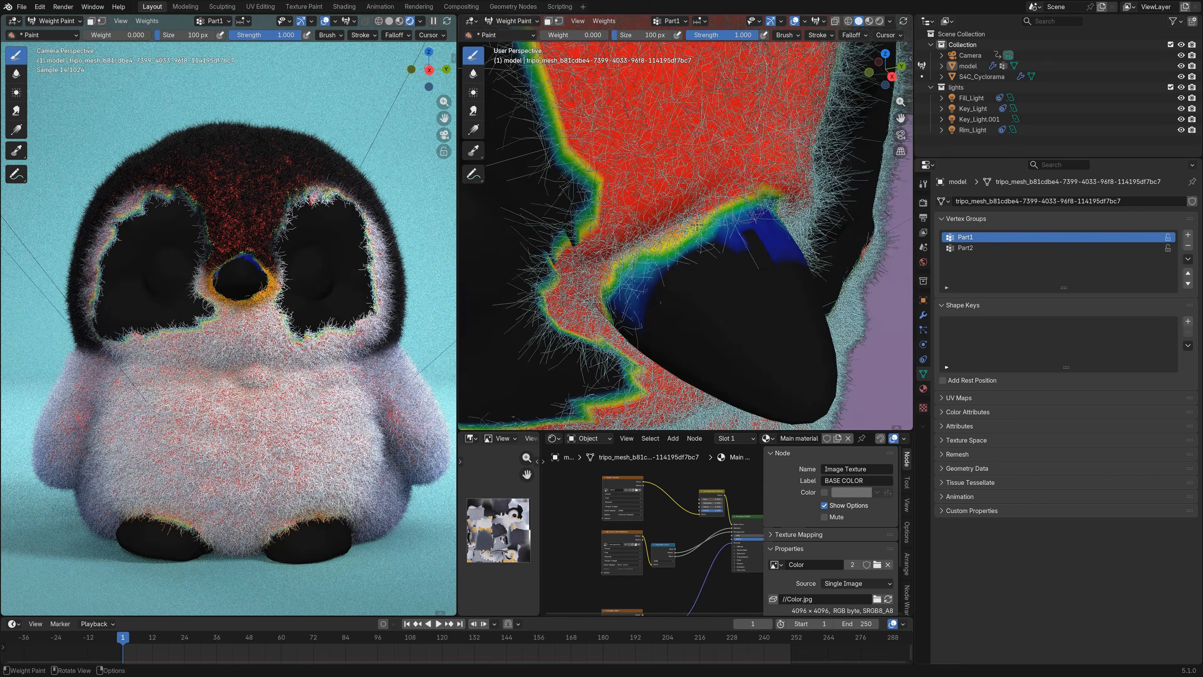
click(923, 330)
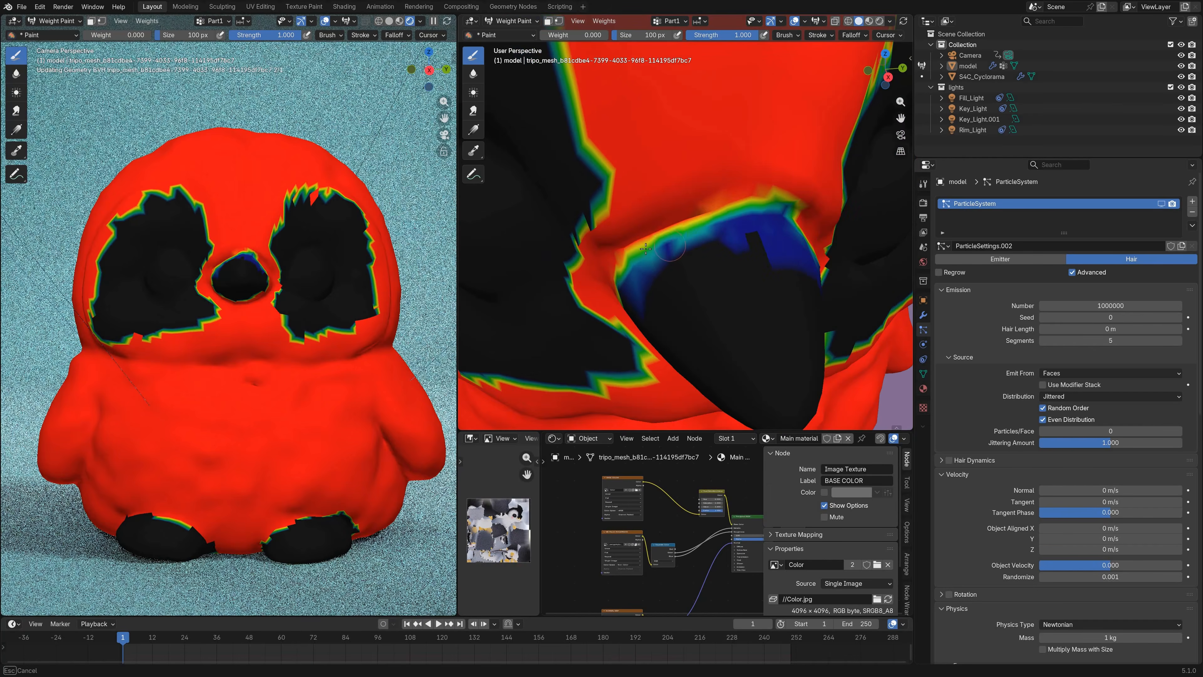
mouse_move(645, 248)
middle_down()
mouse_move(744, 237)
mouse_move(741, 224)
mouse_move(747, 286)
mouse_move(784, 285)
mouse_move(781, 258)
middle_up()
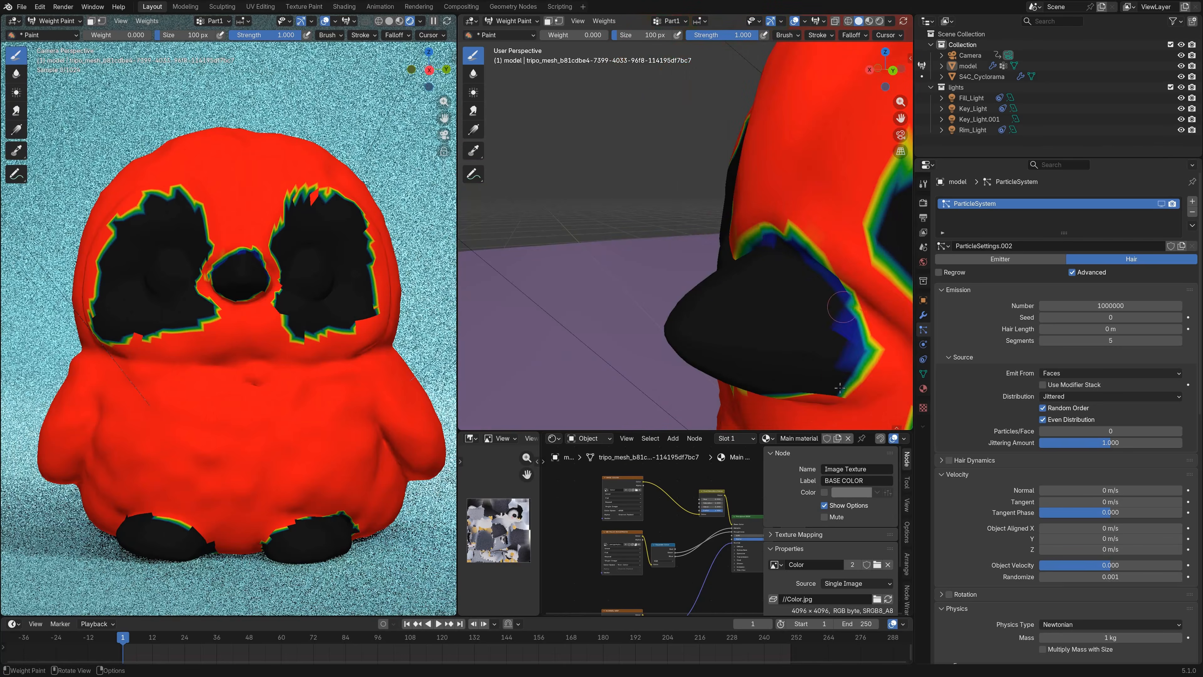
drag(840, 387, 787, 403)
middle_drag(786, 403, 902, 331)
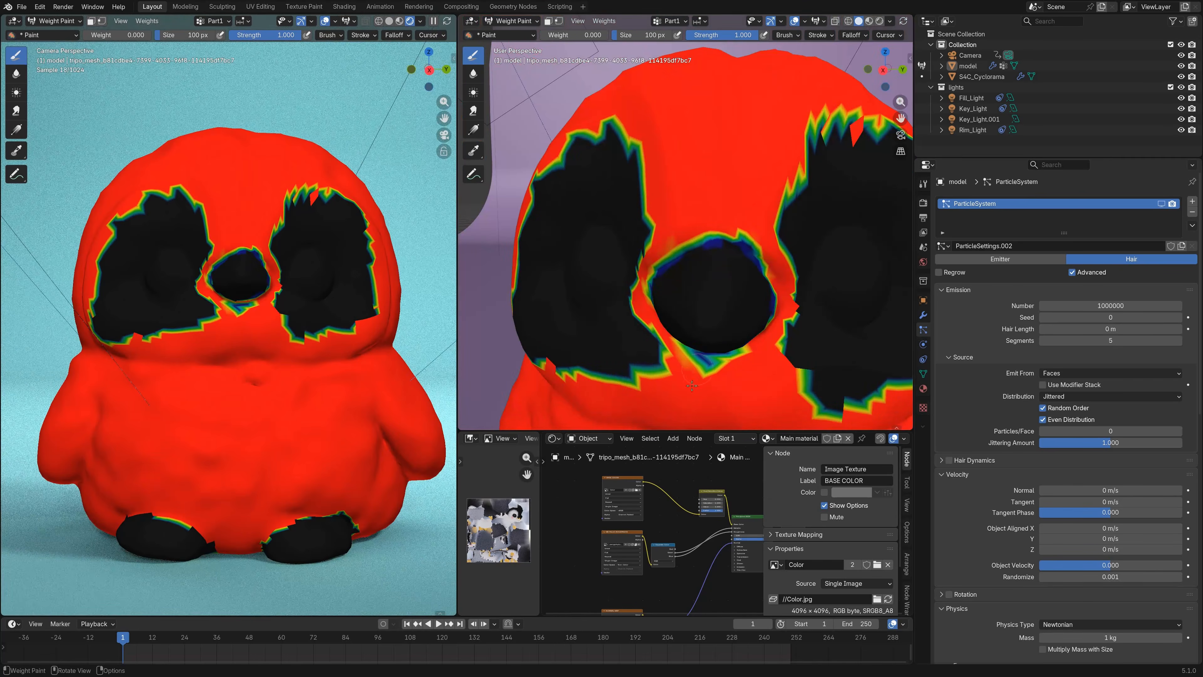
click(1159, 203)
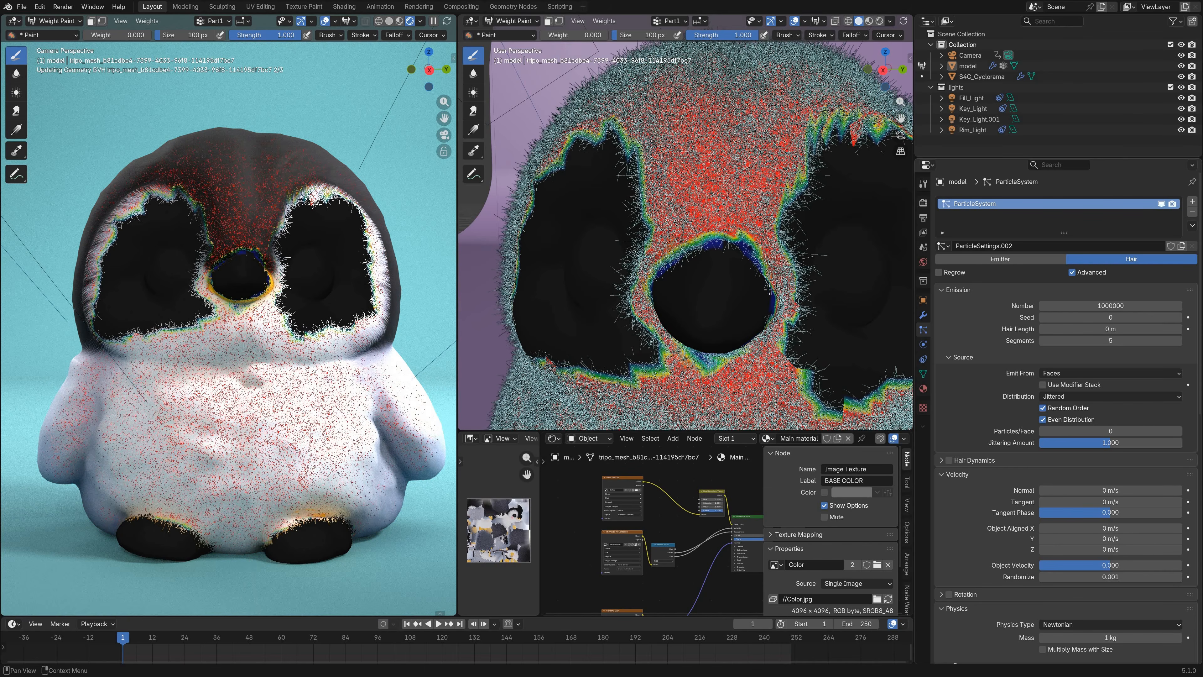
Step: Paint zero weight on Part1 along the lower edge, top and near side of the beak's base
mouse_move(704, 279)
middle_down()
mouse_move(668, 293)
mouse_move(623, 239)
mouse_move(597, 166)
middle_up()
key(ctrl+z)
mouse_move(756, 340)
mouse_down()
mouse_move(651, 324)
mouse_move(736, 350)
mouse_move(717, 351)
mouse_move(738, 336)
mouse_up()
mouse_move(744, 334)
mouse_down()
mouse_move(733, 354)
mouse_move(656, 344)
mouse_up()
middle_drag(681, 265, 706, 375)
drag(755, 219, 786, 287)
middle_drag(711, 189, 695, 222)
mouse_move(663, 220)
mouse_down()
mouse_move(717, 234)
mouse_move(679, 247)
mouse_move(753, 241)
mouse_up()
middle_drag(710, 165, 696, 206)
drag(745, 217, 681, 203)
mouse_move(682, 203)
middle_down()
mouse_move(542, 177)
mouse_move(652, 262)
middle_up()
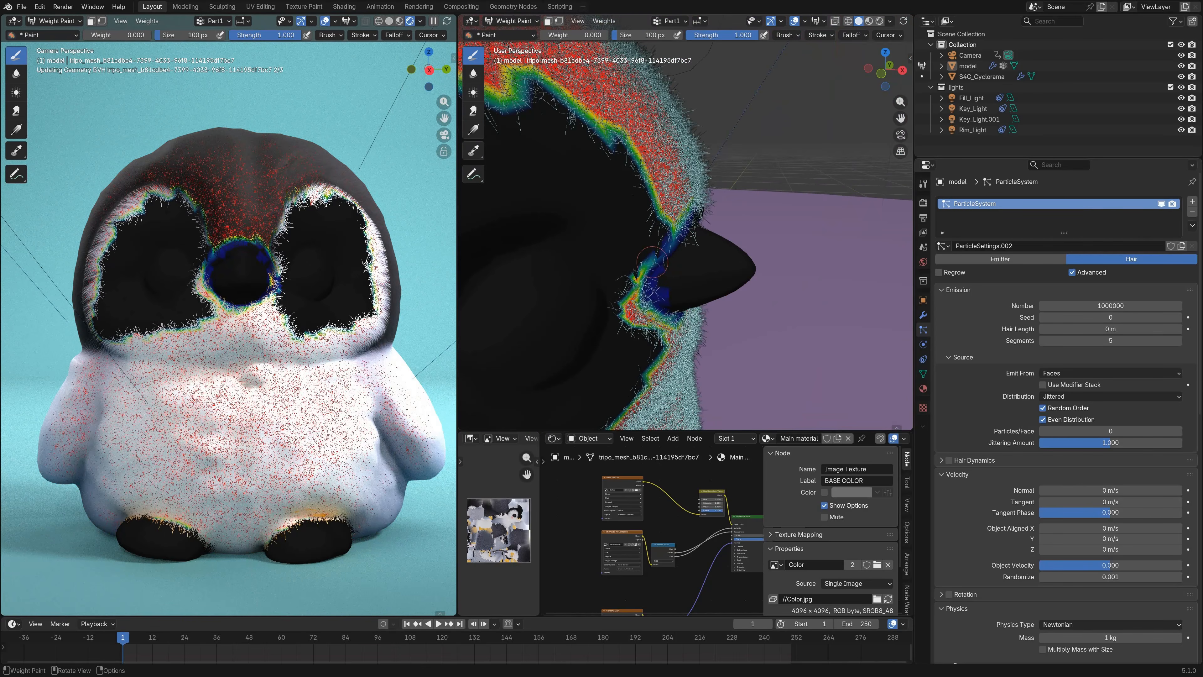
Step: Clear the remaining Part1 weight at both sides of the beak with the hair hidden, and redisplay the hair
drag(634, 299, 656, 319)
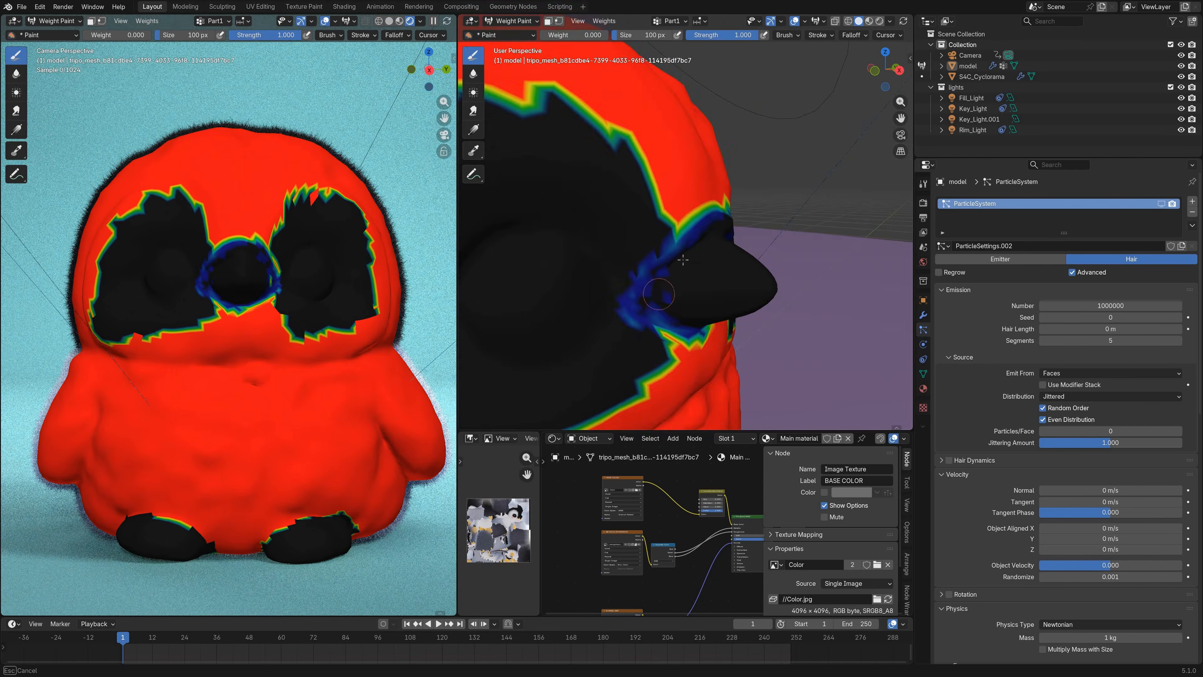
middle_drag(656, 303, 497, 298)
drag(749, 301, 746, 280)
drag(734, 209, 779, 268)
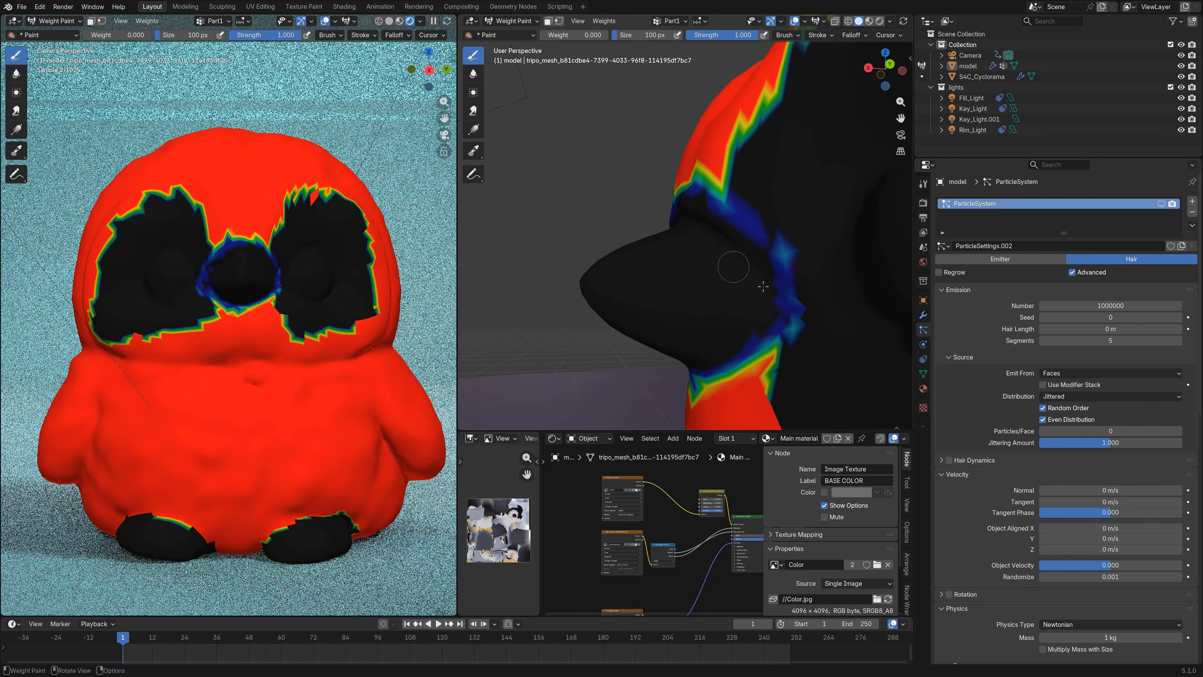
middle_drag(748, 331, 1023, 244)
click(1160, 203)
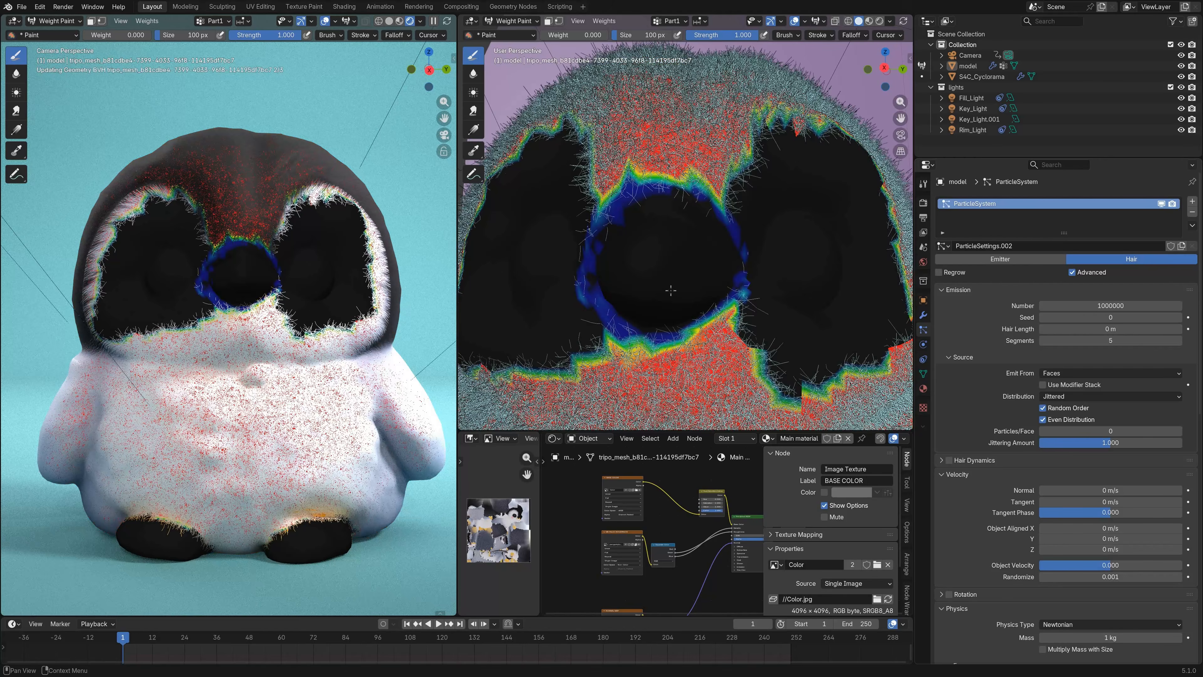
Step: Return the penguin model from Weight Paint mode to Object Mode
scroll(675, 227, down, 3)
middle_drag(675, 227, 571, 153)
click(513, 21)
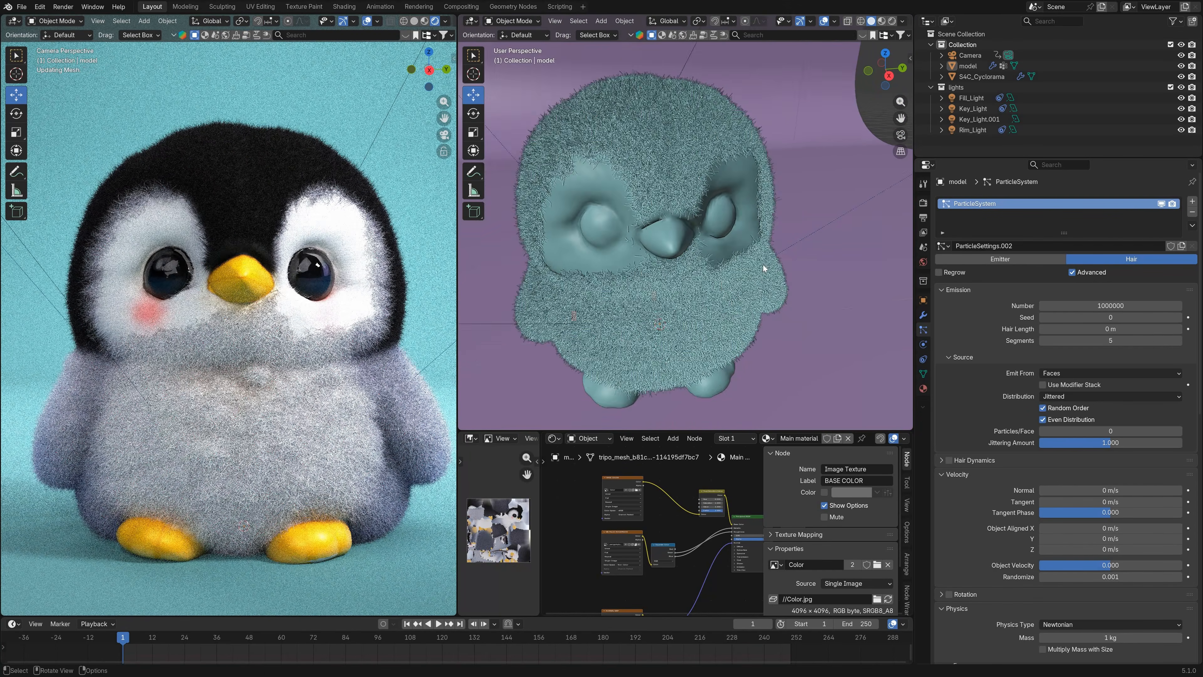
Step: Select the camera that blocks the view of the penguin and hide it in the viewport
scroll(762, 262, down, 5)
click(832, 276)
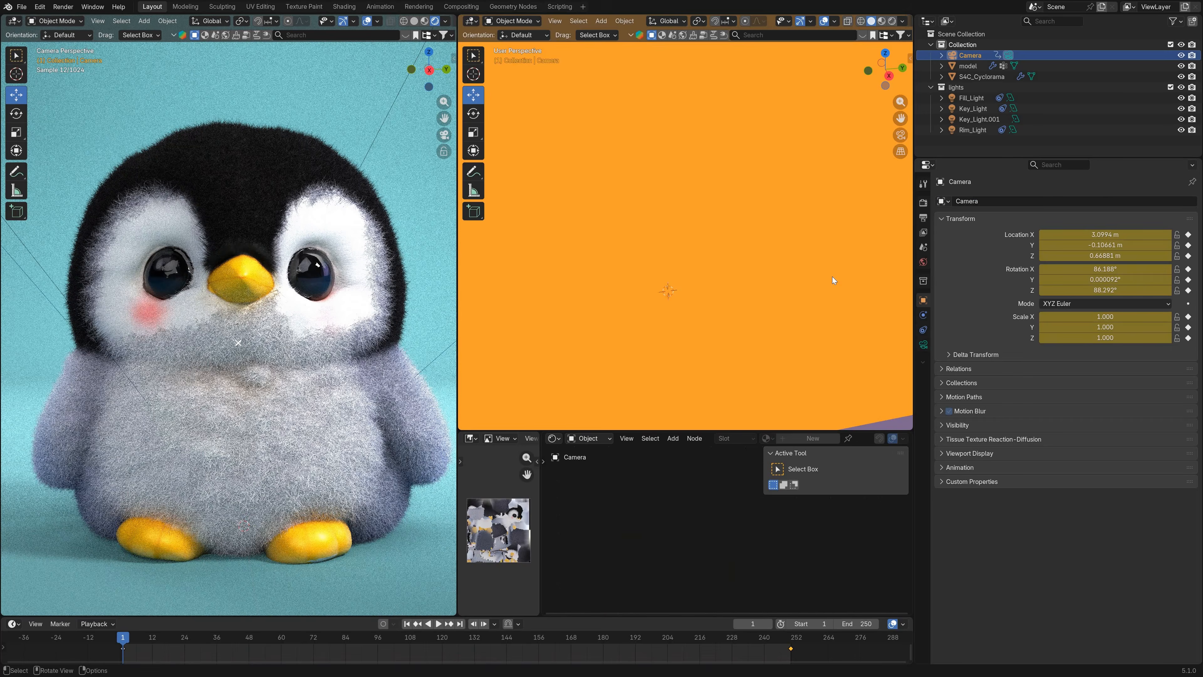
key(h)
scroll(632, 228, up, 4)
middle_drag(632, 228, 709, 238)
scroll(782, 226, down, 4)
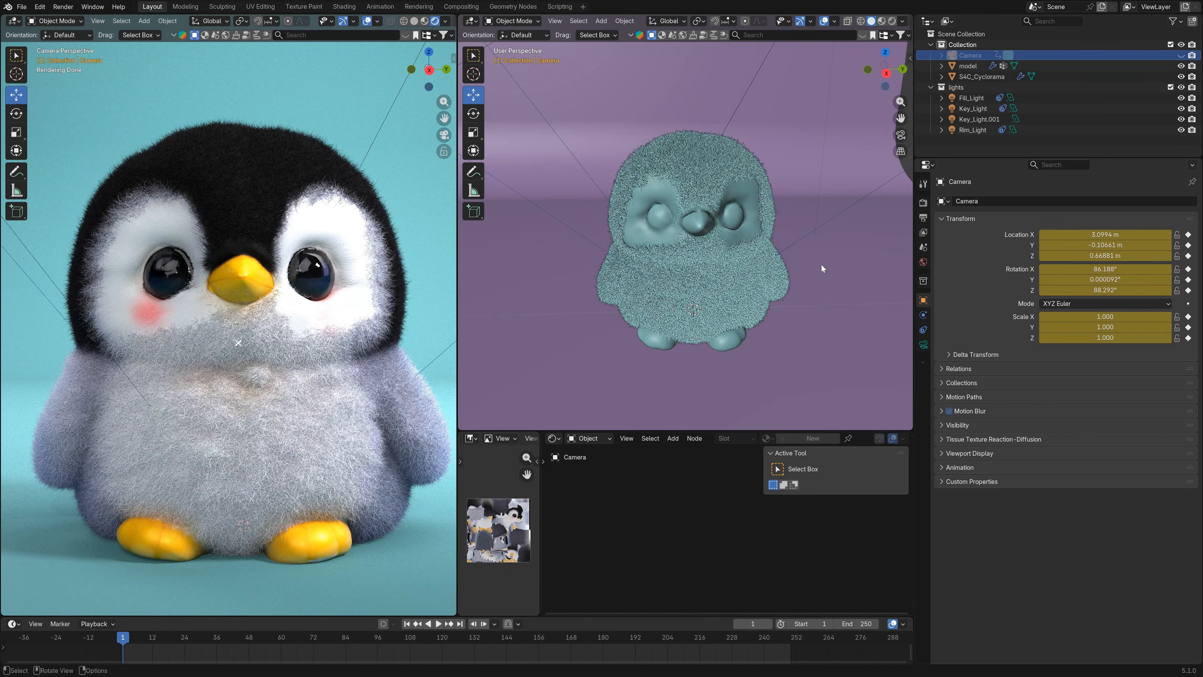
Step: Give the penguin model a second hair particle system with Advanced enabled and 100000 hairs, shortening the strands to fur length
scroll(821, 265, up, 3)
click(770, 295)
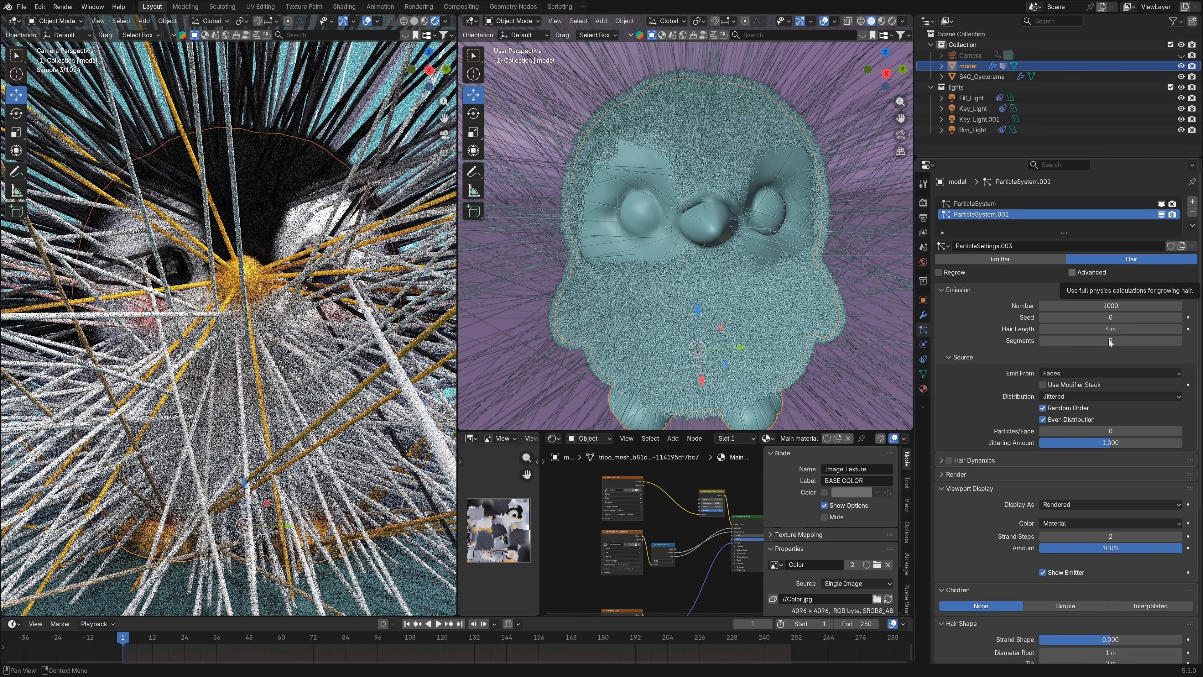
click(1113, 308)
text(10000)
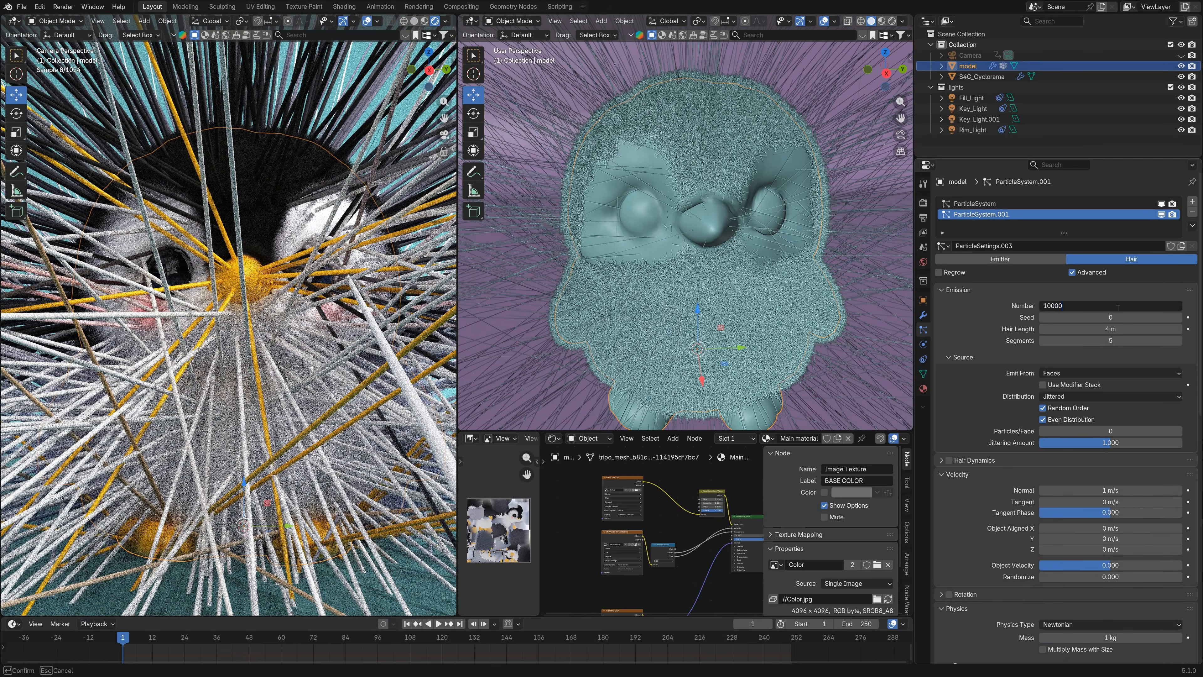
text(0)
key(Return)
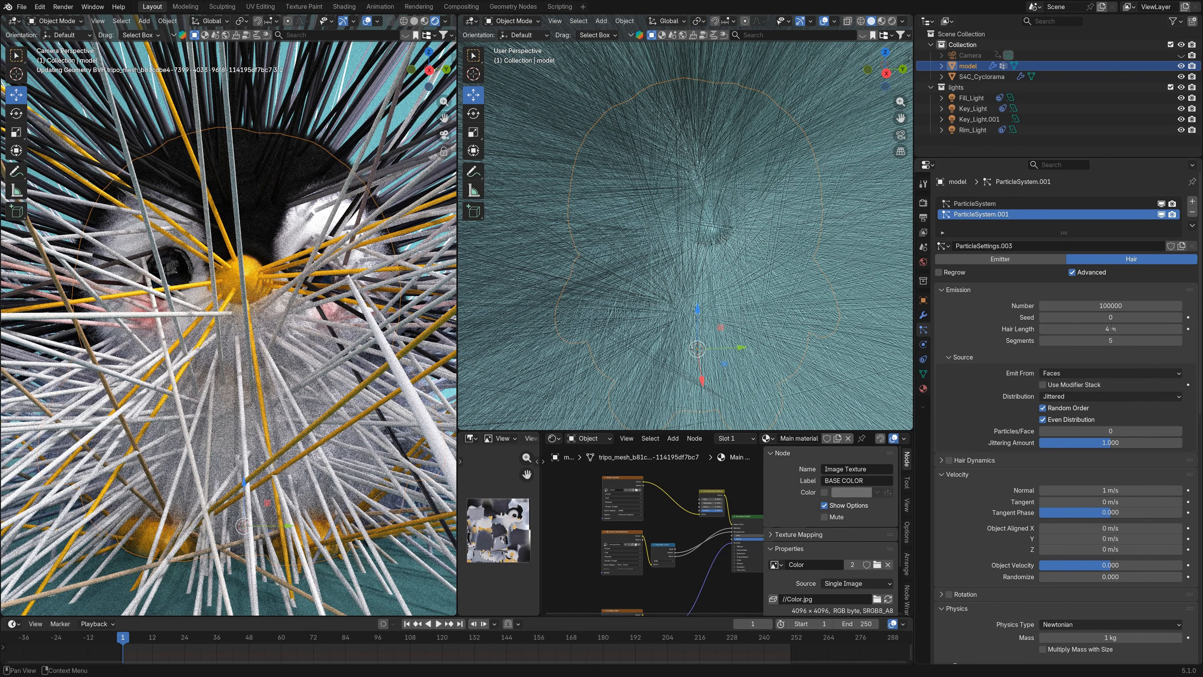
click(1110, 329)
text(0)
key(Return)
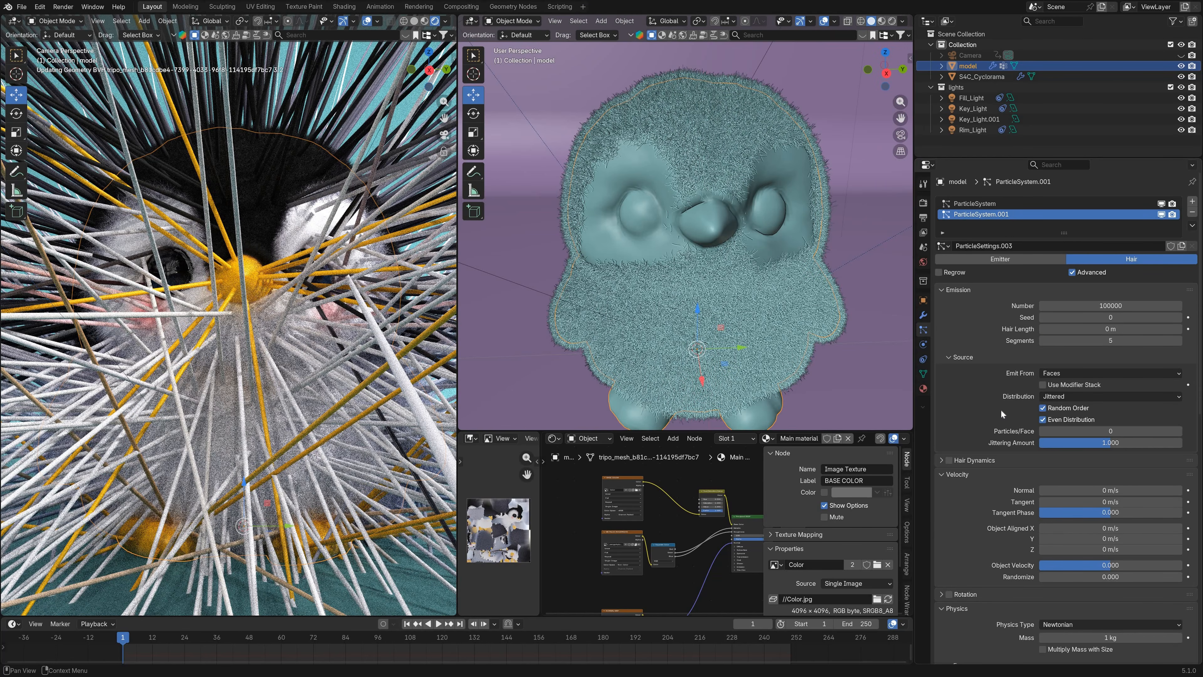
Step: Set the second hair system's velocity Randomize to 0.001 and its Brownian force to 0.01
scroll(1001, 410, down, 5)
click(1059, 467)
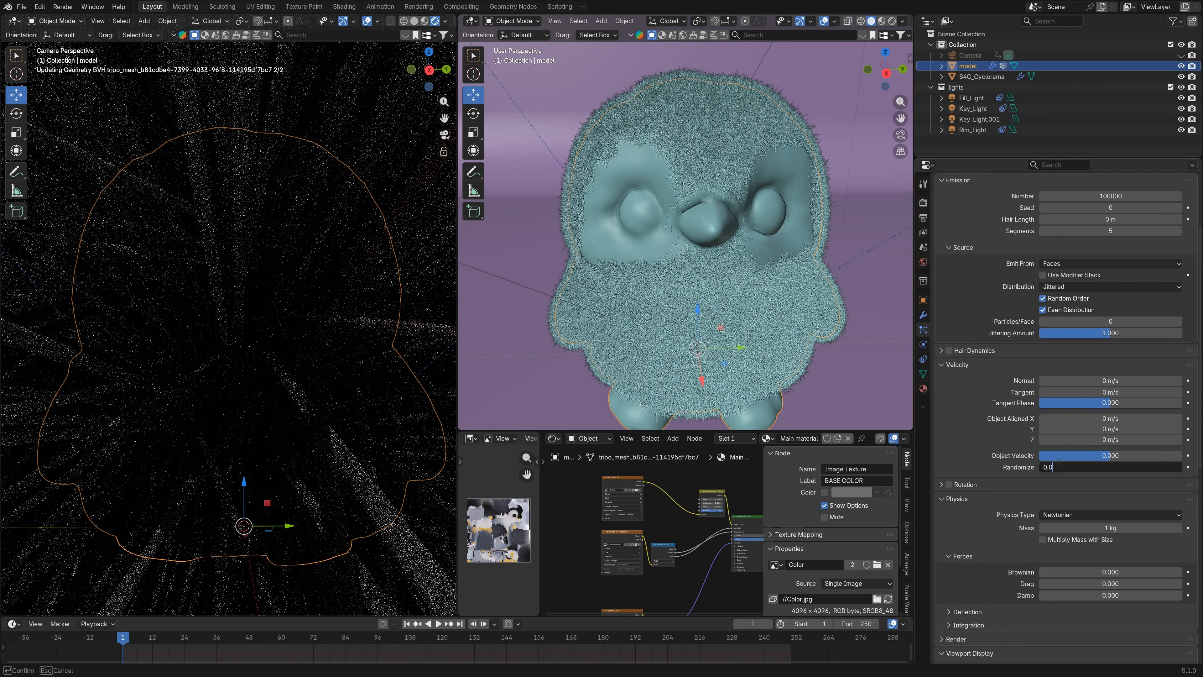
text(0.001)
key(Return)
scroll(1035, 494, down, 2)
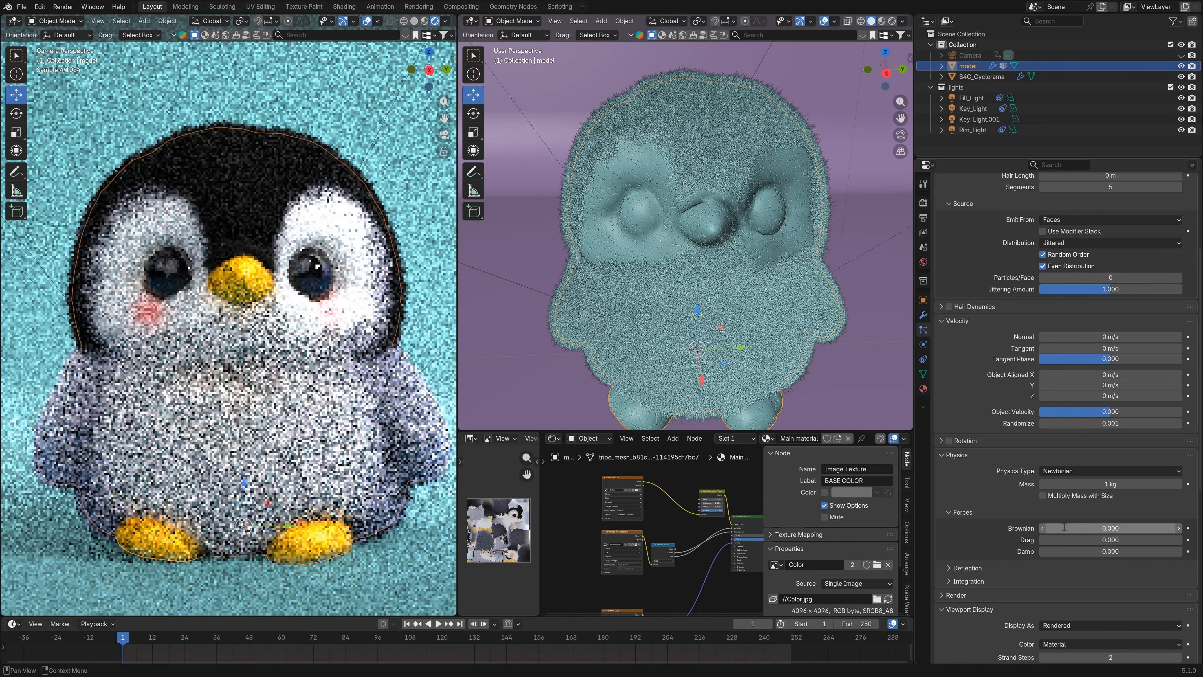
click(1064, 527)
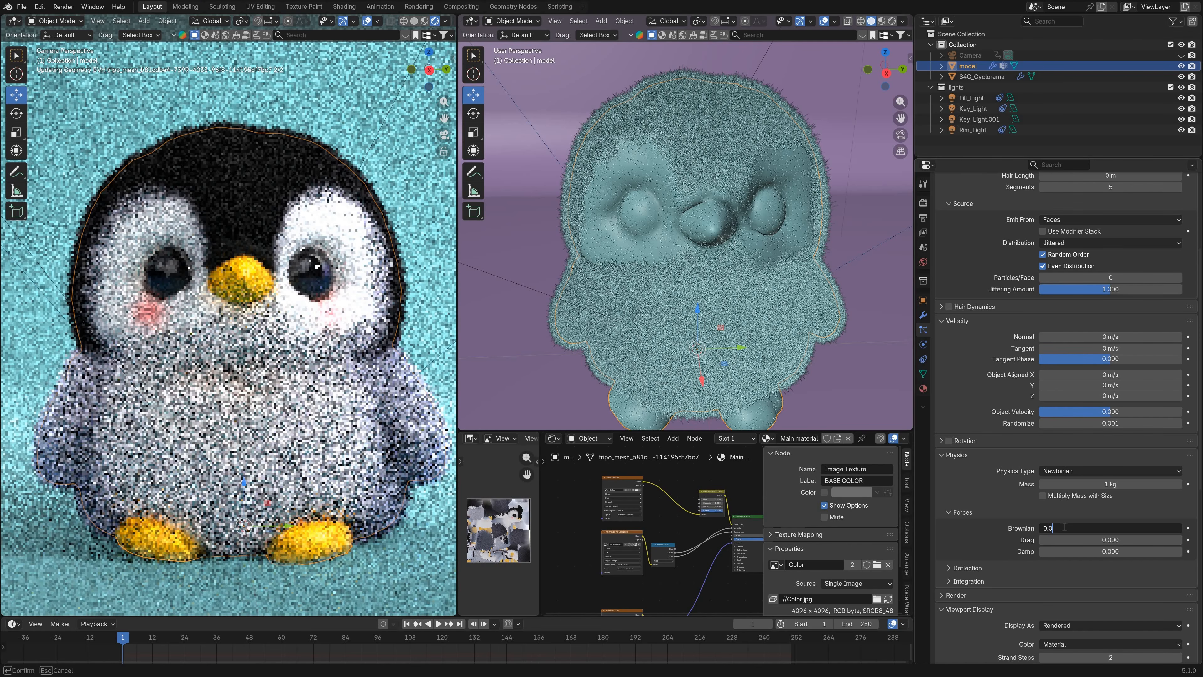
text(0.01)
key(Return)
Step: Assign the Part2 vertex group to the second hair system's Density
scroll(1035, 568, down, 12)
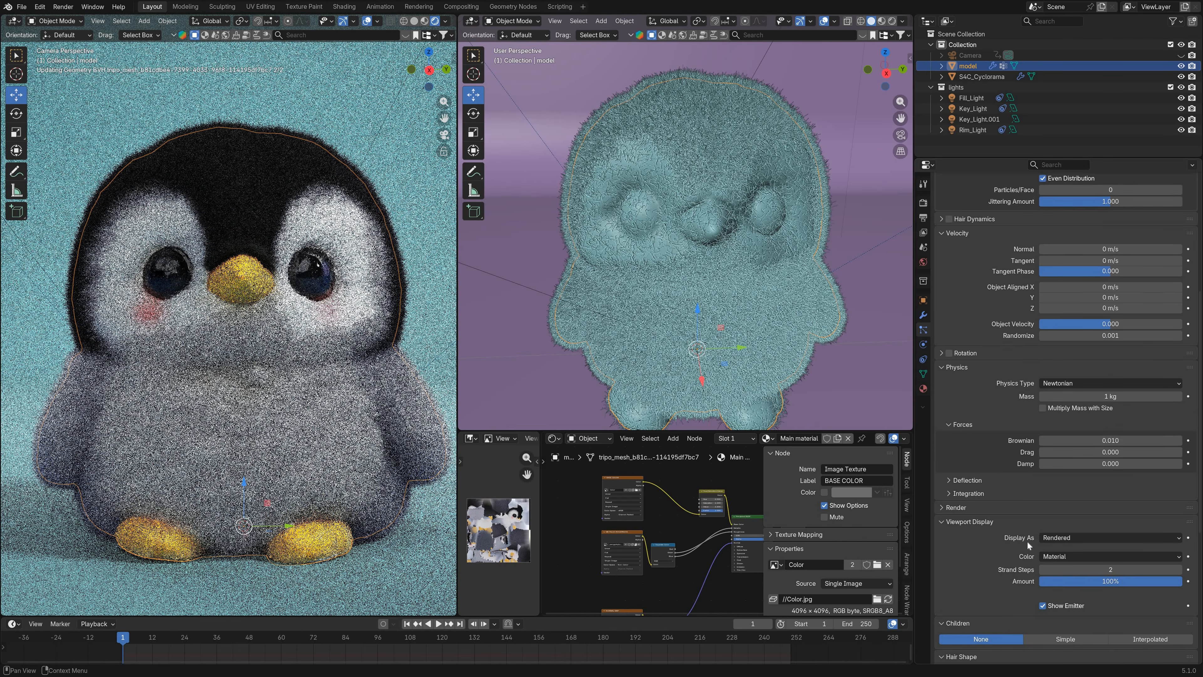
scroll(1020, 529, down, 4)
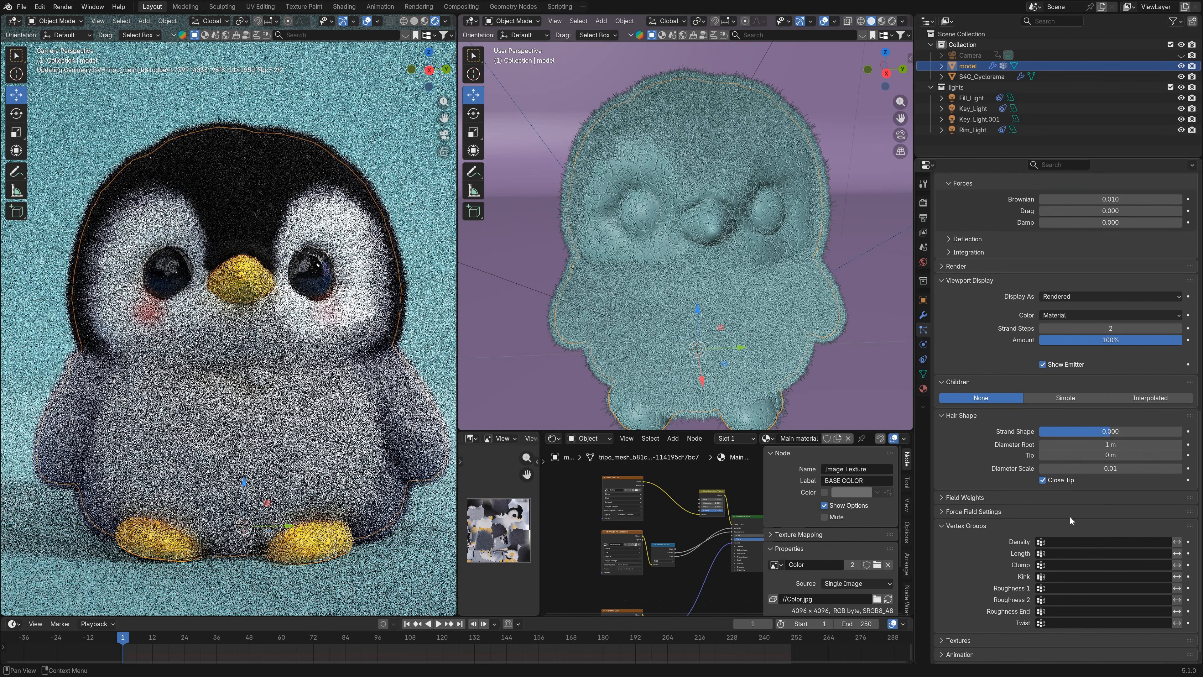
click(1055, 530)
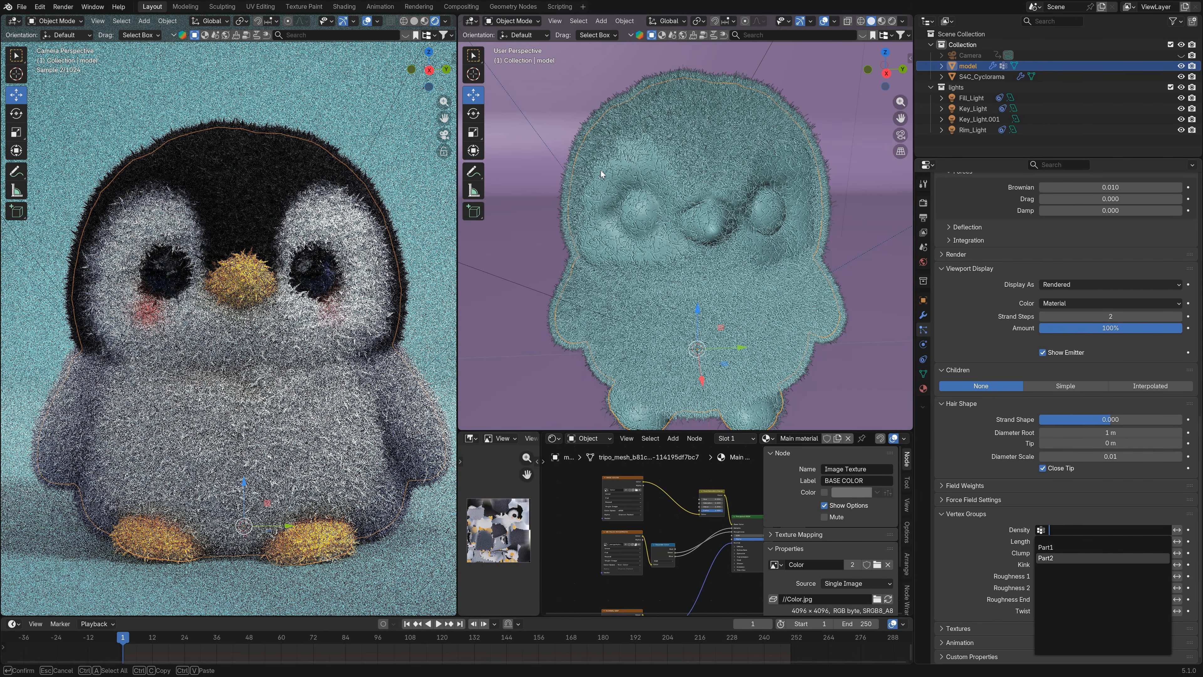
key(Return)
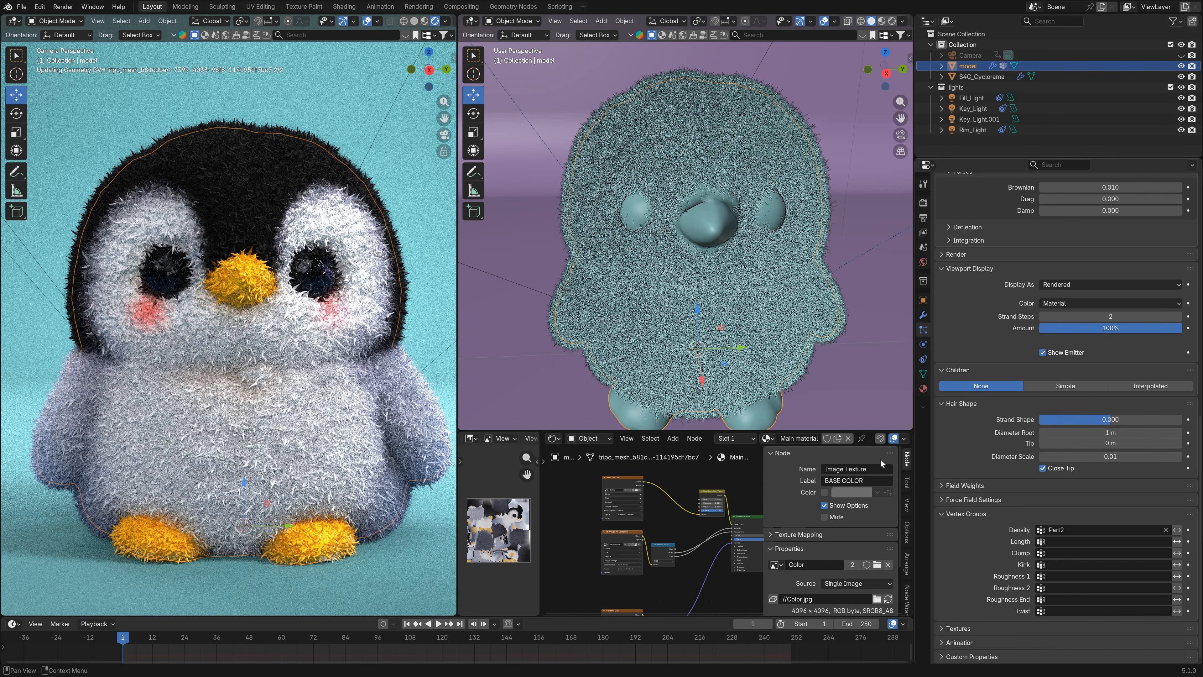
Step: Set the Diameter Scale of the second hair system's Hair Shape to 0.001
scroll(981, 521, up, 7)
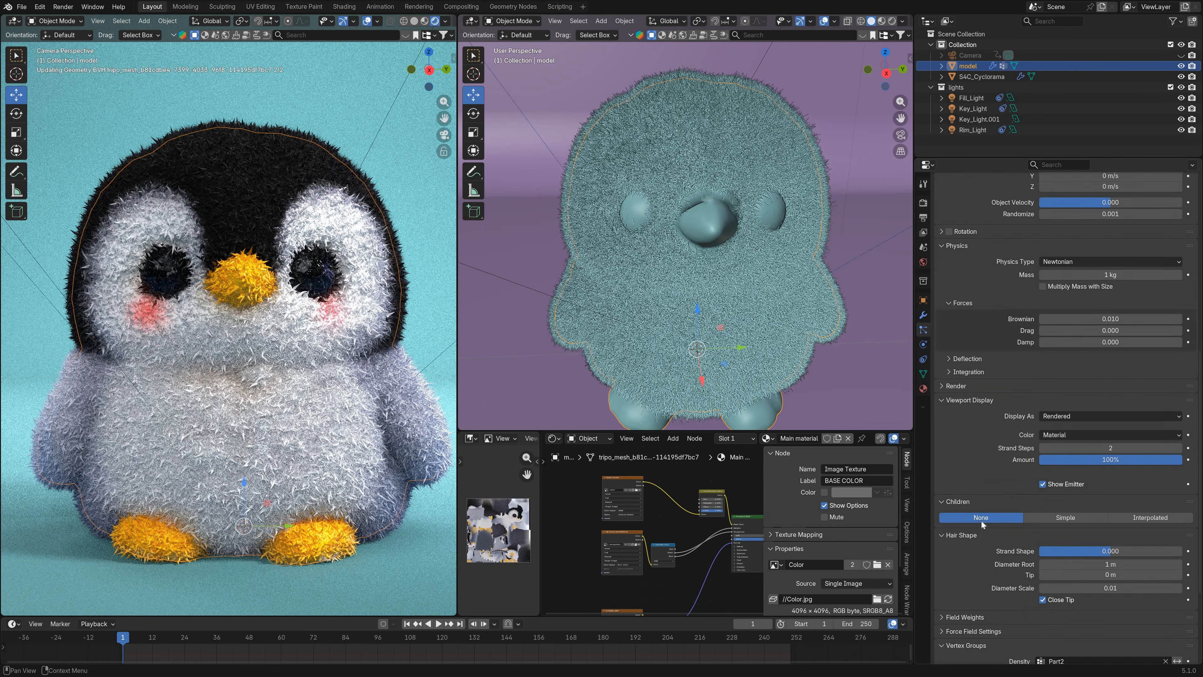
scroll(981, 520, down, 1)
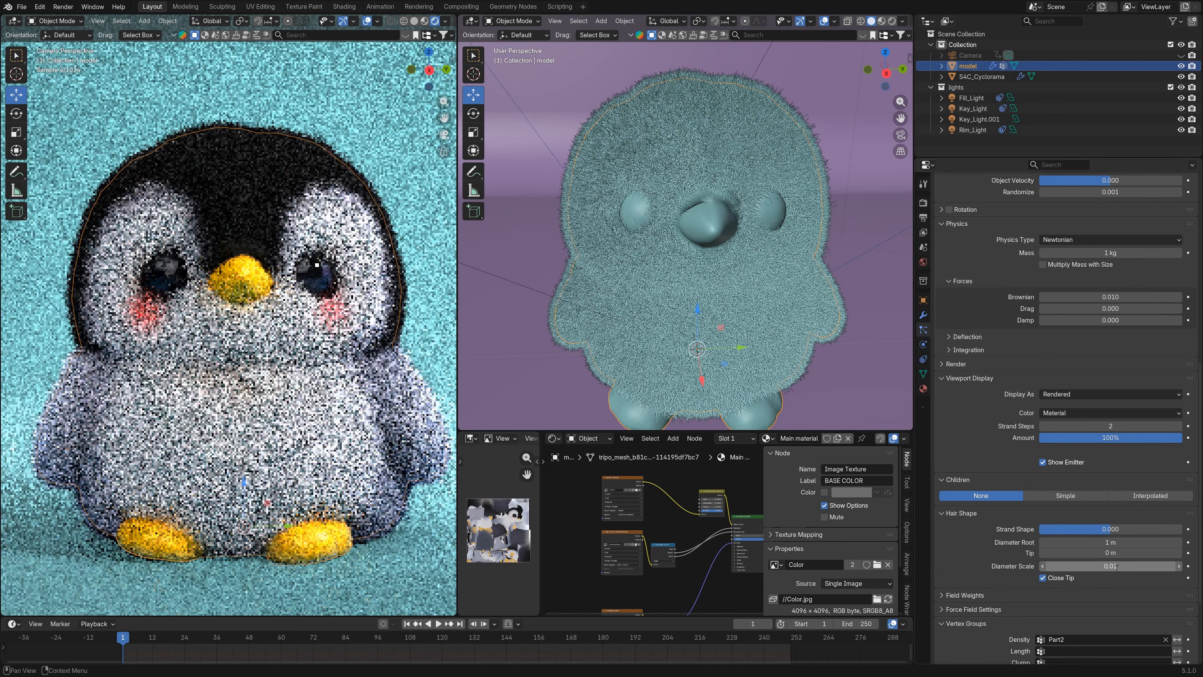
click(1116, 565)
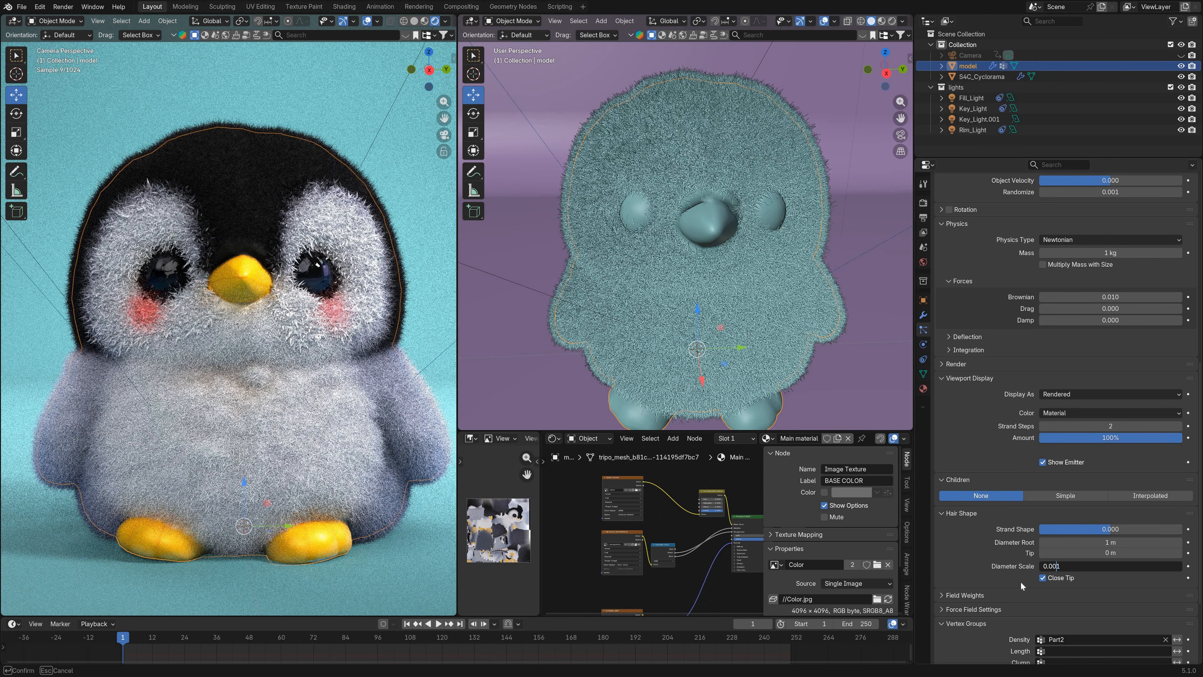
key(Return)
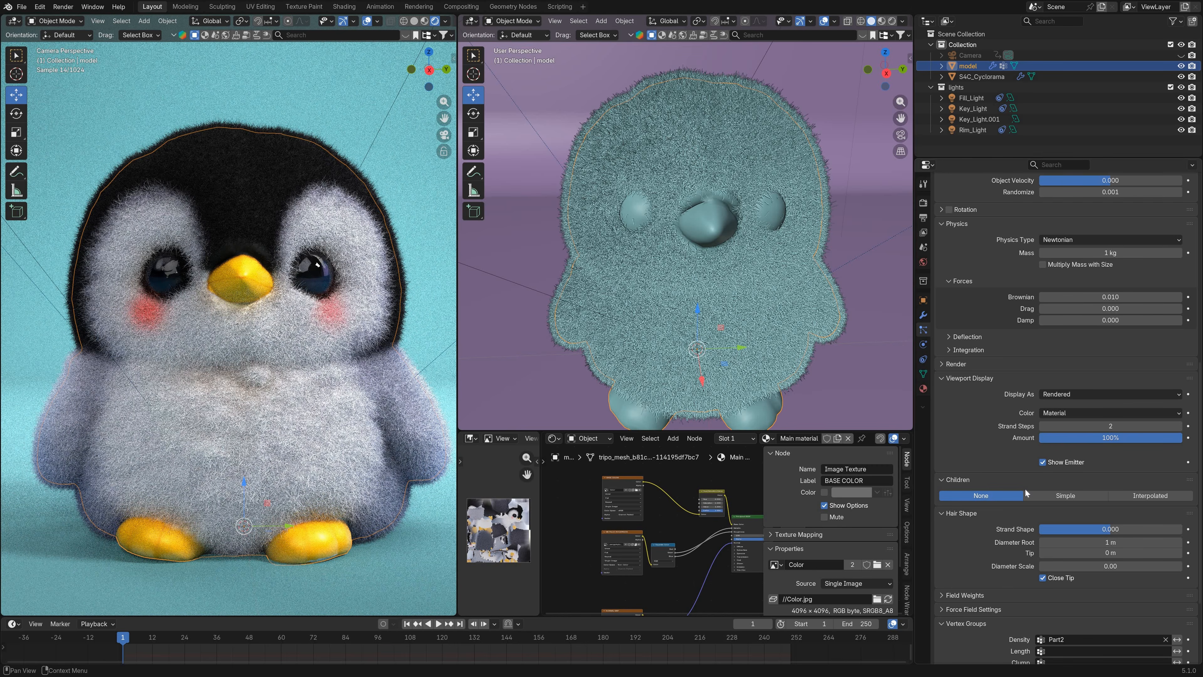
Step: Hide both hair particle systems in the viewport and switch the penguin model to Weight Paint mode
scroll(1025, 489, up, 8)
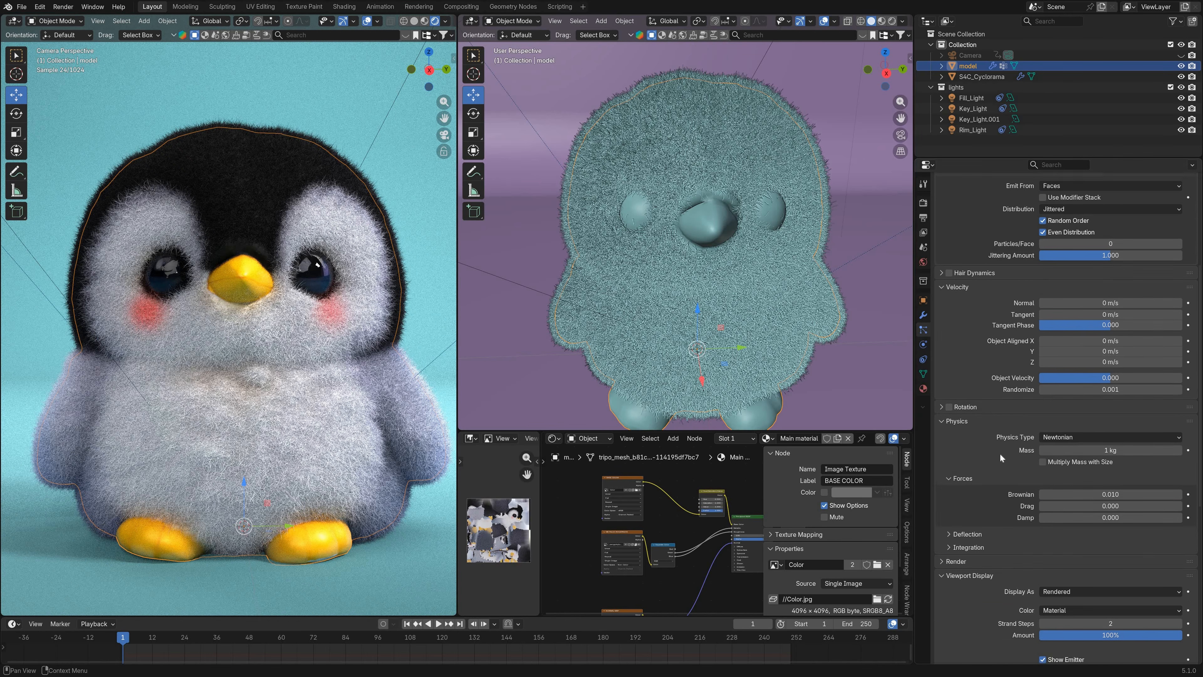
scroll(992, 441, up, 4)
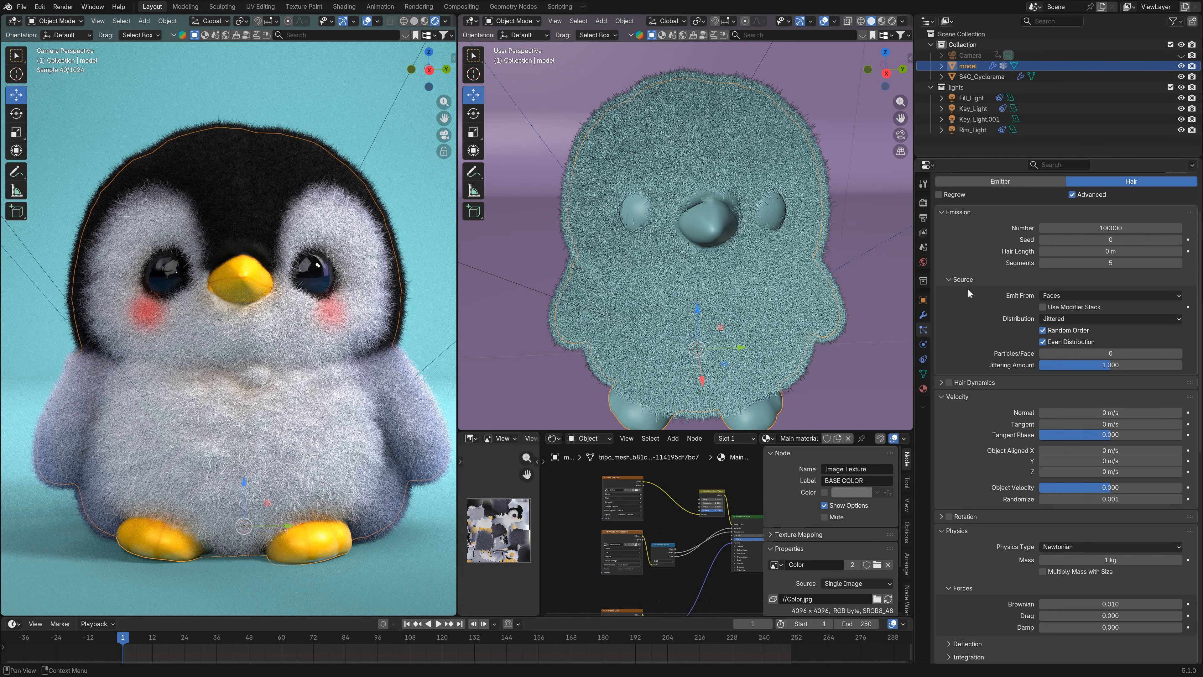
scroll(968, 289, up, 3)
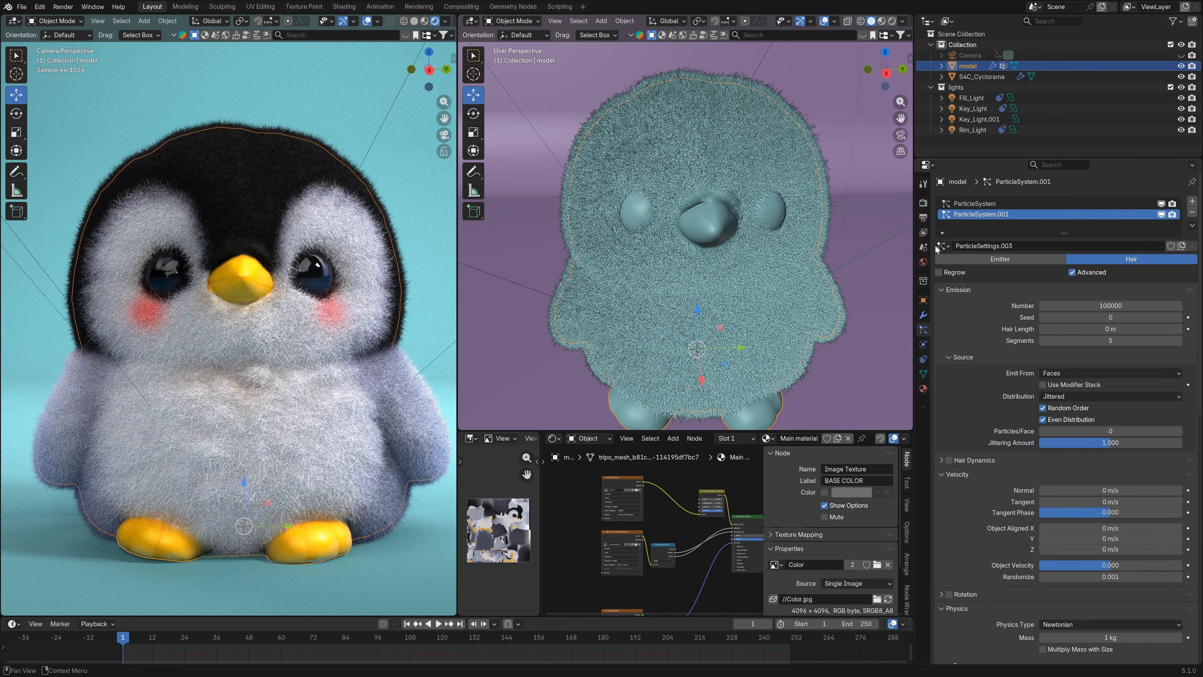
click(1161, 213)
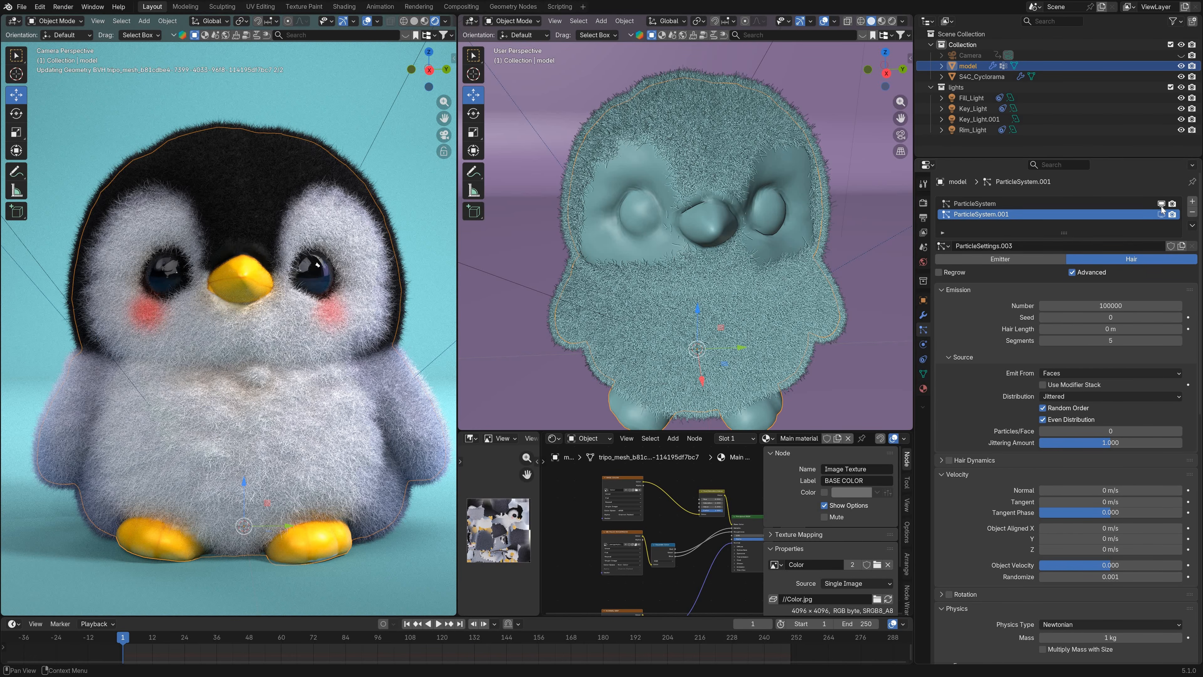
click(1160, 205)
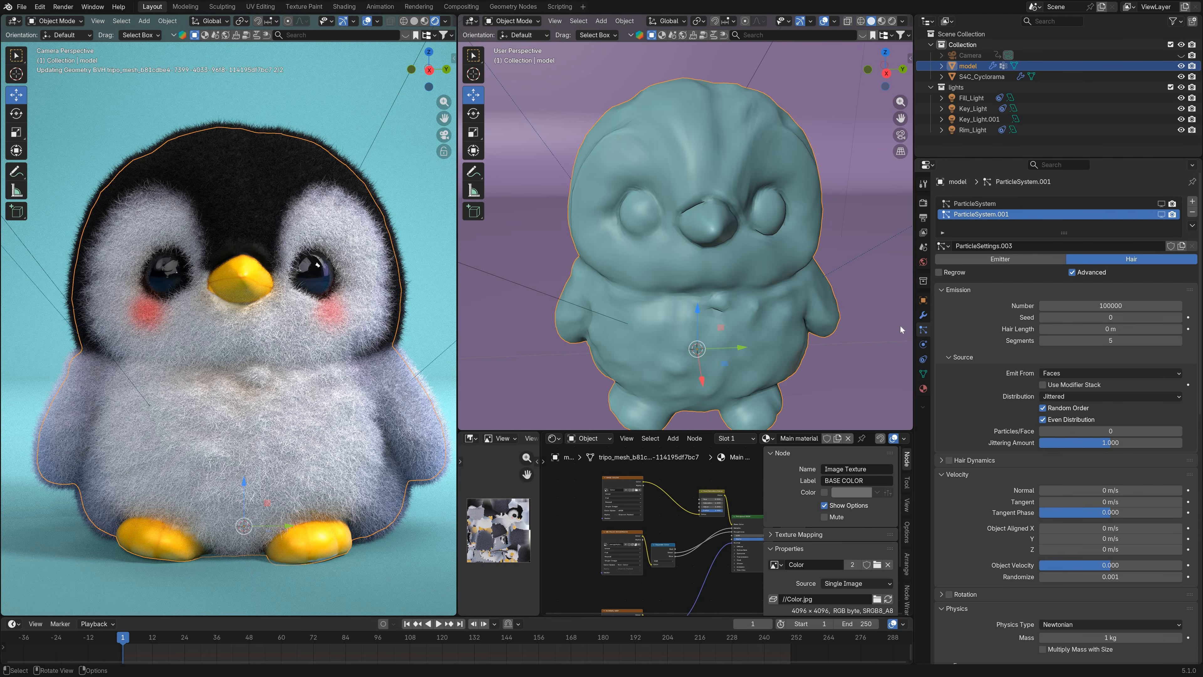
click(511, 21)
click(516, 76)
Step: Paint weight 1.000 on Part1 below the beak and beneath the eye patches with a 175 px brush
scroll(716, 264, up, 3)
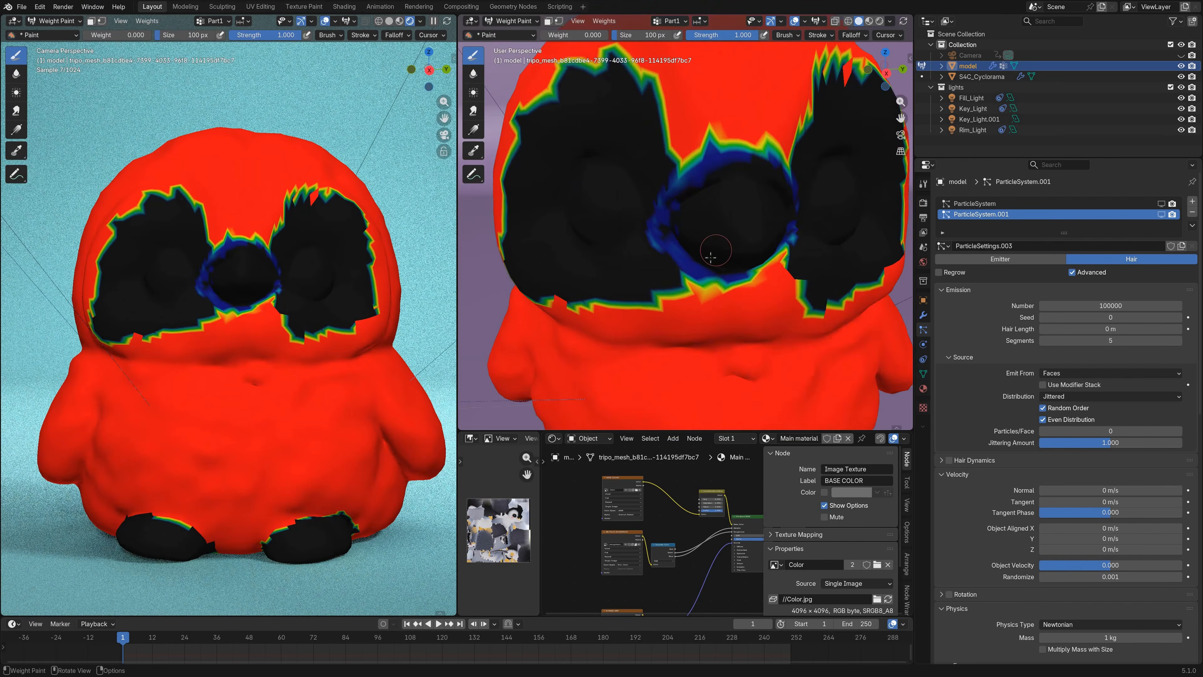
key(f)
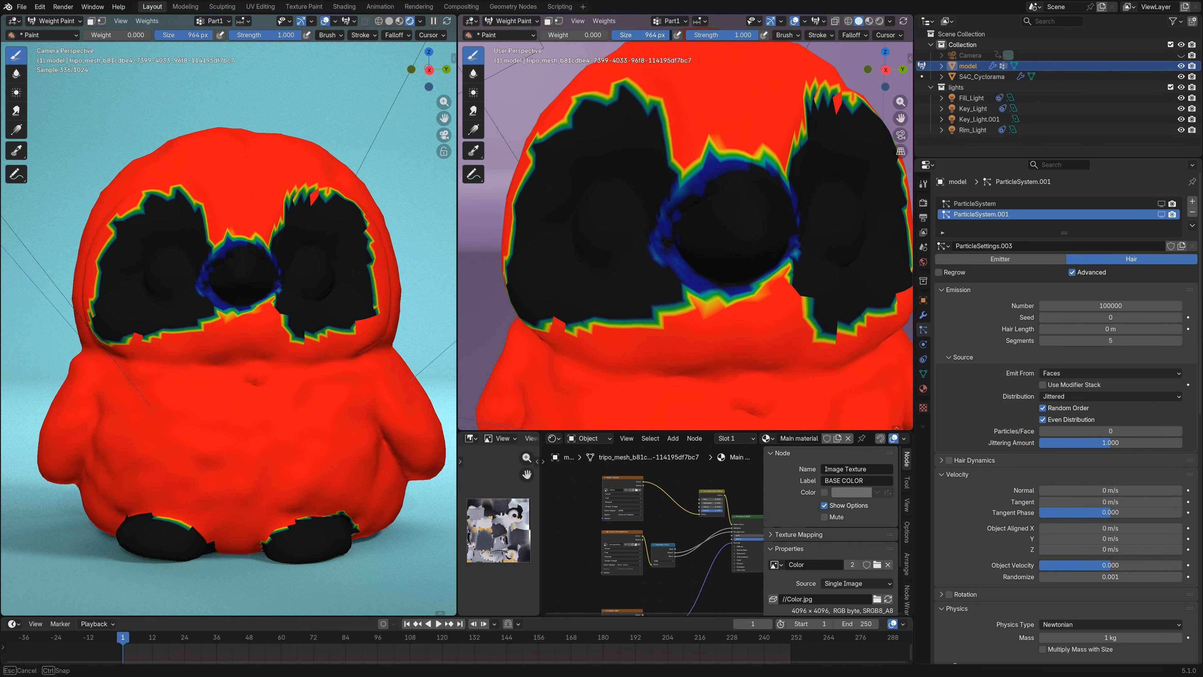
key(f)
click(672, 285)
key(shift+x)
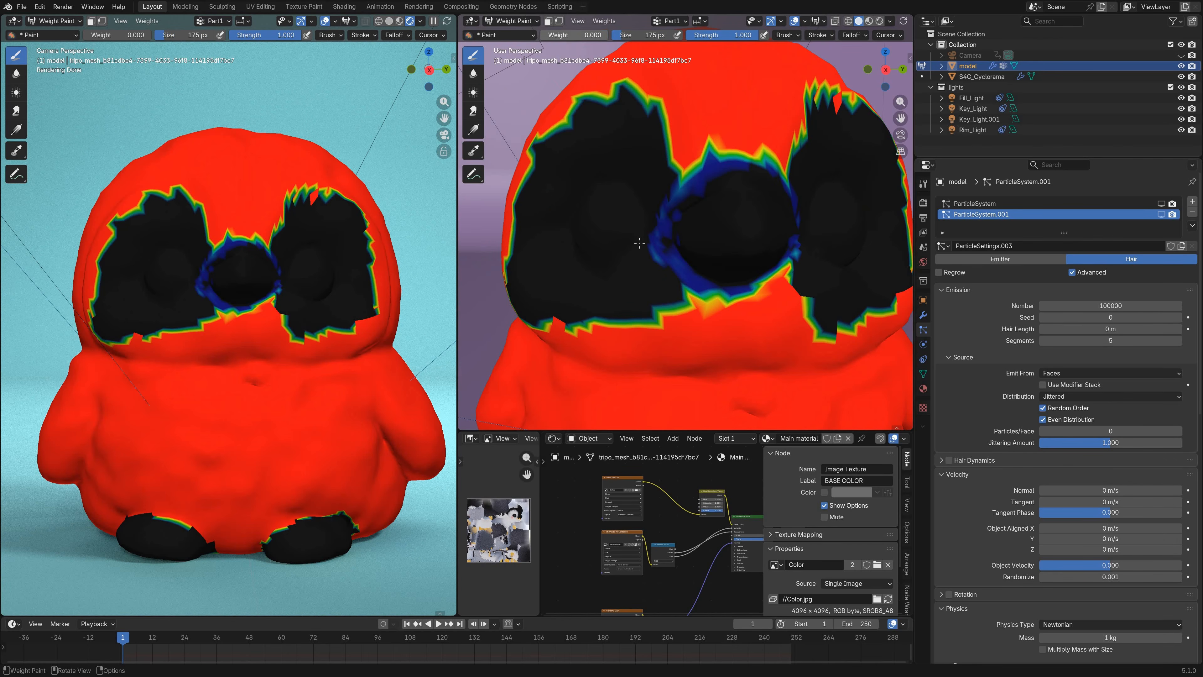
mouse_move(665, 273)
mouse_down()
mouse_move(731, 297)
mouse_move(751, 285)
mouse_up()
mouse_move(739, 284)
middle_down()
mouse_move(696, 266)
mouse_move(690, 228)
middle_up()
mouse_move(674, 305)
mouse_down()
mouse_move(704, 328)
mouse_move(651, 334)
mouse_up()
drag(859, 367, 871, 367)
Step: Paint weight 1.000 on Part1 along the upper edge of the beak's base
middle_drag(738, 212, 732, 268)
scroll(731, 268, down, 2)
shift+middle_drag(732, 268, 700, 104)
scroll(700, 104, up, 1)
drag(687, 118, 712, 105)
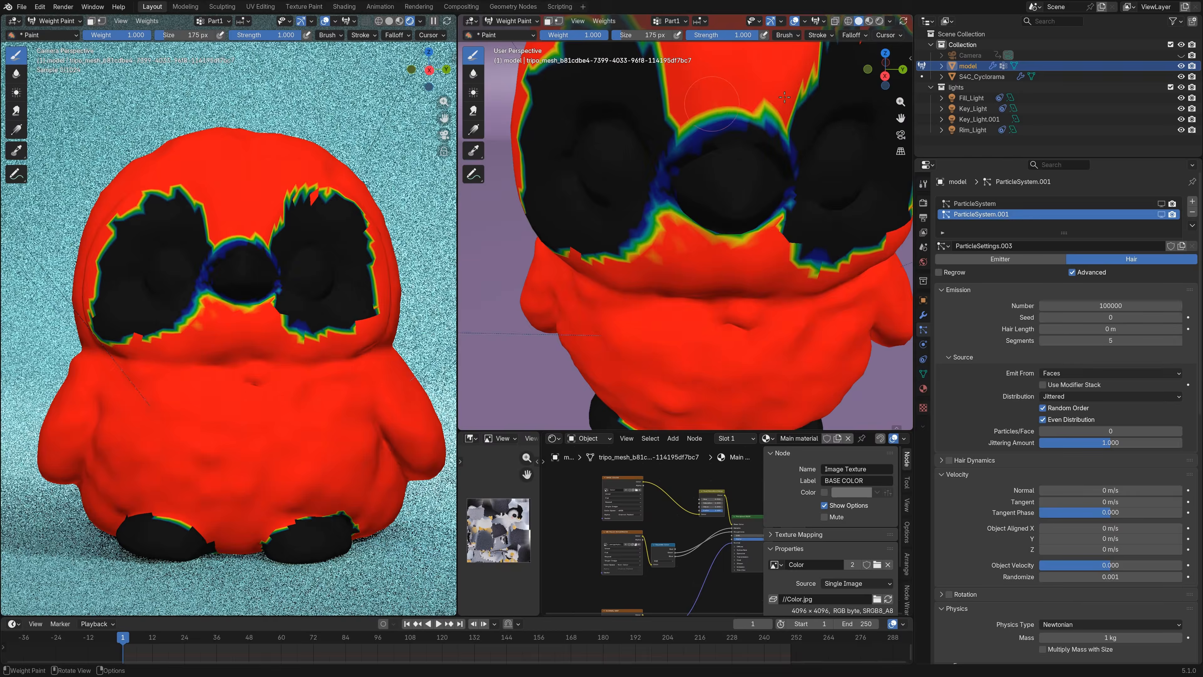
mouse_move(790, 109)
mouse_down()
mouse_move(754, 127)
mouse_move(786, 115)
mouse_up()
Step: Return the penguin model to Object Mode and redisplay both hair particle systems in the viewport
scroll(786, 115, down, 2)
middle_drag(687, 256, 672, 221)
click(514, 21)
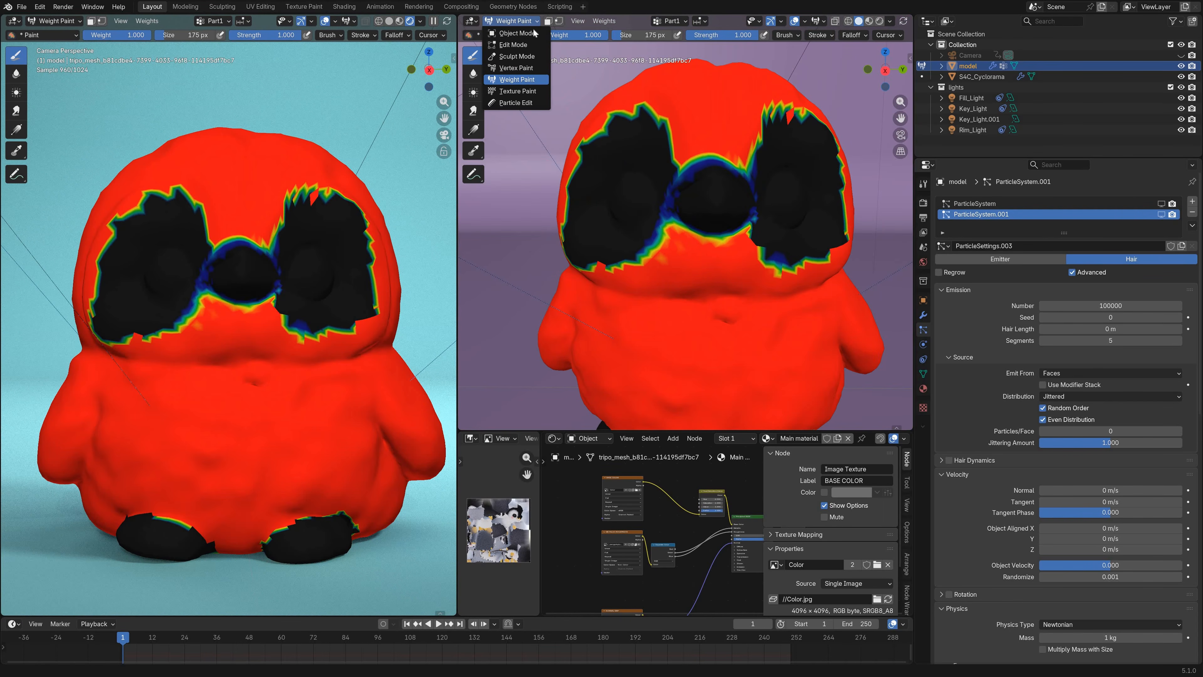
click(513, 34)
click(1162, 214)
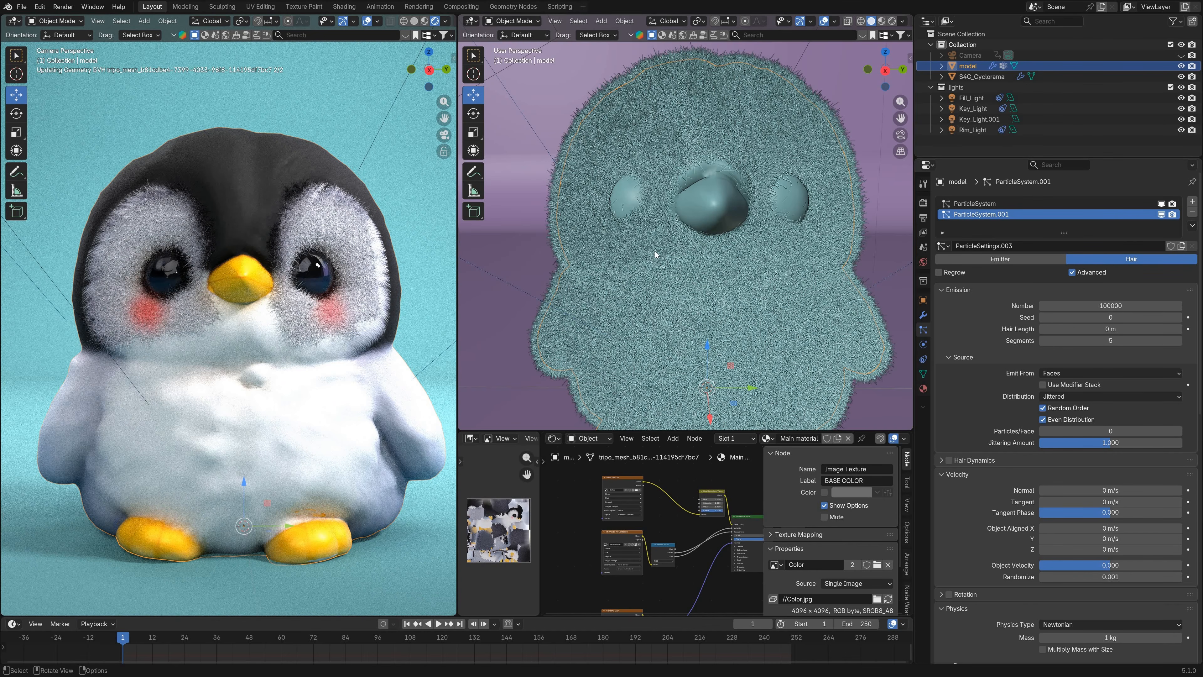
Step: Deselect all objects in the scene to check the penguin with both fur layers
scroll(795, 229, down, 5)
scroll(795, 229, down, 3)
key(alt+a)
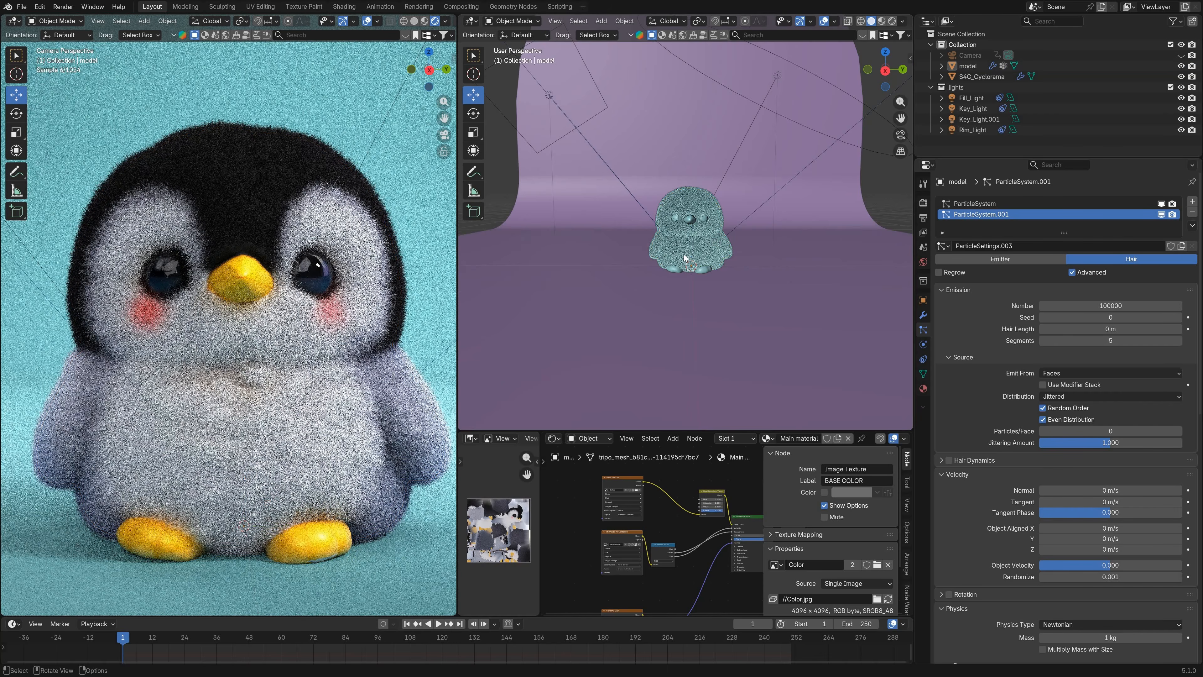
scroll(684, 255, up, 5)
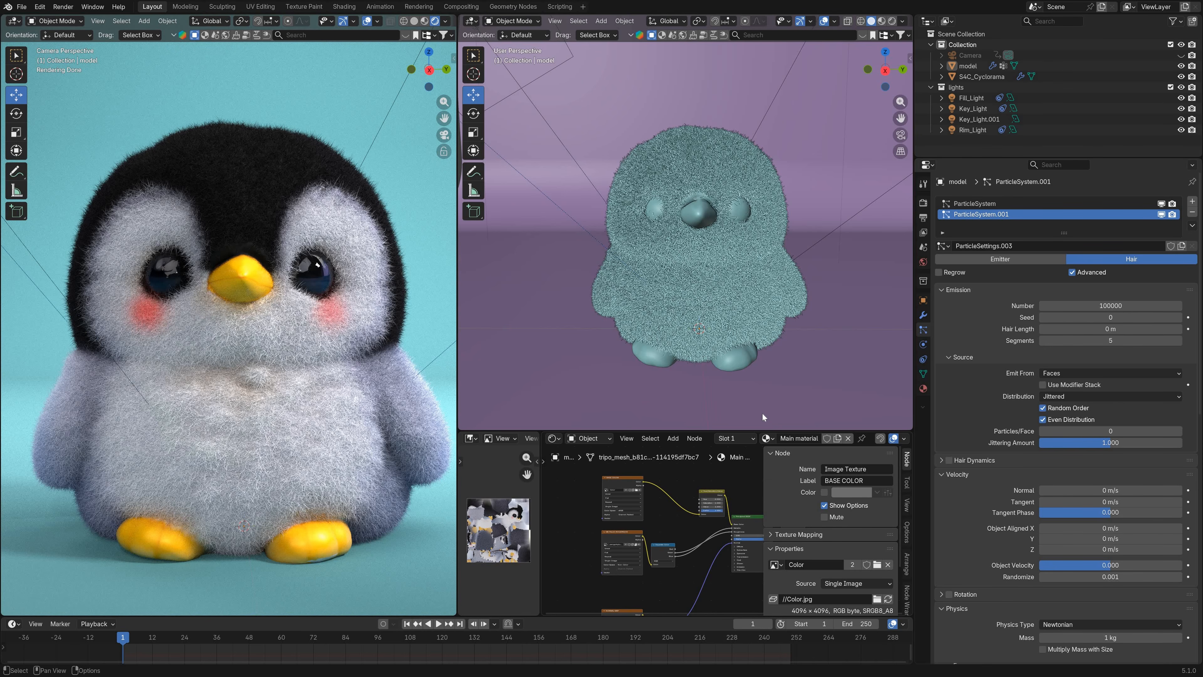
Step: Open the penguin's Main material properties and widen the image editor to examine its base color texture and BASE COLOR node
click(923, 389)
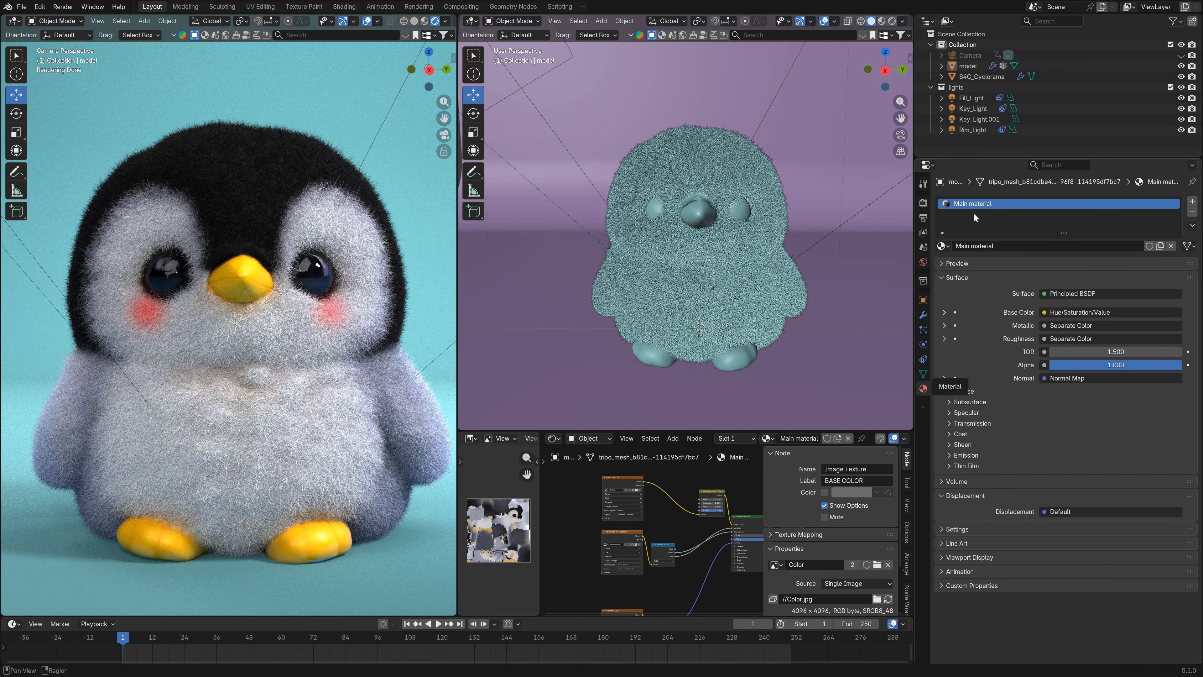
scroll(728, 521, up, 2)
scroll(511, 545, up, 6)
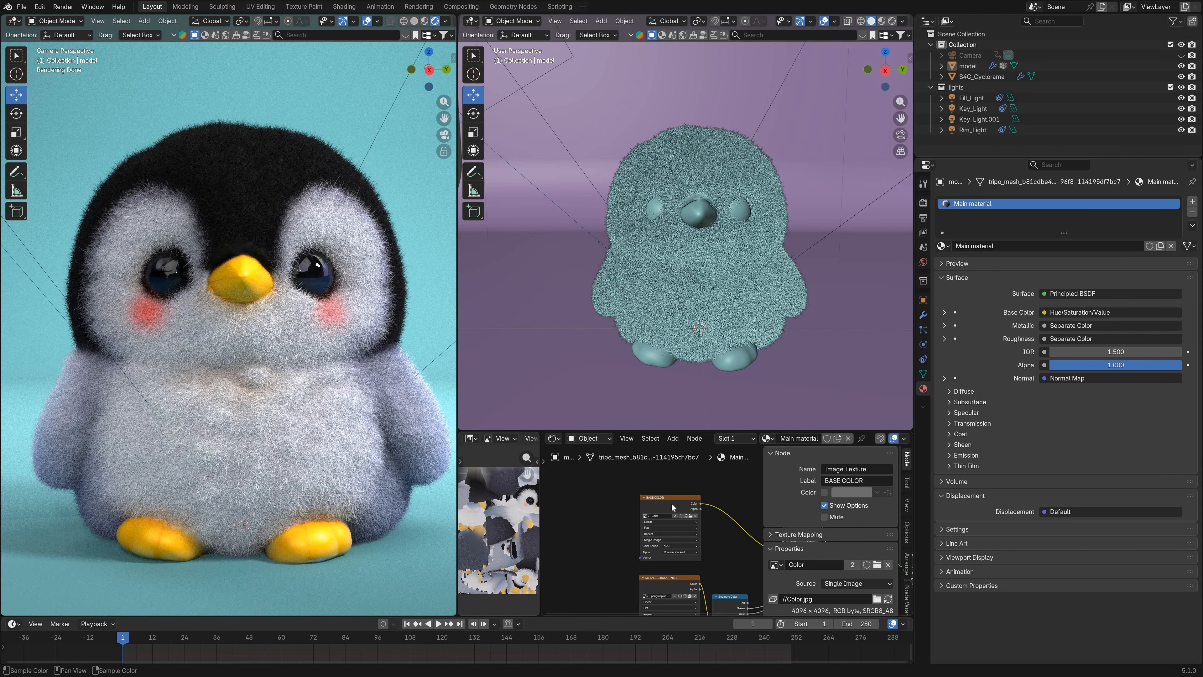
drag(541, 529, 622, 521)
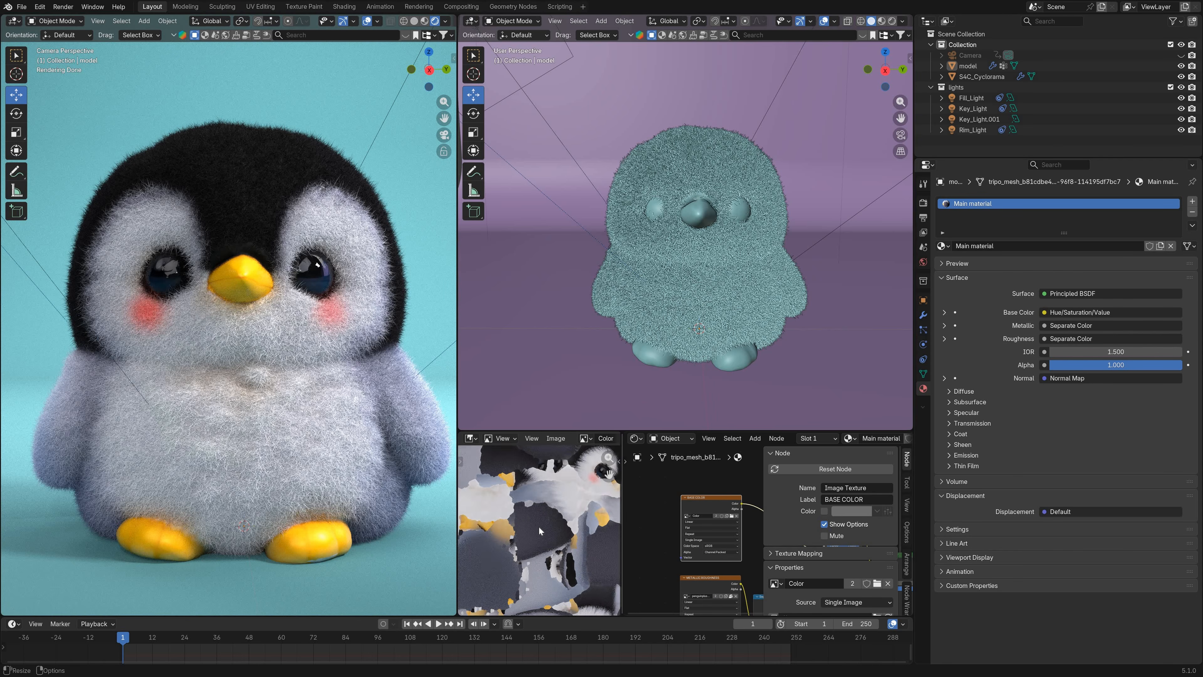
scroll(545, 506, down, 3)
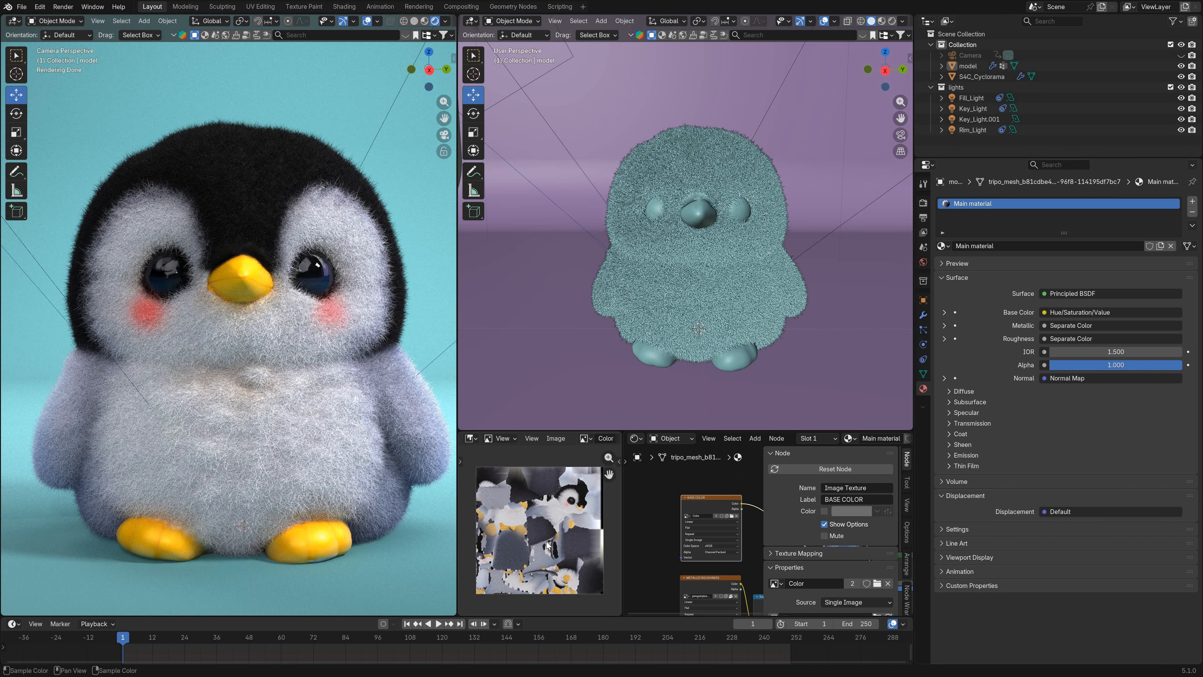
scroll(539, 512, up, 2)
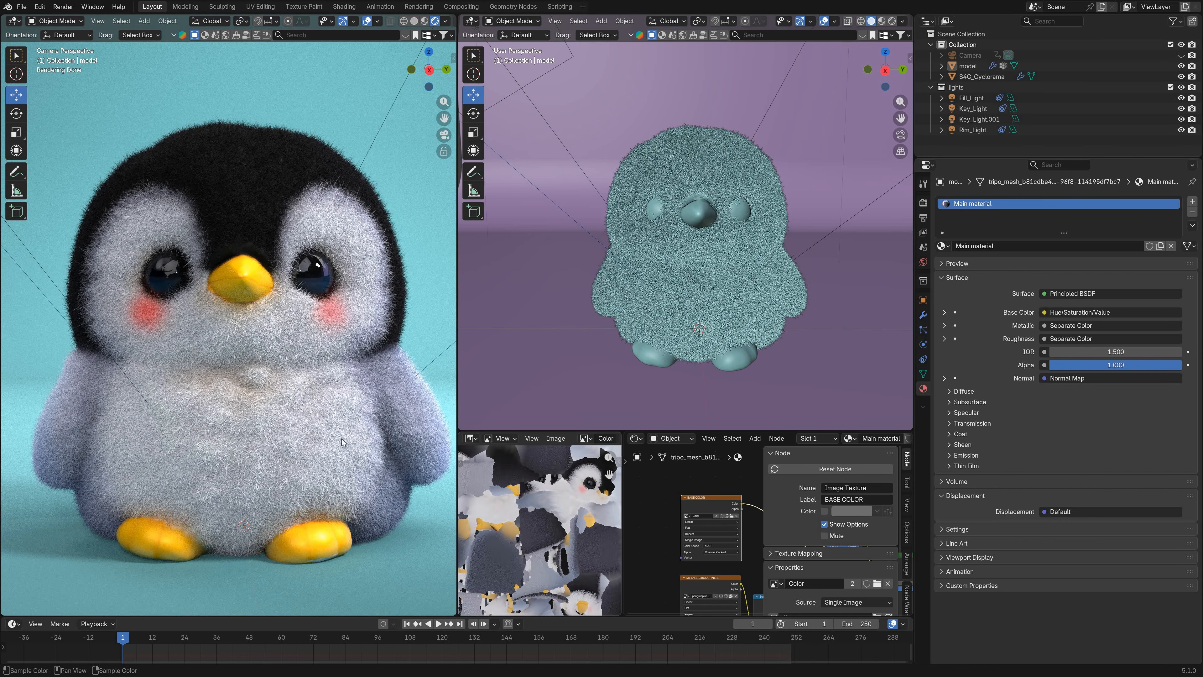
scroll(539, 511, down, 2)
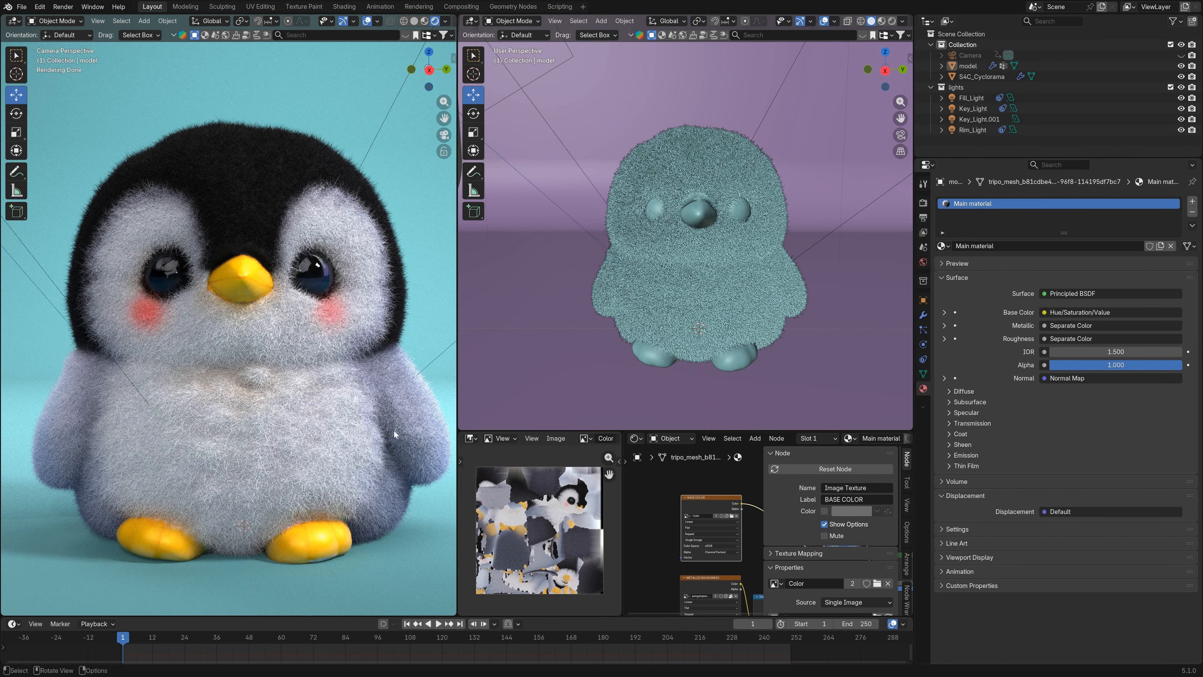
scroll(539, 526, down, 1)
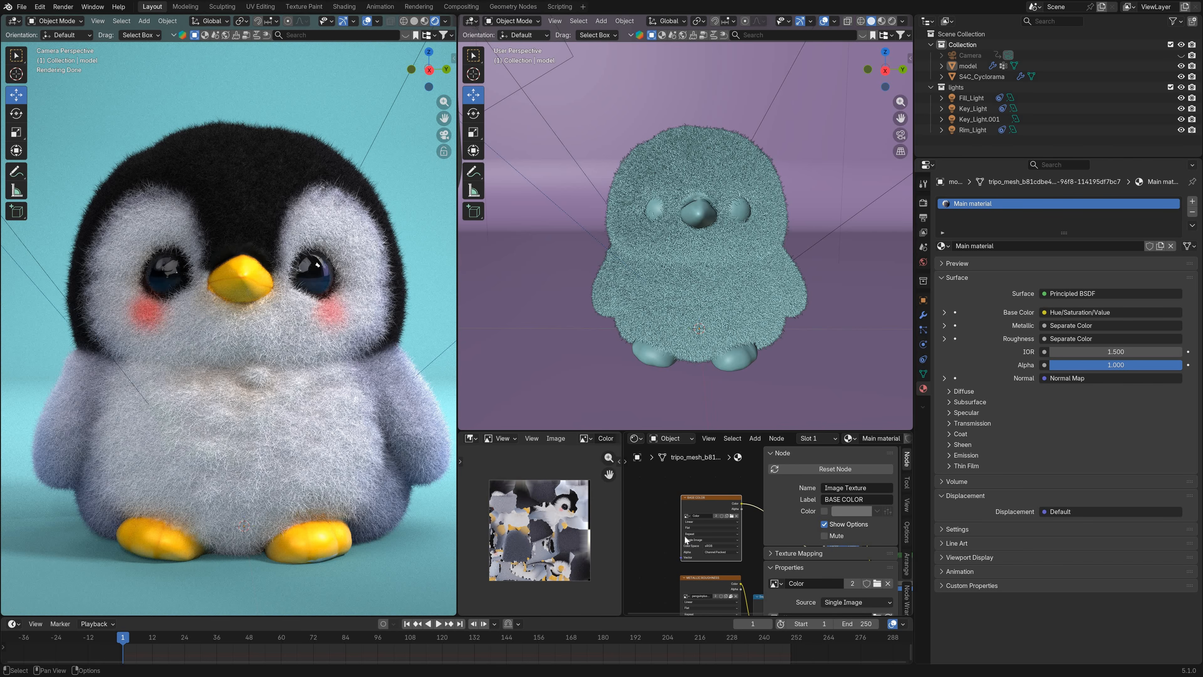
Step: Switch to Photoshop and hide the Hue/Saturation 1 and Hue/Saturation 2 layers to examine the penguin's original color texture
scroll(485, 521, up, 1)
middle_drag(686, 510, 656, 510)
click(555, 438)
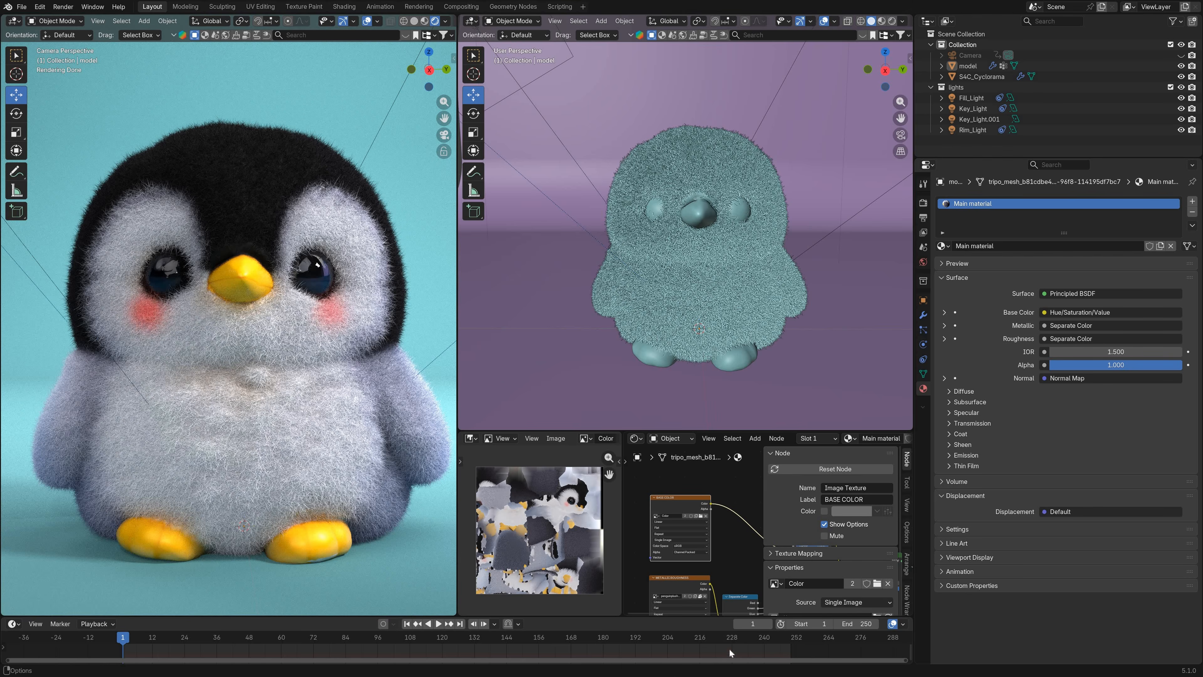
key(super)
click(747, 663)
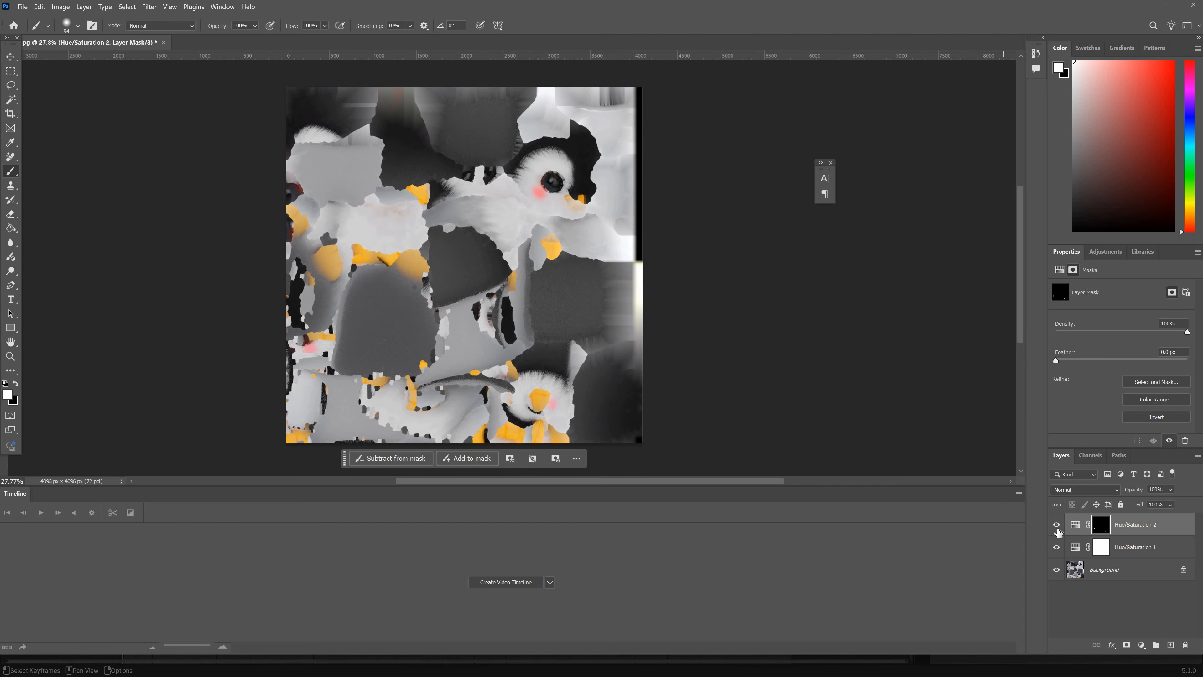
click(1056, 551)
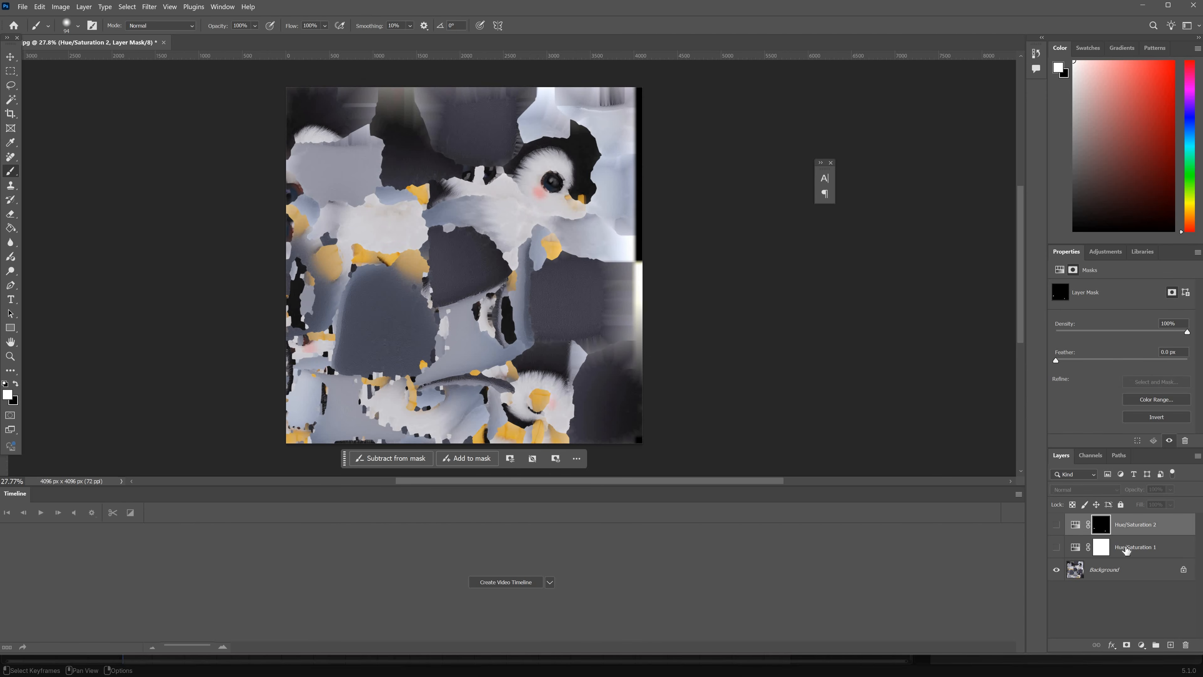
Step: Show the Hue/Saturation 1 layer again and set the saturation of its blues to -90
click(1067, 549)
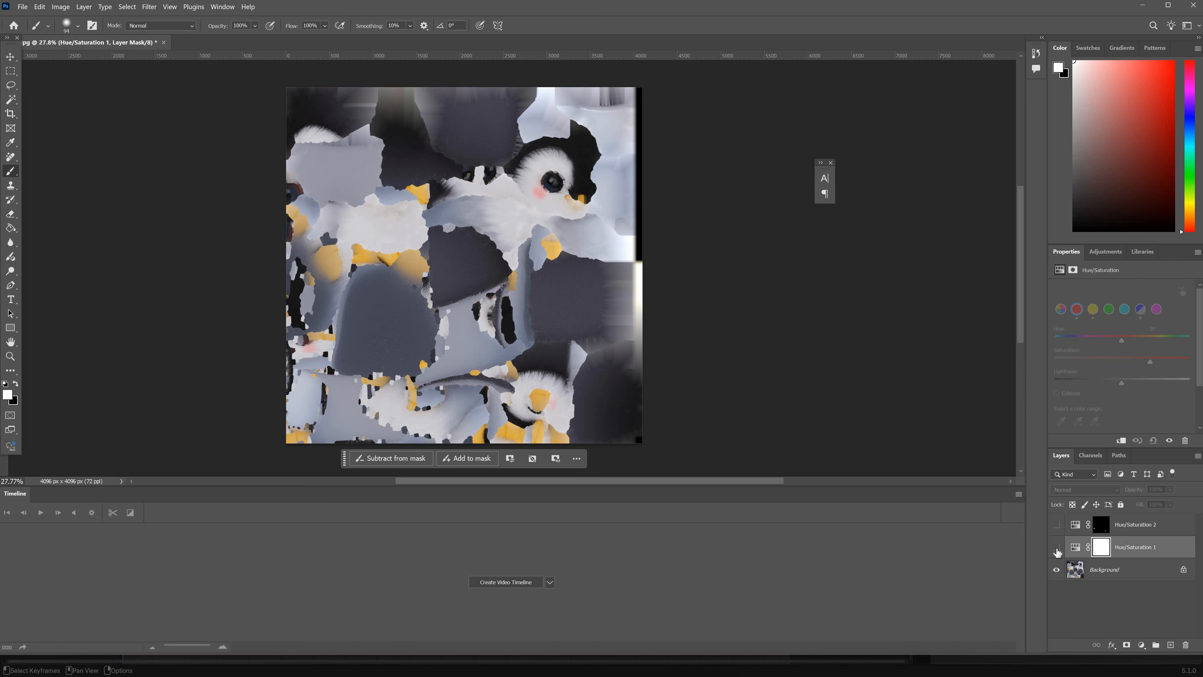
click(1056, 547)
click(1059, 331)
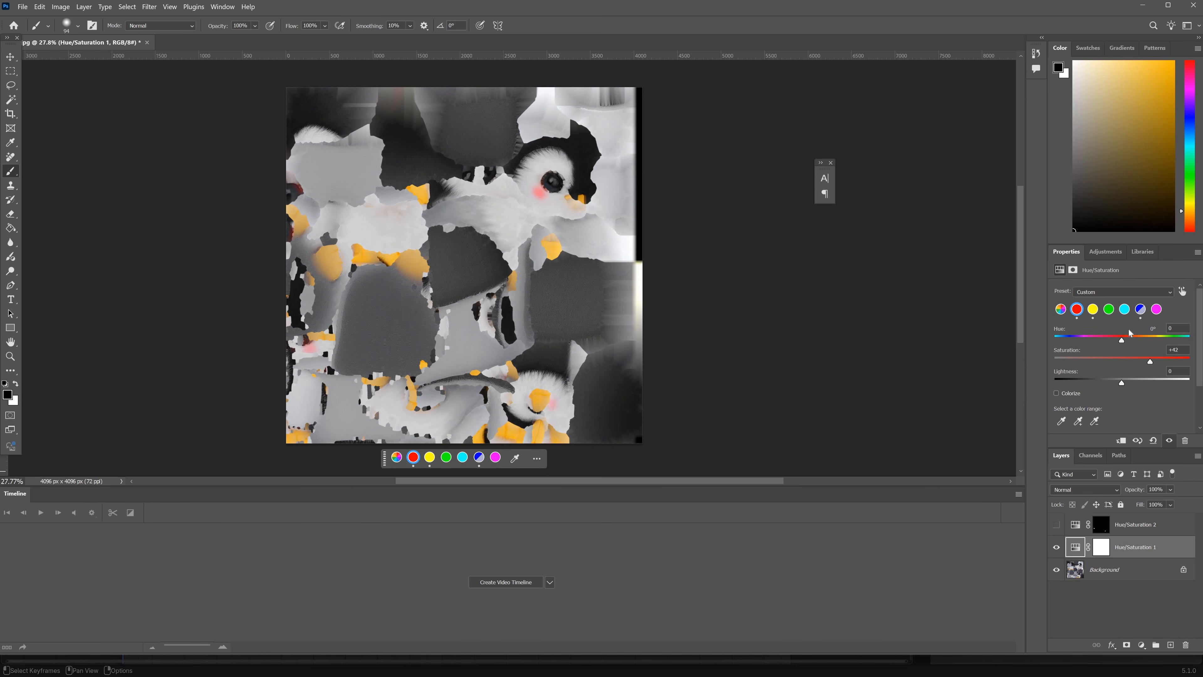
click(1142, 312)
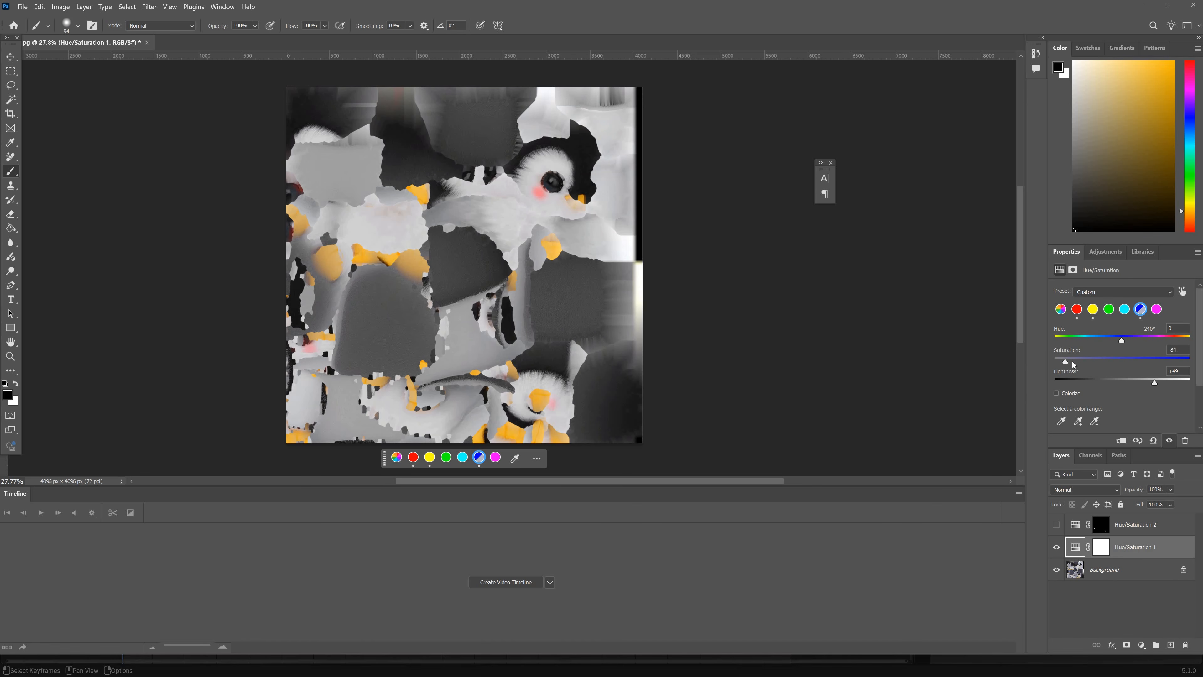
click(1061, 362)
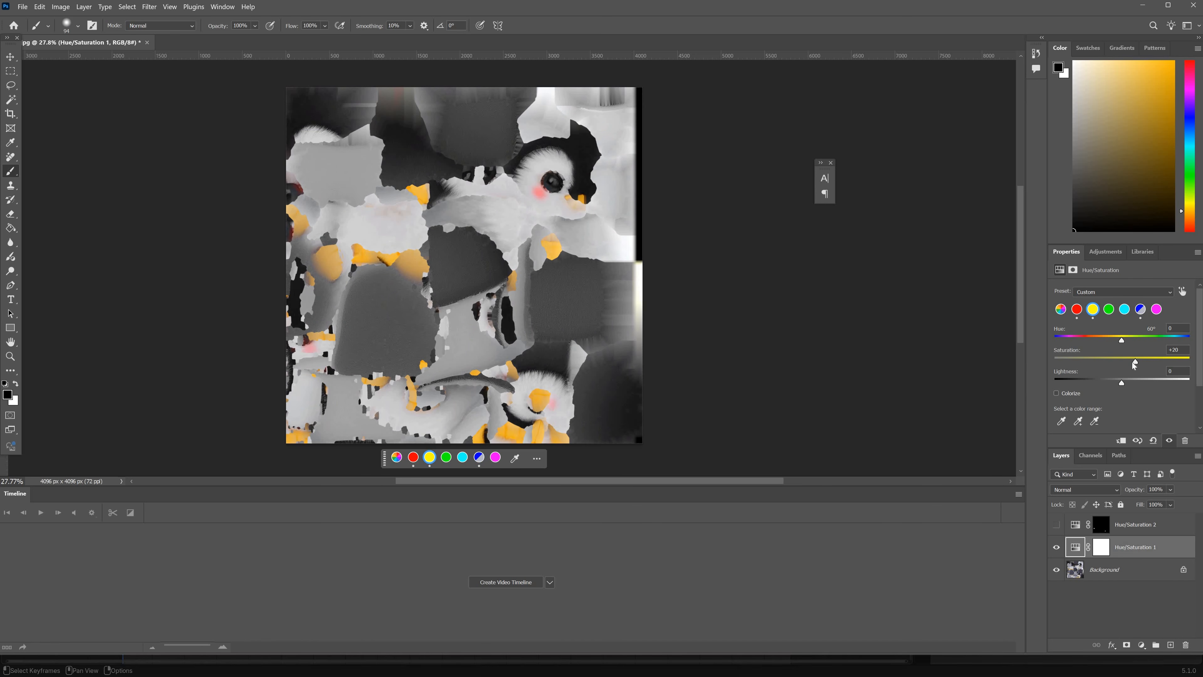
Step: Fine-tune the saturation of the yellows and reds in the Hue/Saturation 1 adjustment
drag(1133, 360, 1125, 361)
click(1076, 309)
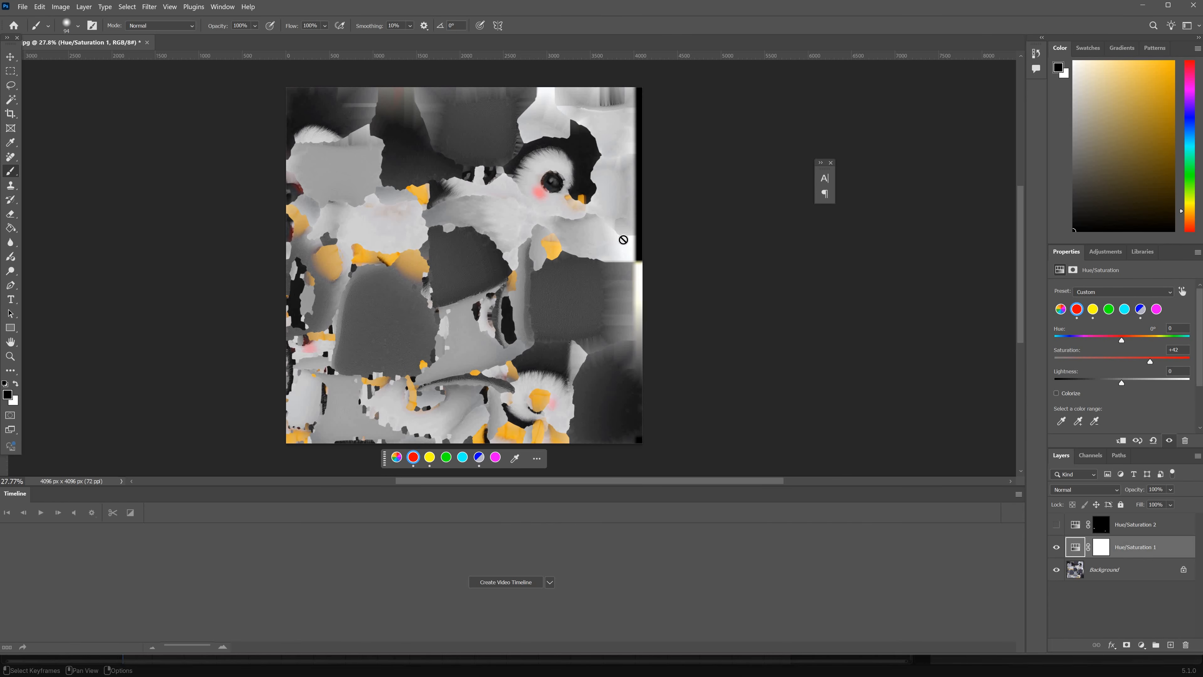
alt+scroll(549, 181, up, 1)
alt+scroll(548, 202, down, 5)
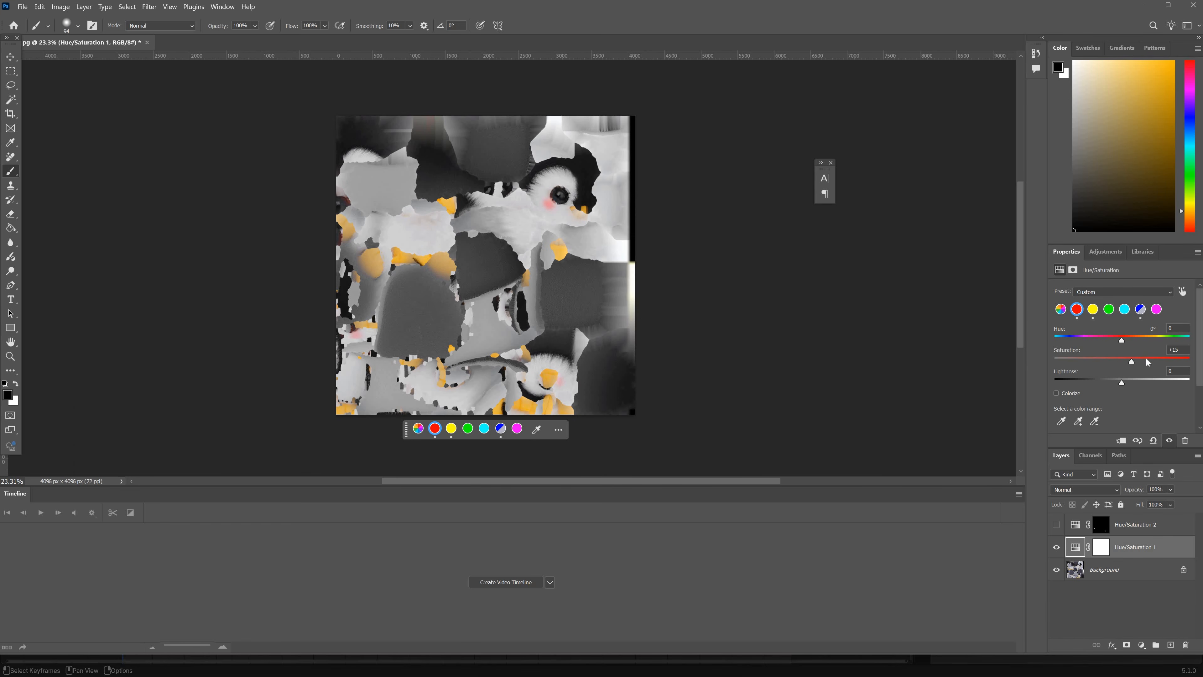
drag(1143, 363, 1148, 363)
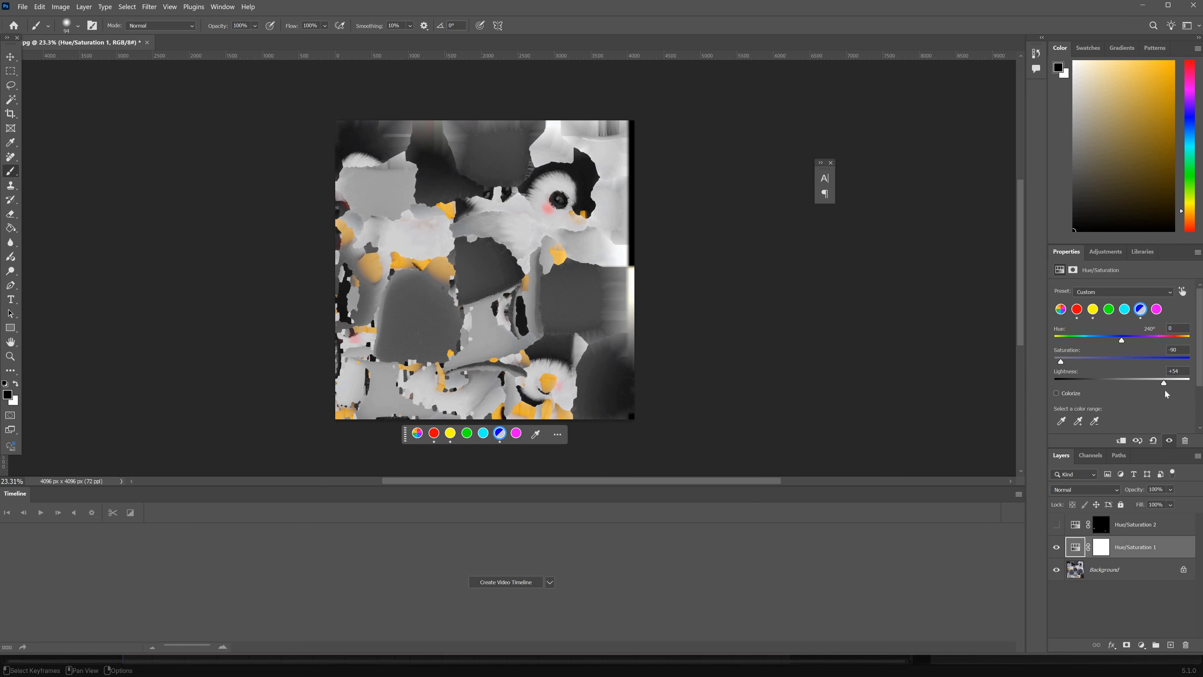
Step: Set the lightness of the blues in Hue/Saturation 1 to +64, check the texture and switch back to Blender
click(1078, 421)
alt+scroll(440, 229, up, 4)
alt+scroll(457, 321, down, 3)
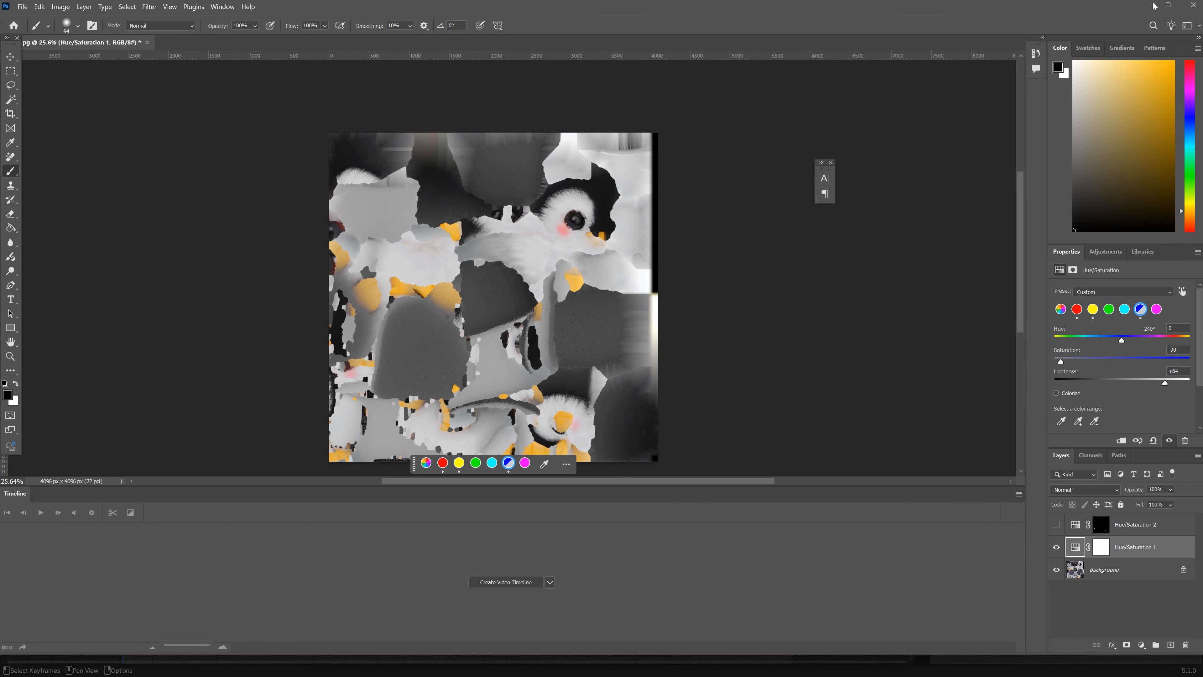
click(1141, 5)
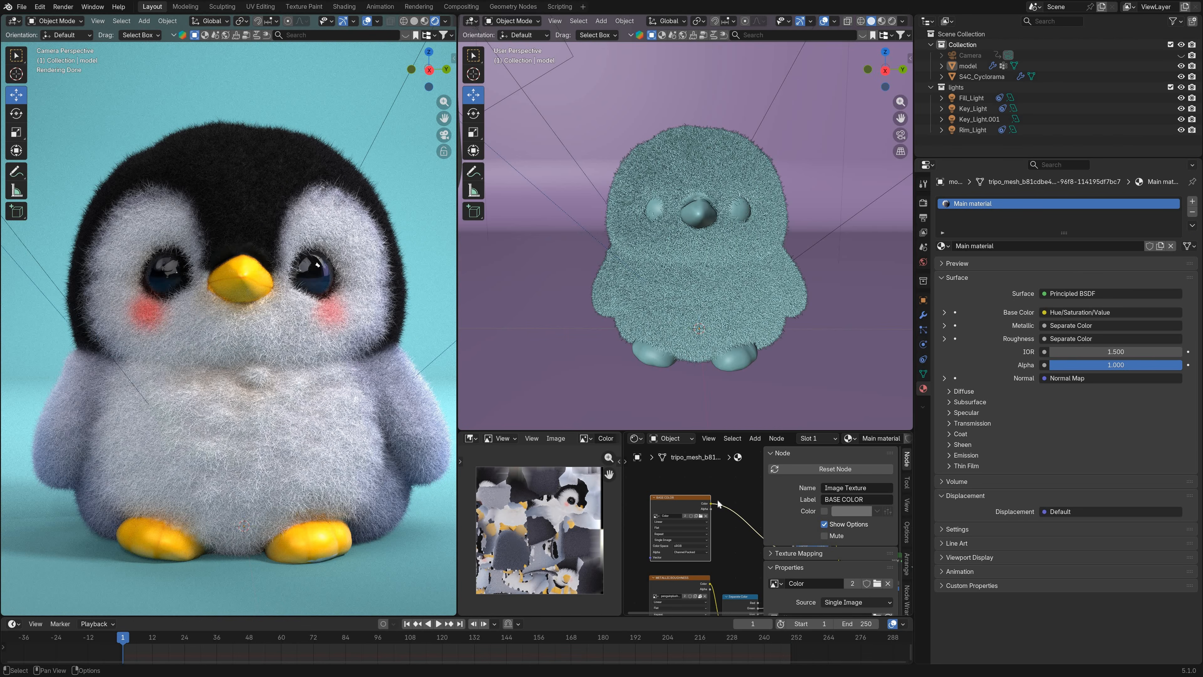
Step: Add a second material slot with a new material to the penguin and paste the copied Main material into it
scroll(686, 545, down, 3)
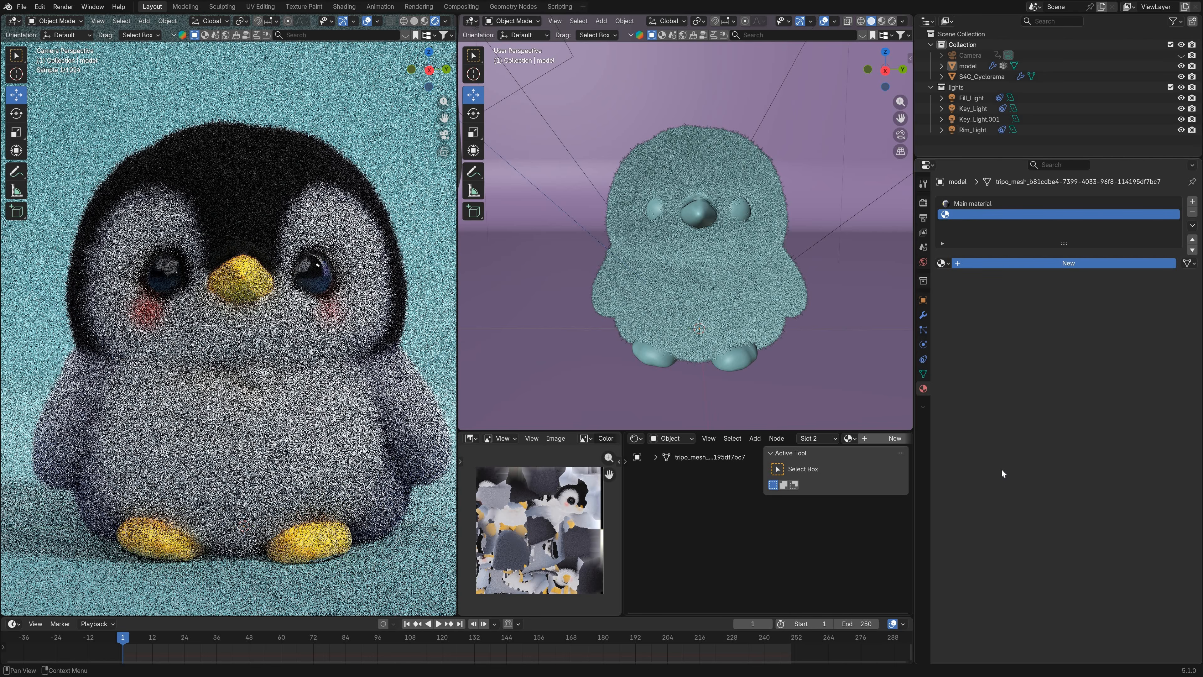
click(969, 264)
click(970, 203)
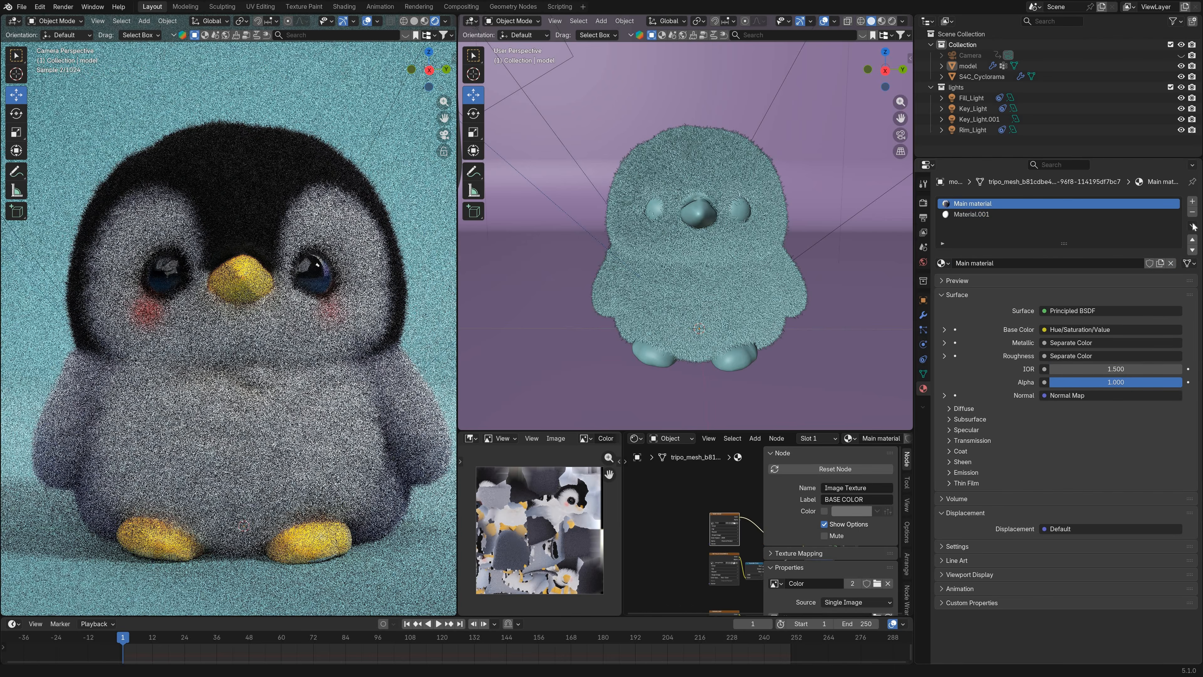
click(1192, 226)
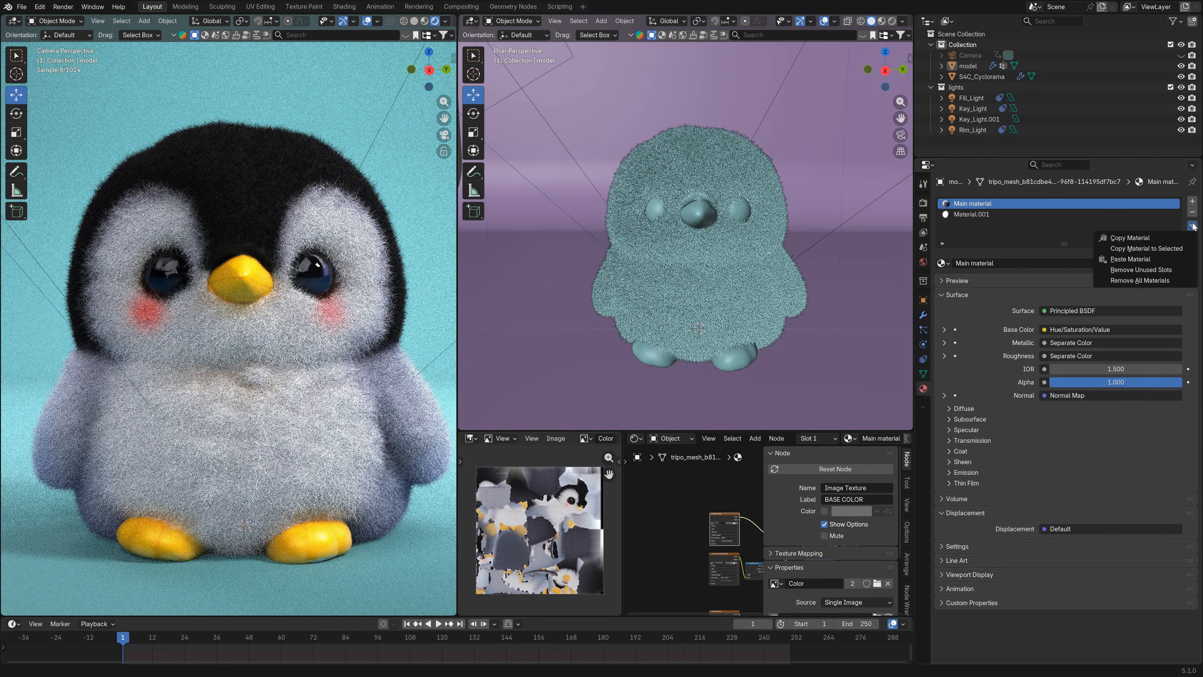
click(1129, 237)
click(983, 215)
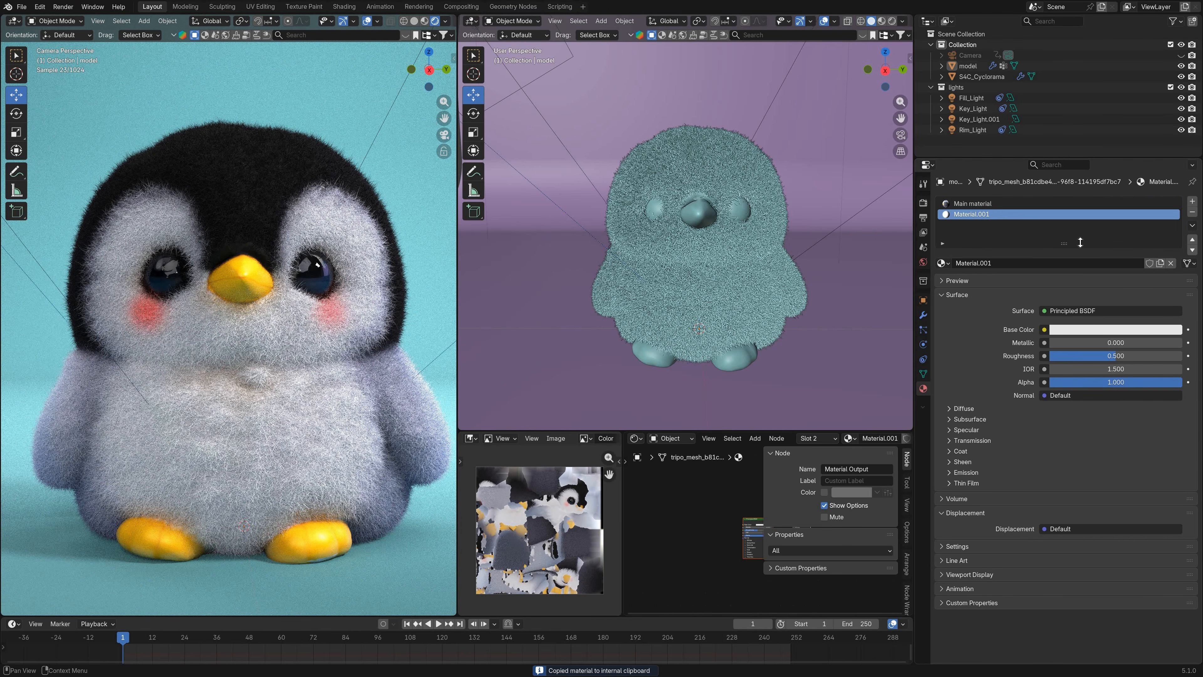
click(1191, 225)
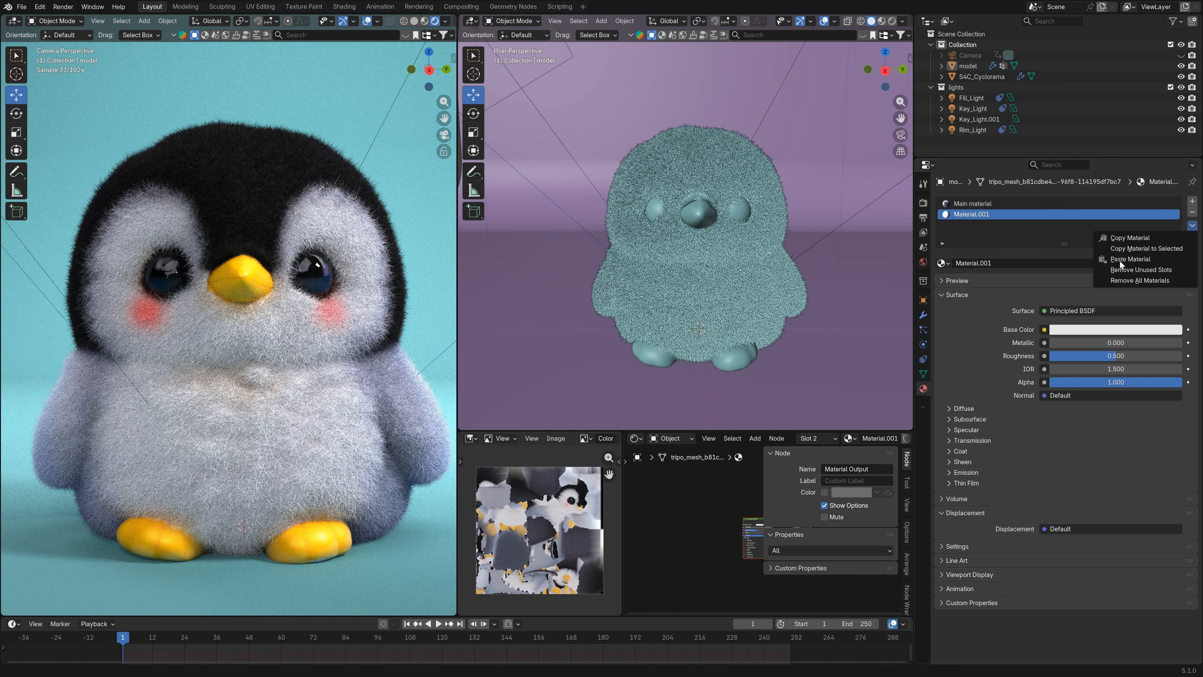
click(1130, 259)
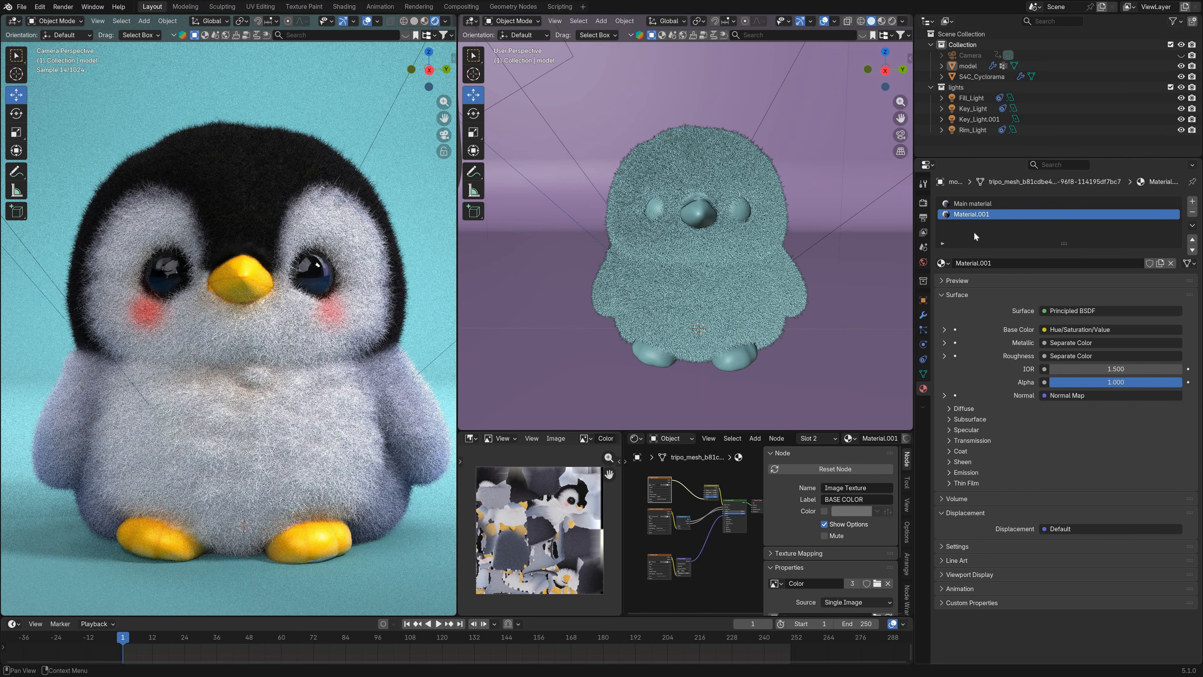
Step: Rename the pasted material Material.001 as Hair
double_click(984, 216)
text(Ha)
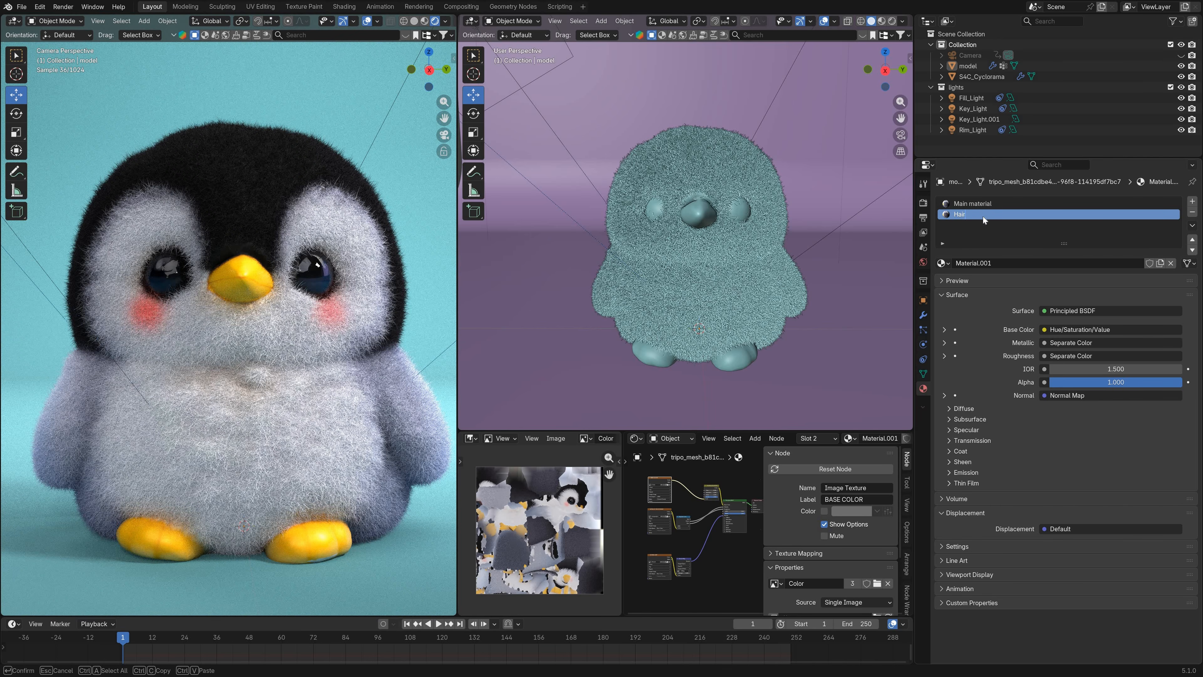
text(ir)
key(Return)
Step: Widen the shader editor and bring Color-1.png from the S2 folder in File Explorer into the Hair material as an image texture node
drag(527, 495, 528, 494)
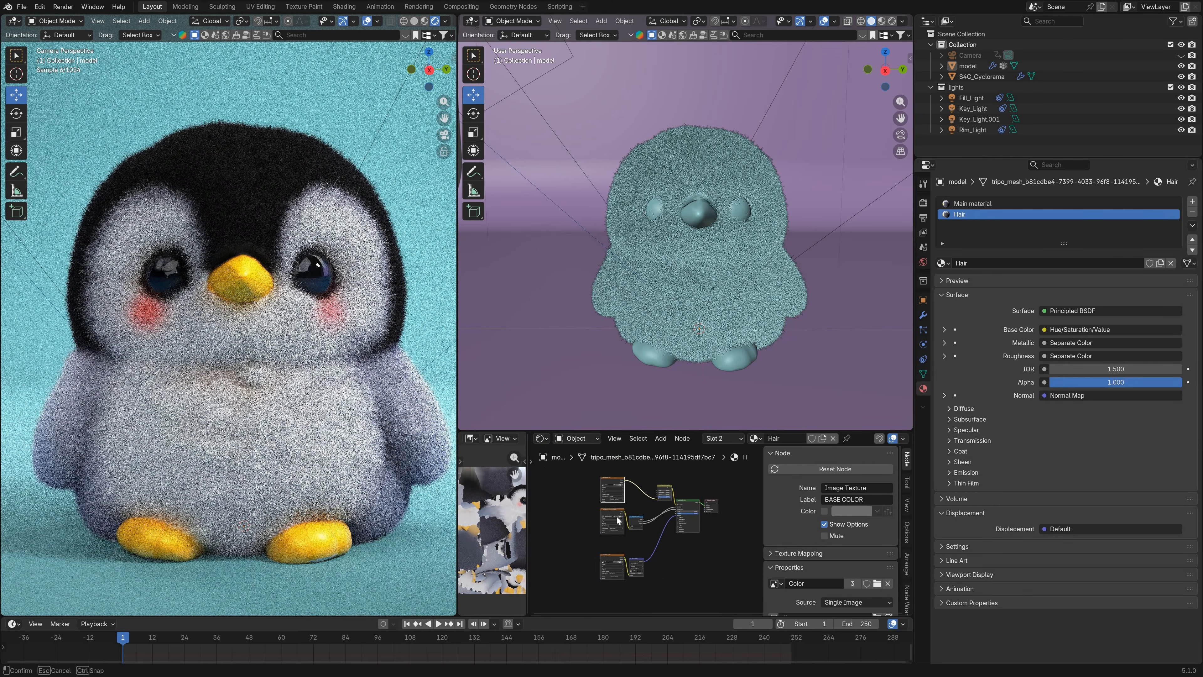
scroll(648, 544, up, 5)
middle_drag(665, 606, 704, 611)
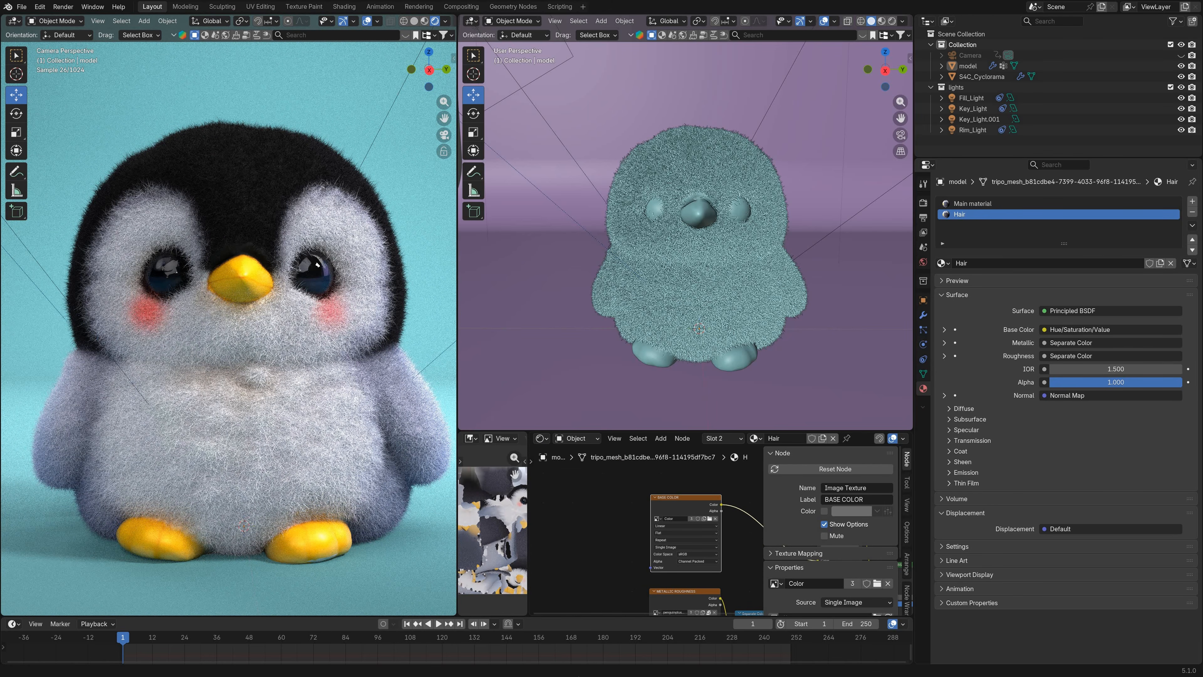
key(super)
click(699, 664)
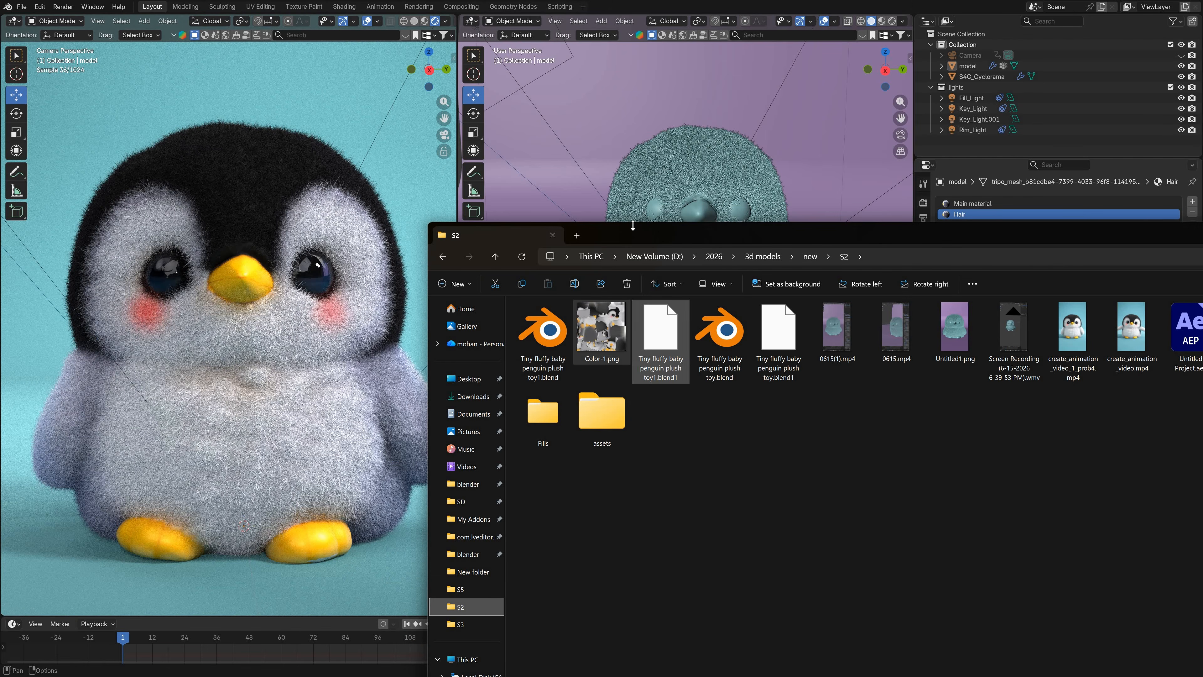
drag(718, 235, 969, 285)
drag(843, 381, 590, 526)
scroll(590, 526, up, 3)
scroll(646, 520, down, 2)
middle_drag(646, 520, 636, 492)
click(617, 527)
scroll(494, 530, up, 5)
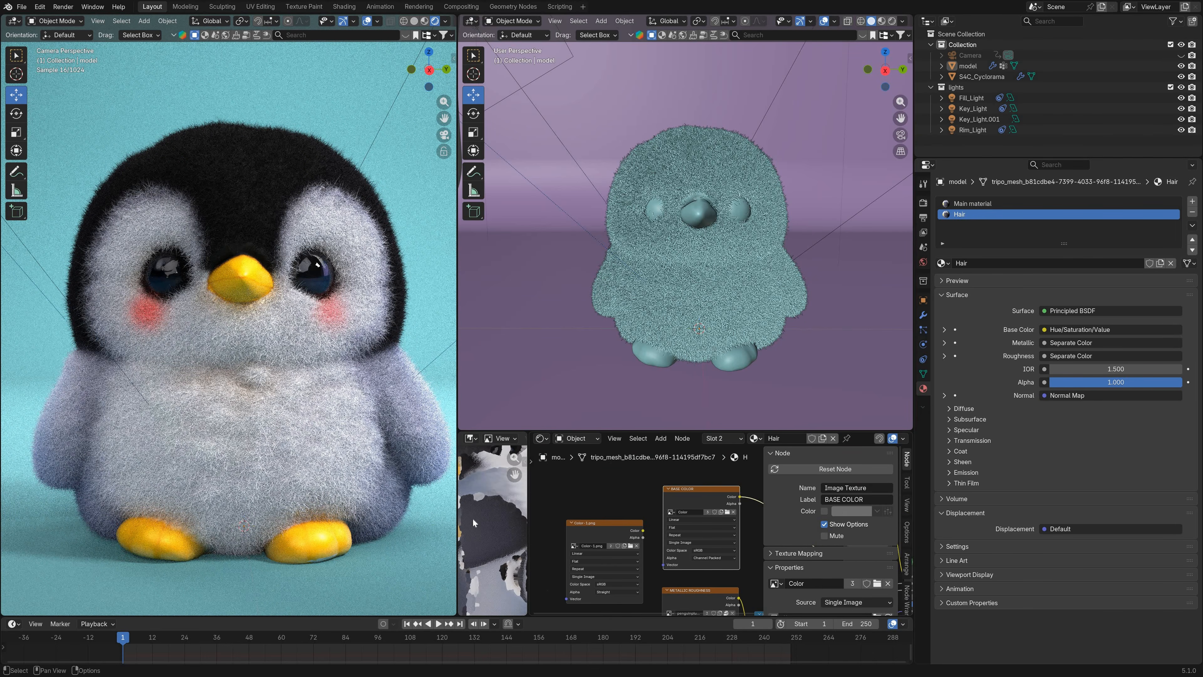
Step: Delete Hair's BASE COLOR node, link the Color-1.png color output to the Hue/Saturation/Value color input, and move the texture node into its place
click(678, 498)
scroll(620, 504, down, 4)
middle_drag(663, 503, 604, 493)
scroll(604, 493, down, 3)
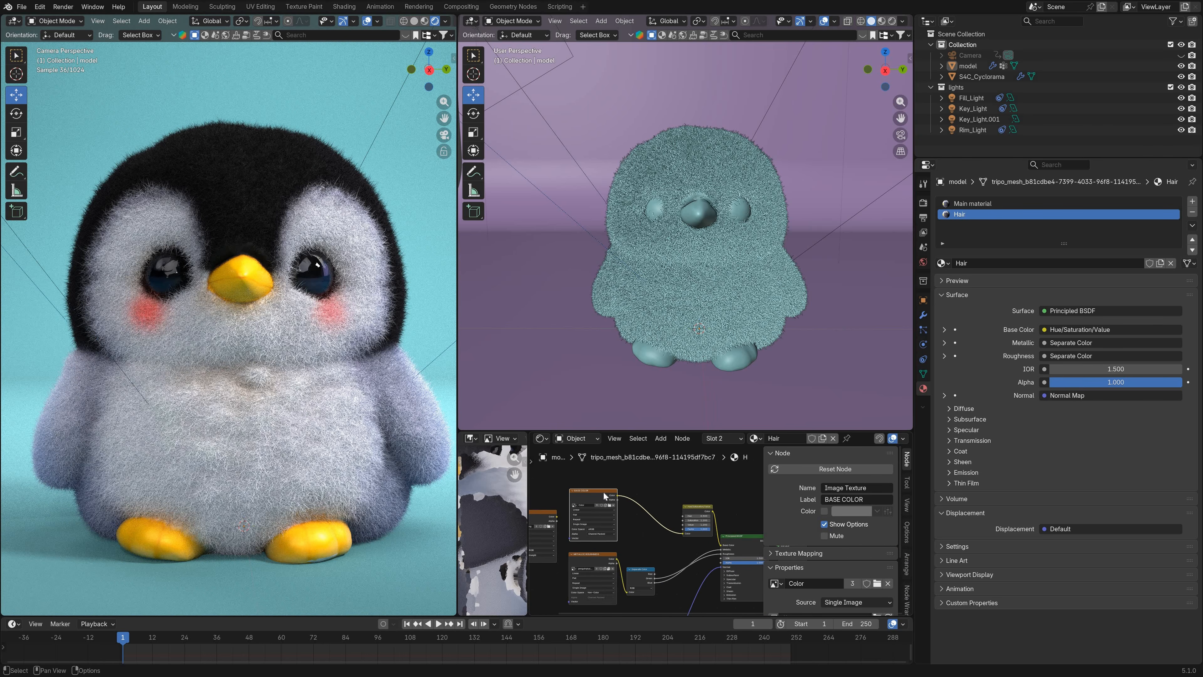
key(x)
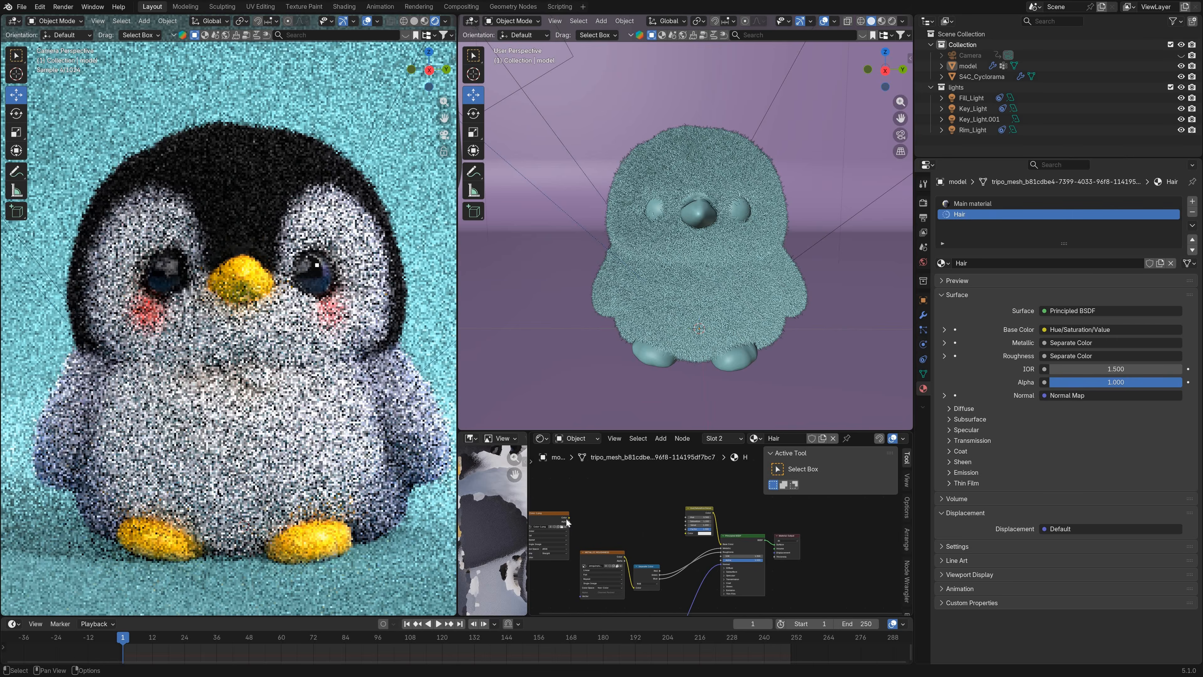
drag(568, 517, 686, 533)
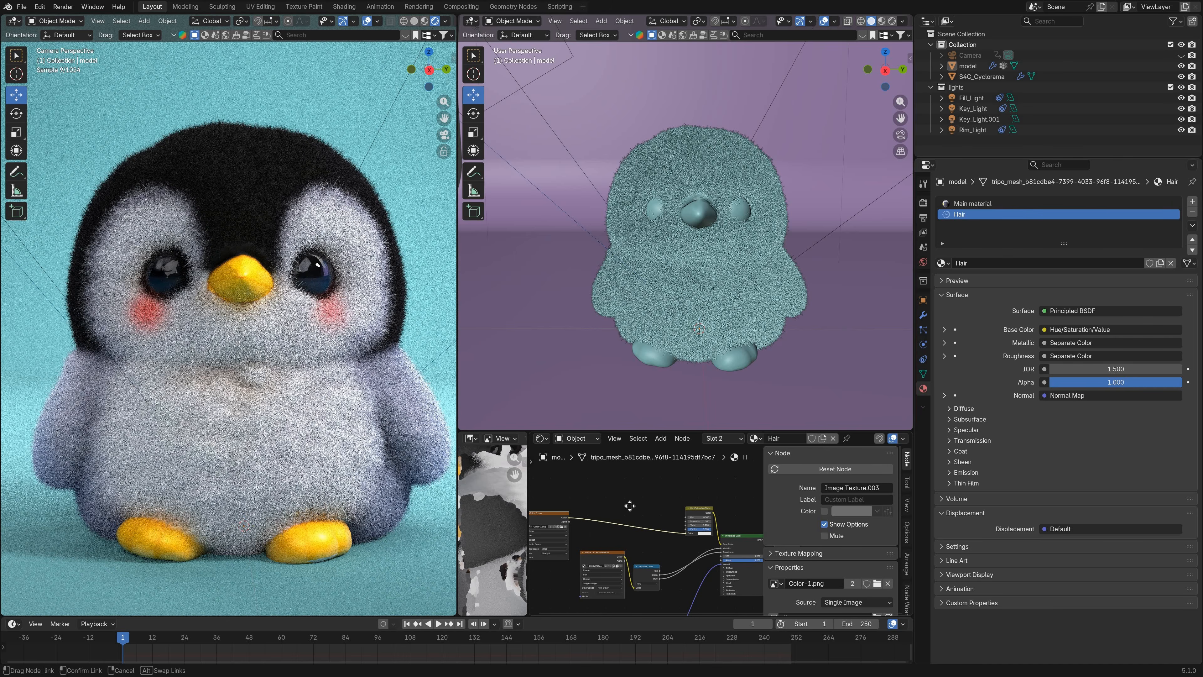
drag(546, 520, 618, 502)
scroll(618, 503, up, 5)
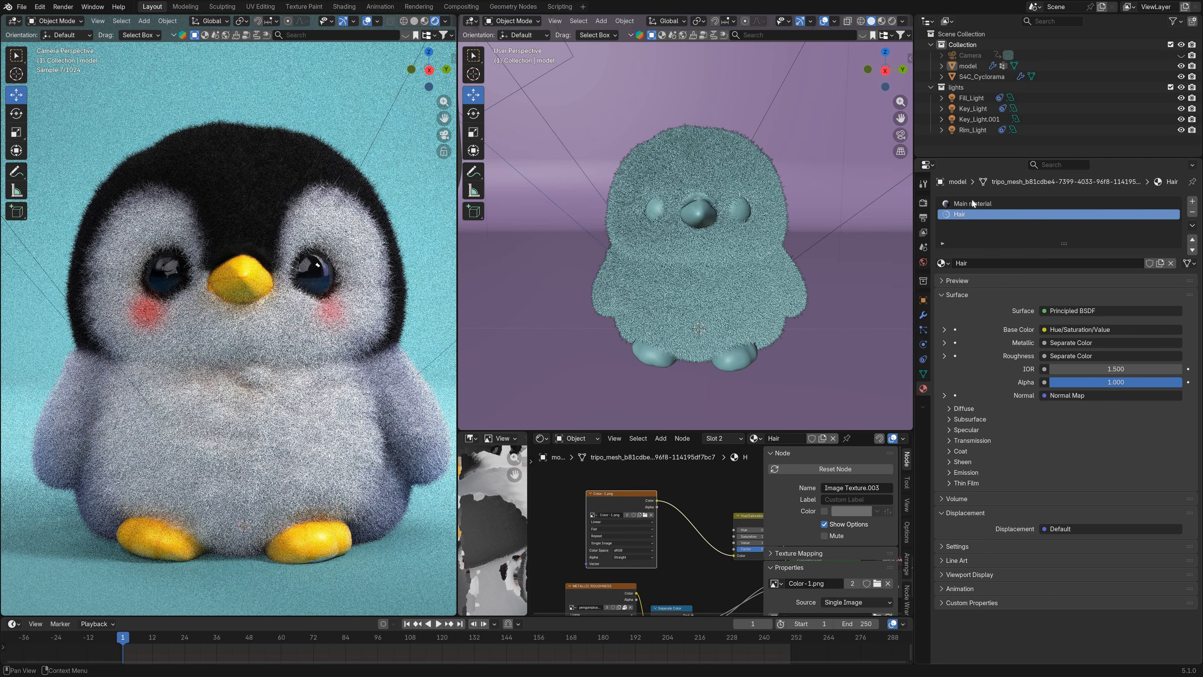
Step: Compare the base color textures of the Main and Hair materials and examine Hair's Hue/Saturation/Value node
click(975, 204)
click(961, 214)
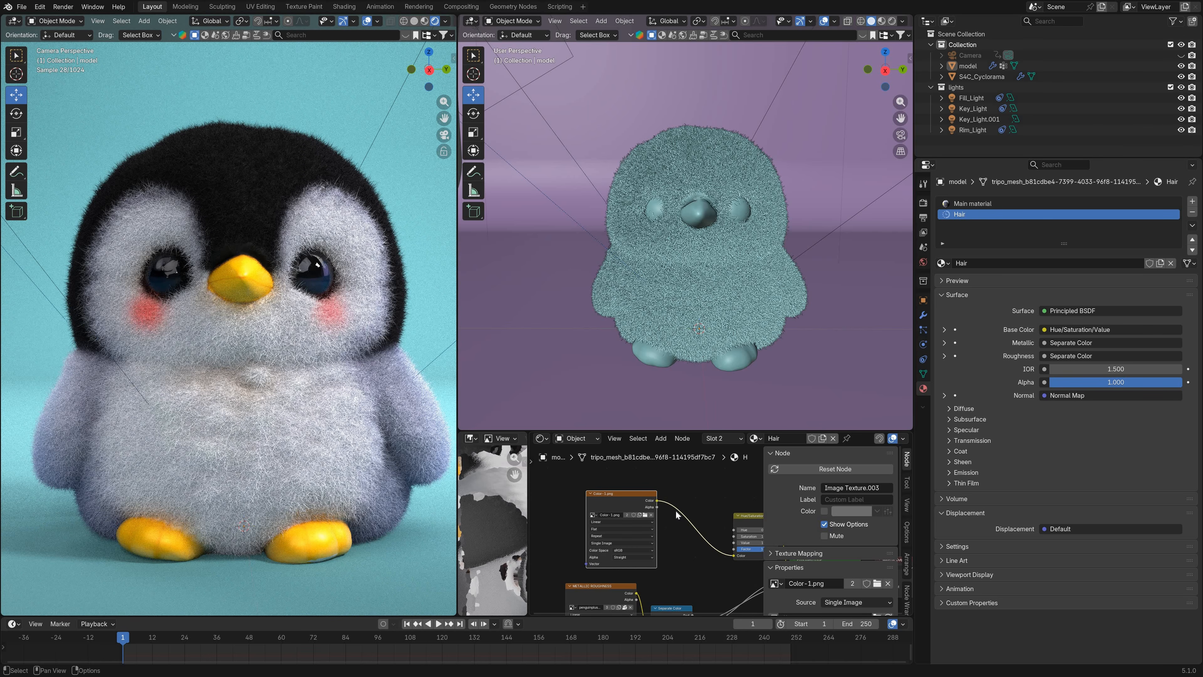
click(974, 203)
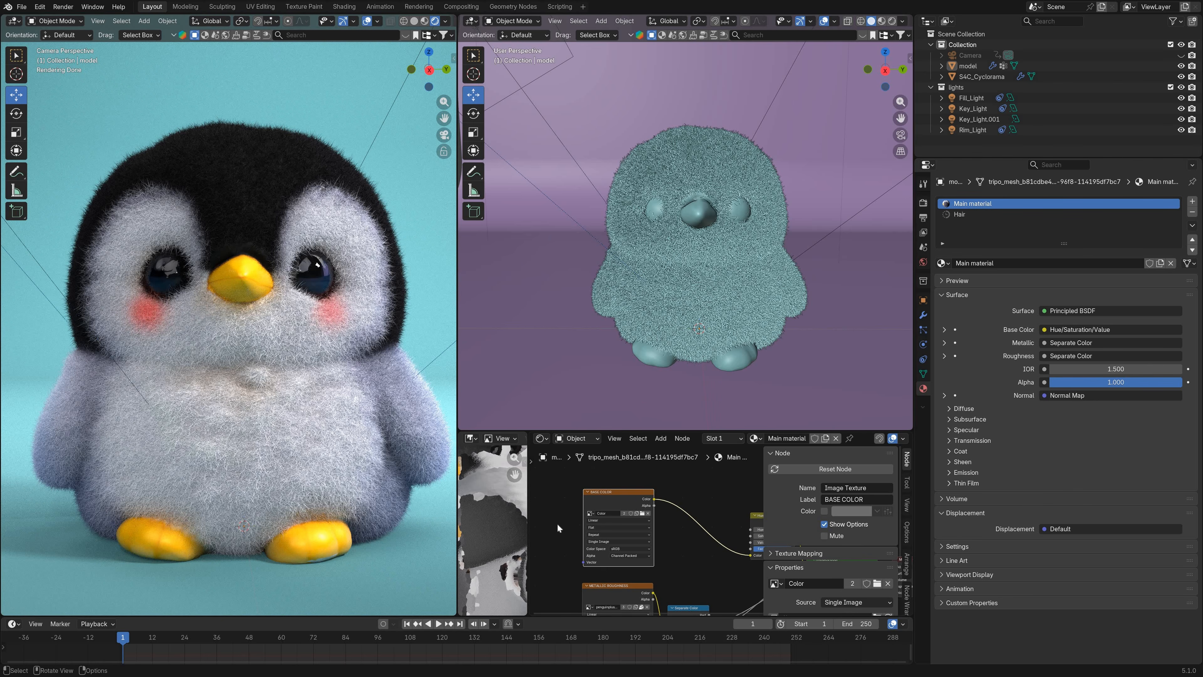
scroll(666, 532, down, 3)
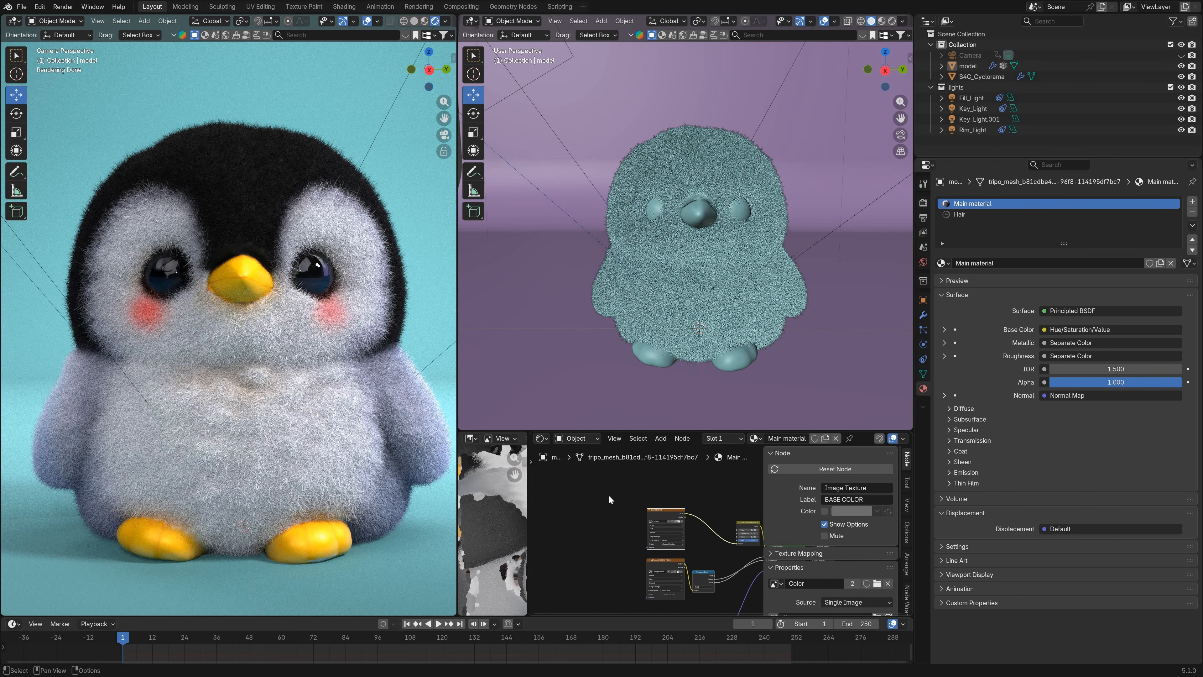
scroll(609, 499, up, 2)
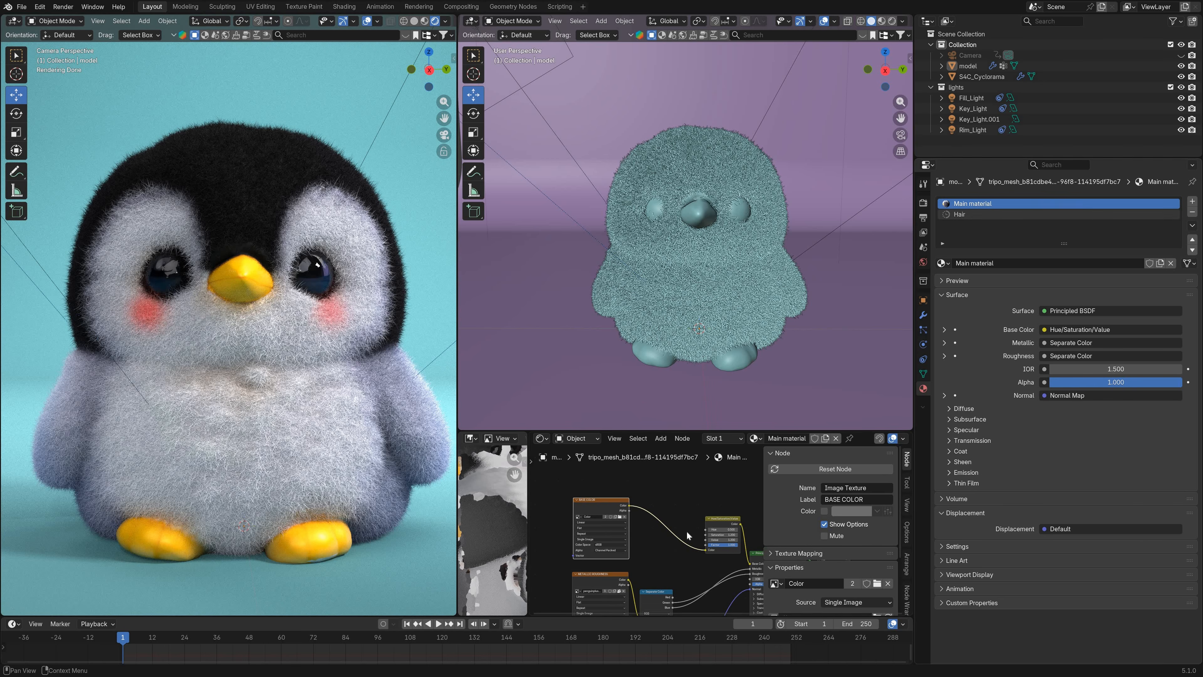
click(961, 214)
click(635, 521)
scroll(644, 530, up, 5)
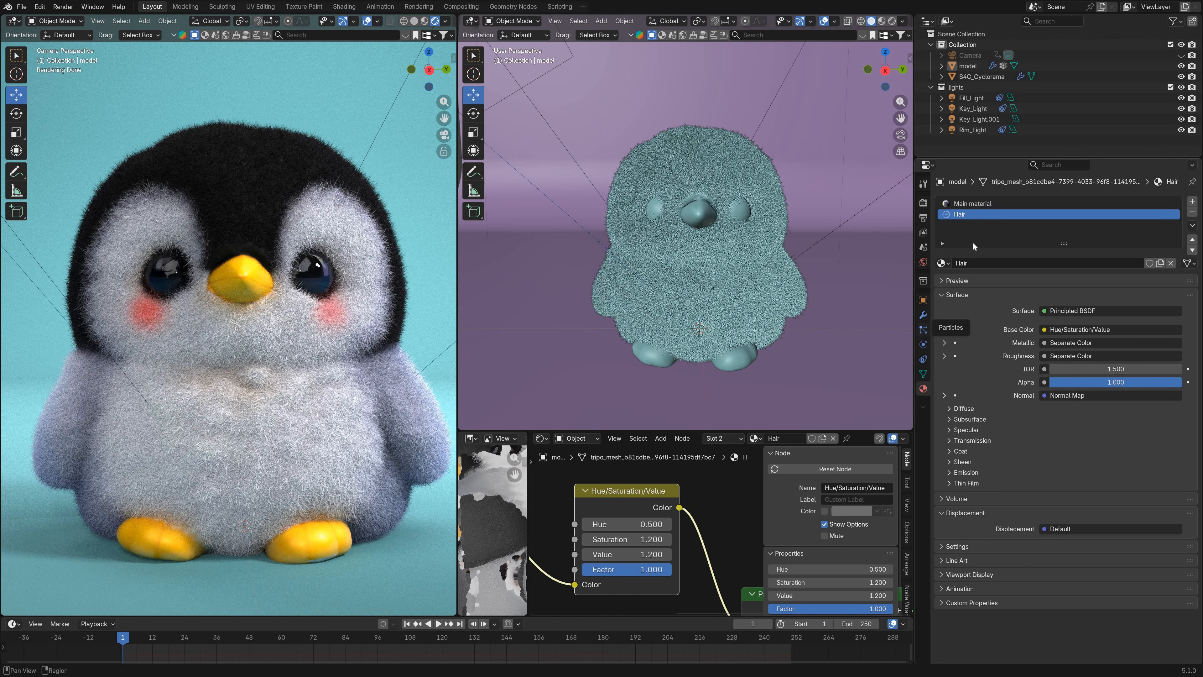
Step: Set the render material of the particle system ParticleSystem.001 to Hair
click(922, 329)
scroll(1010, 455, down, 2)
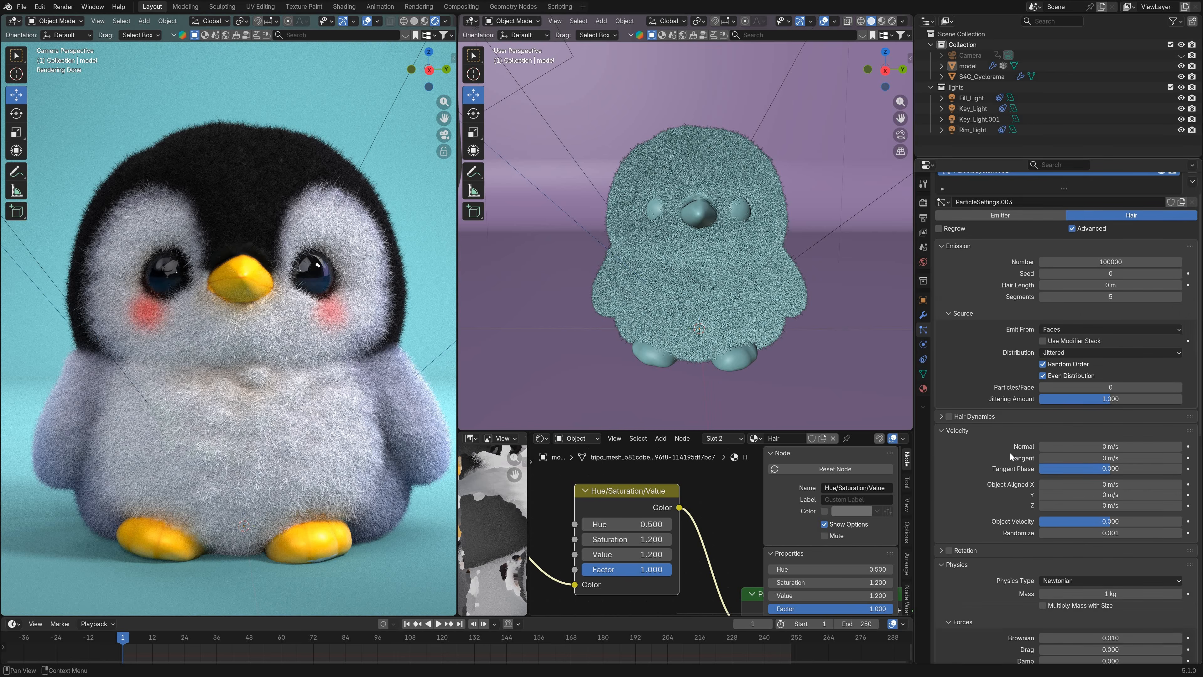
scroll(997, 465, up, 2)
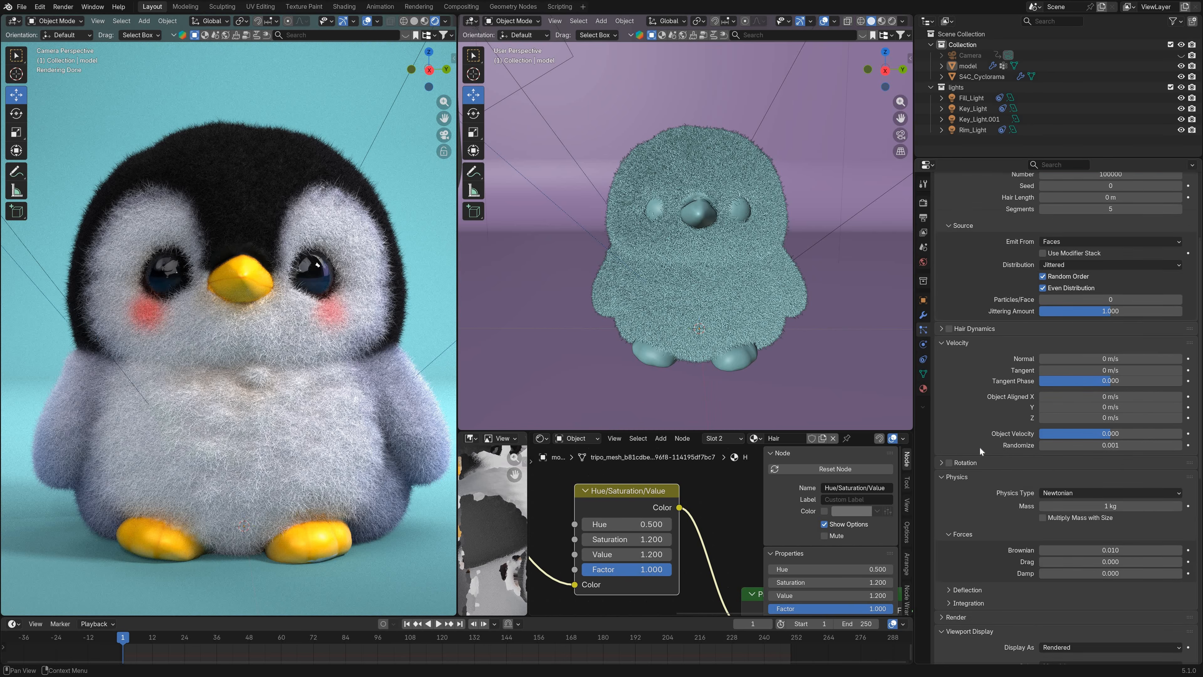
scroll(958, 569, down, 14)
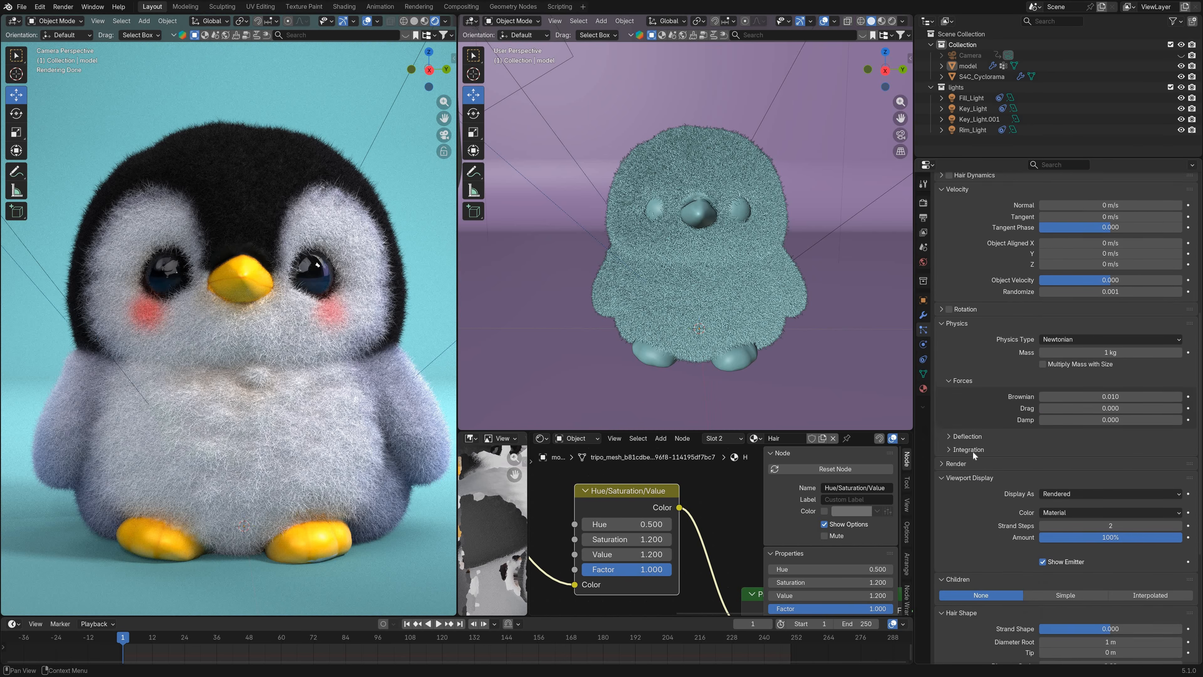
click(945, 441)
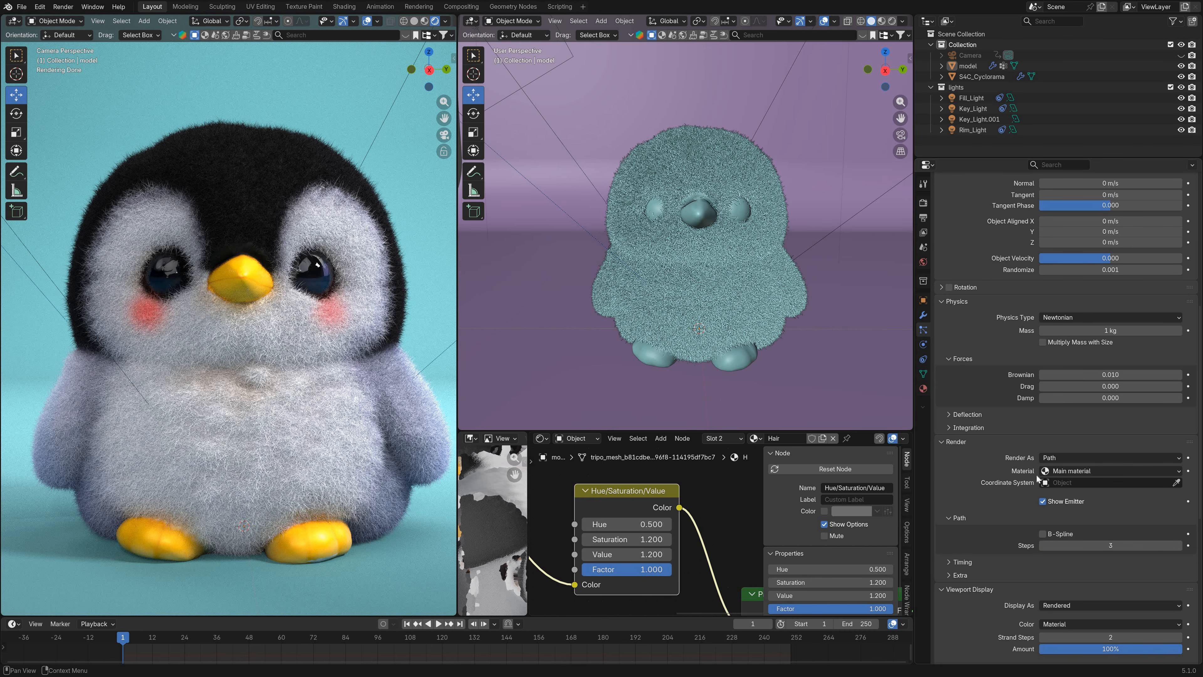
click(1065, 474)
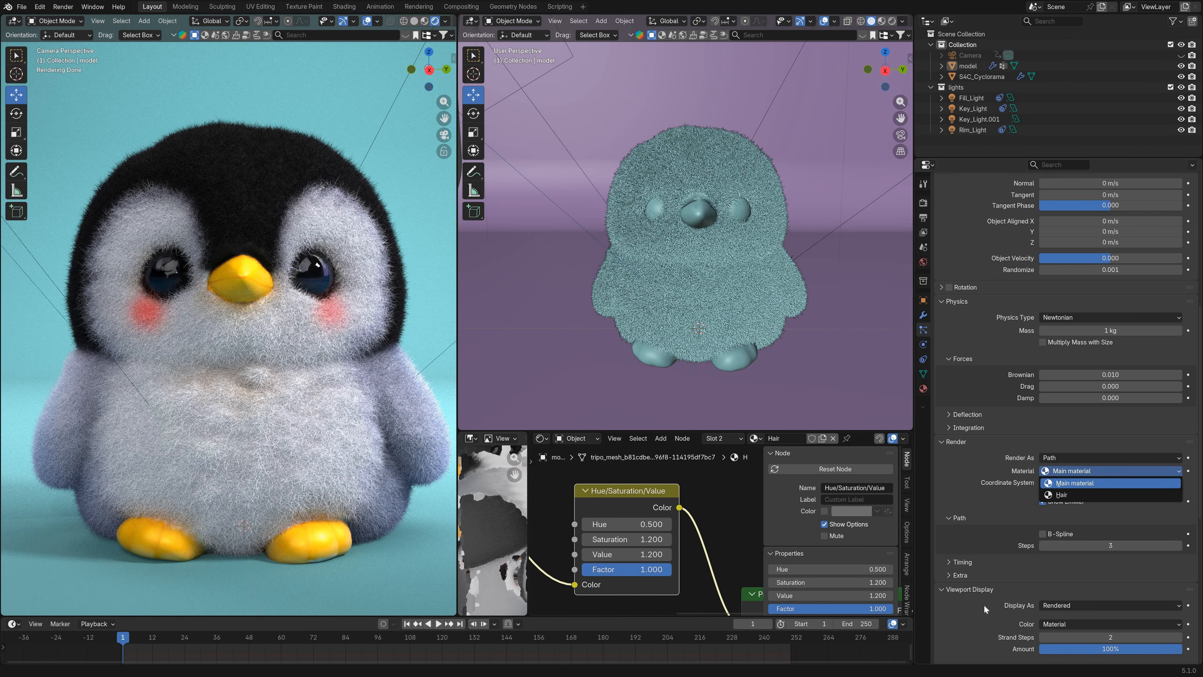
key(h)
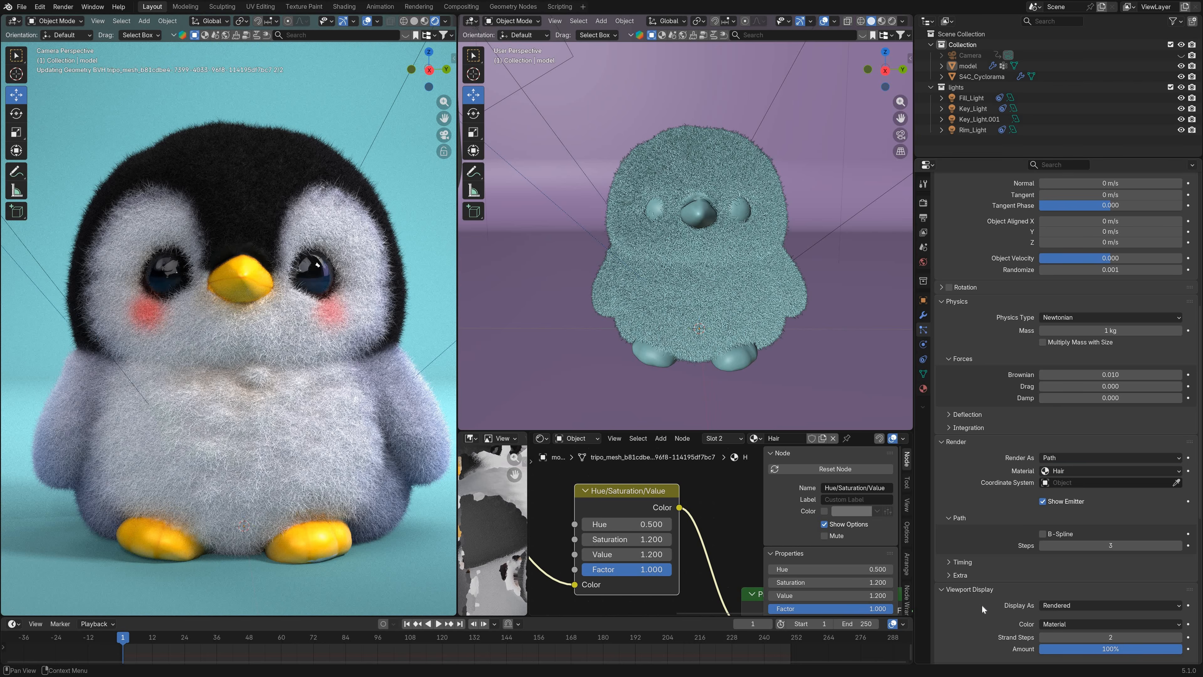
Step: Switch to the other hair system, ParticleSystem, and assign Hair as its render material too
scroll(990, 537, up, 15)
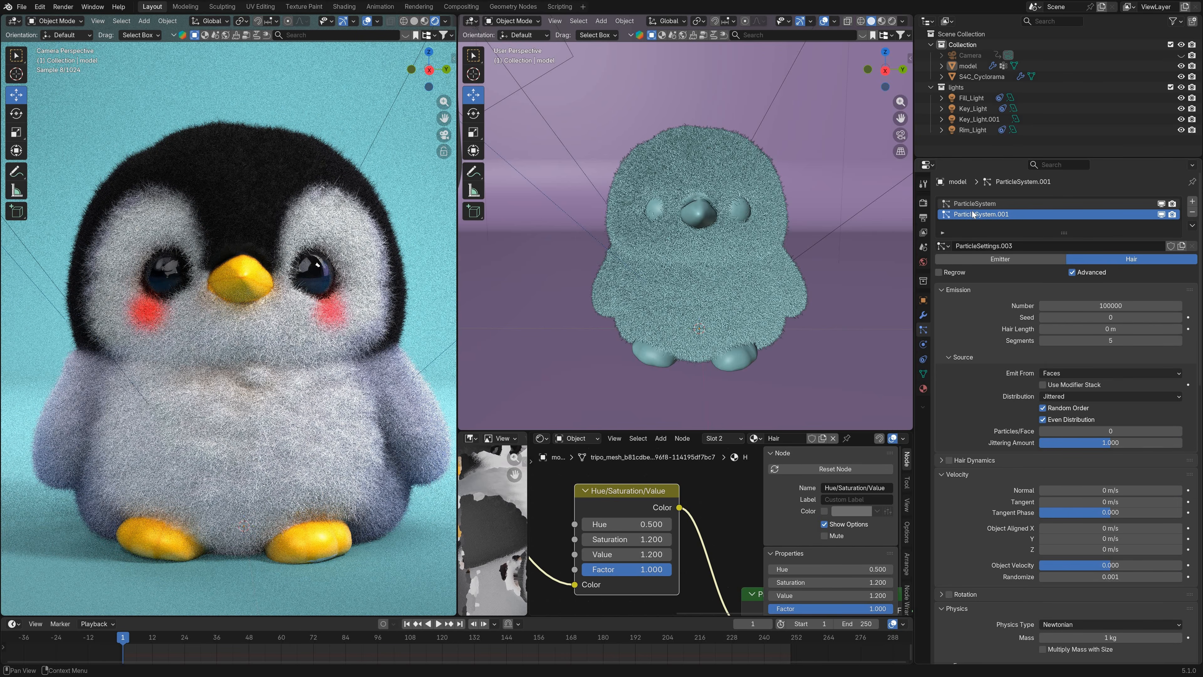
scroll(1018, 379, down, 12)
click(1068, 493)
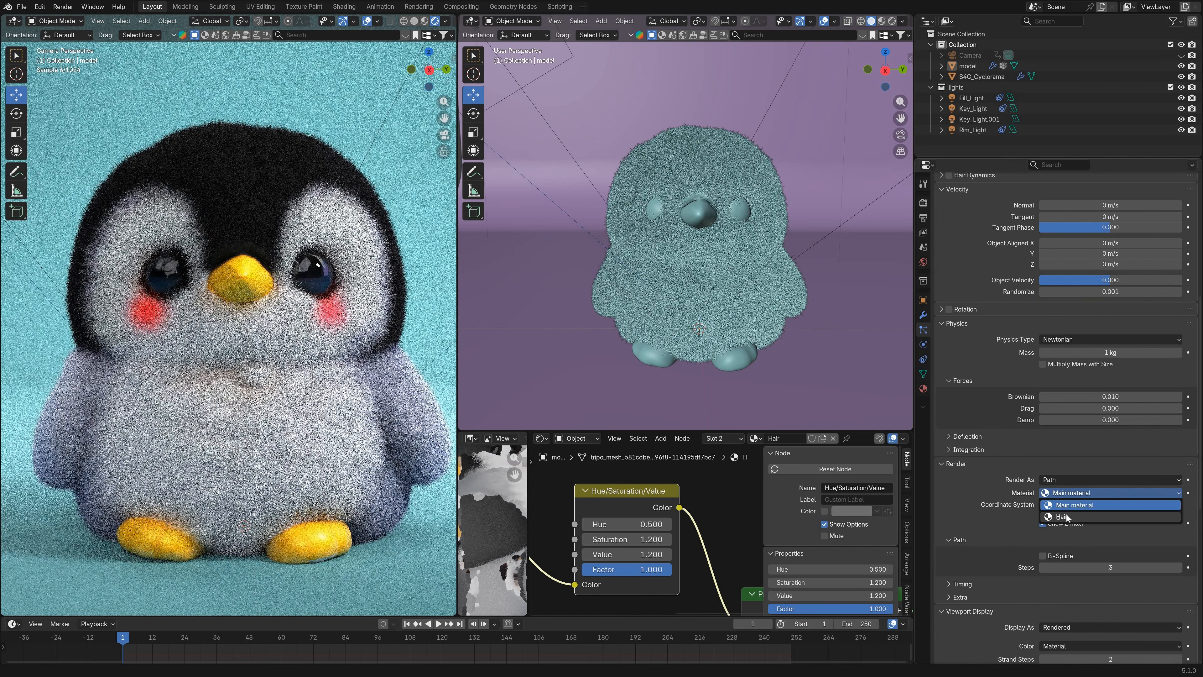
click(1060, 516)
Step: Brighten the fur by setting Value to 1.400 in the Hair material's Hue/Saturation/Value node
scroll(633, 512, down, 5)
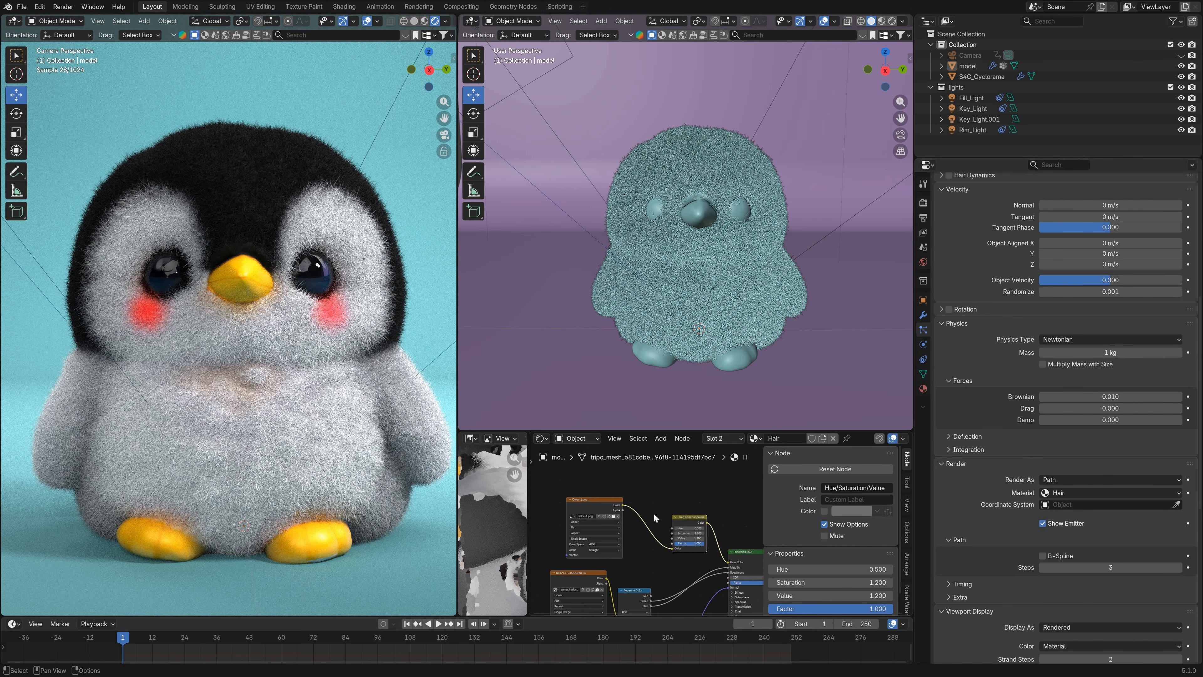
scroll(637, 531, up, 4)
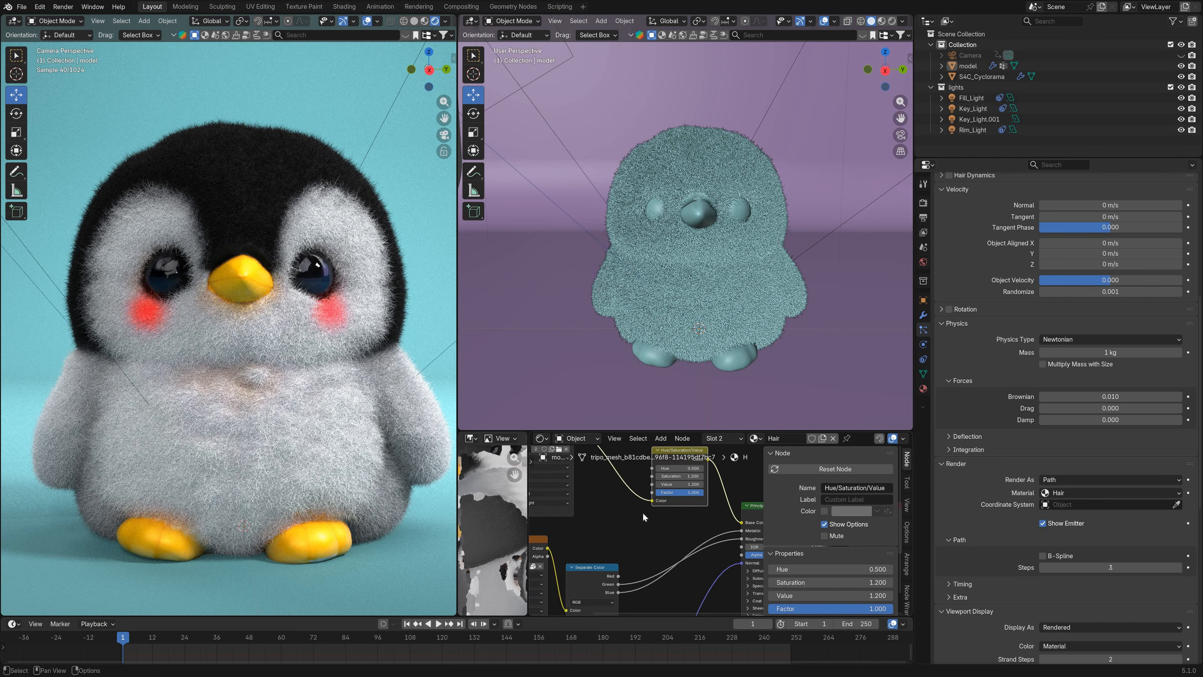
scroll(616, 502, up, 2)
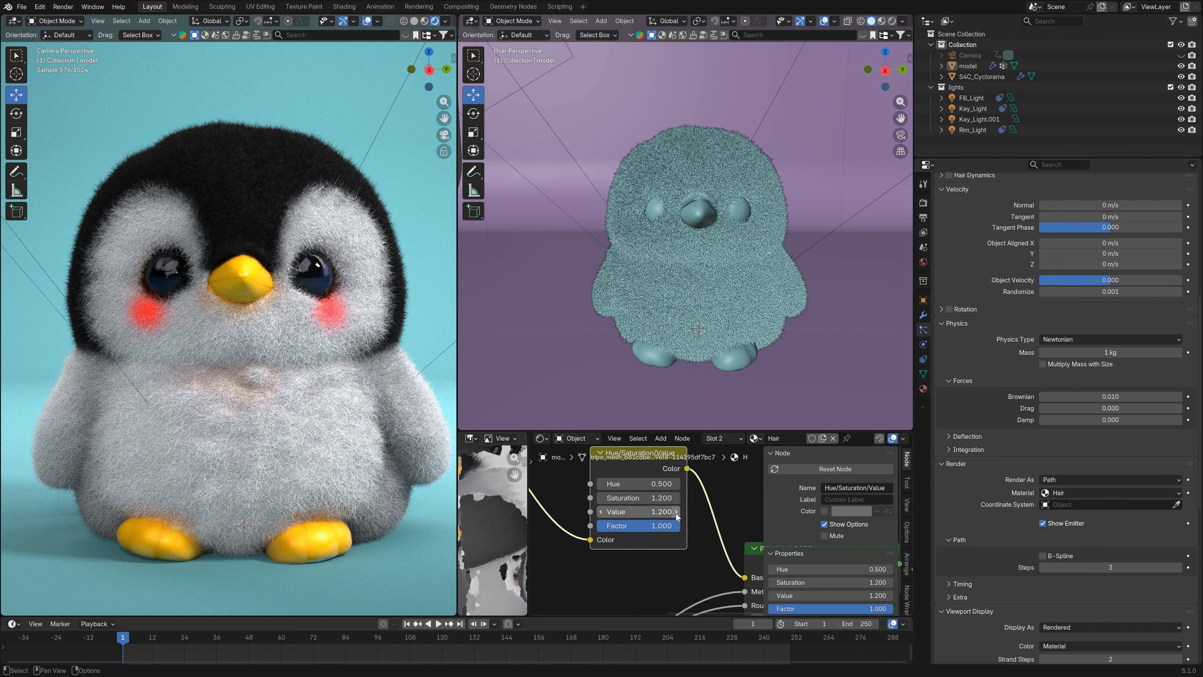
click(676, 512)
click(676, 512)
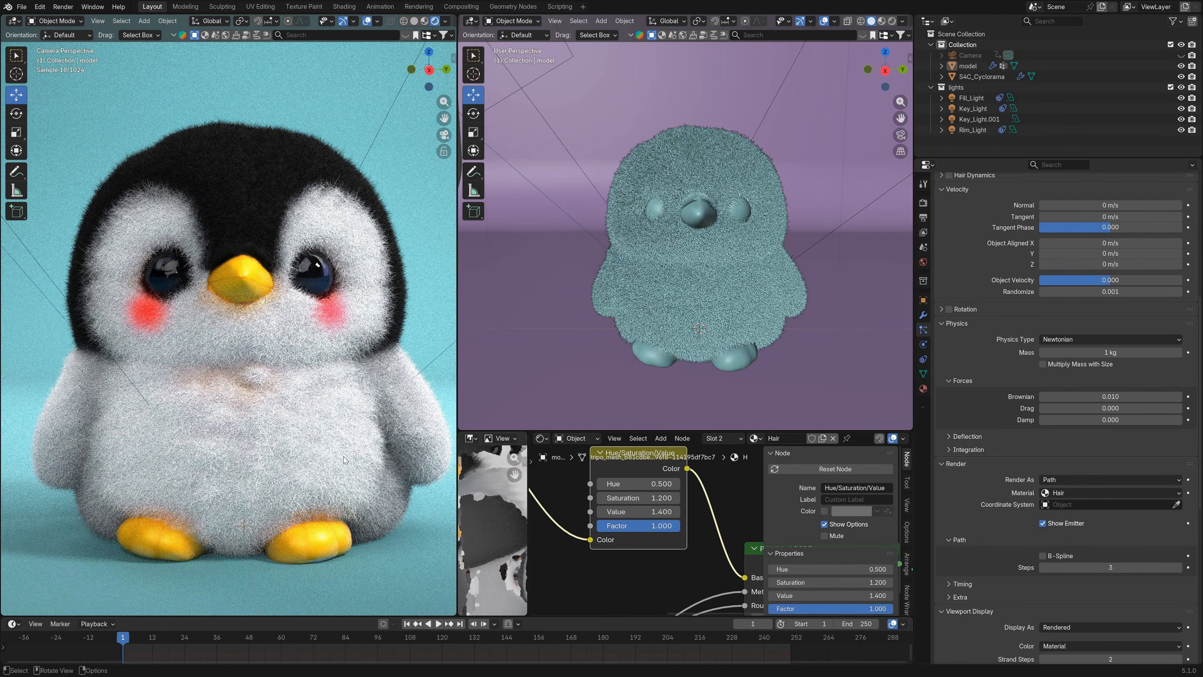
Step: Examine the penguin's fur in the rendered camera view and look at the model from another angle
scroll(345, 460, down, 2)
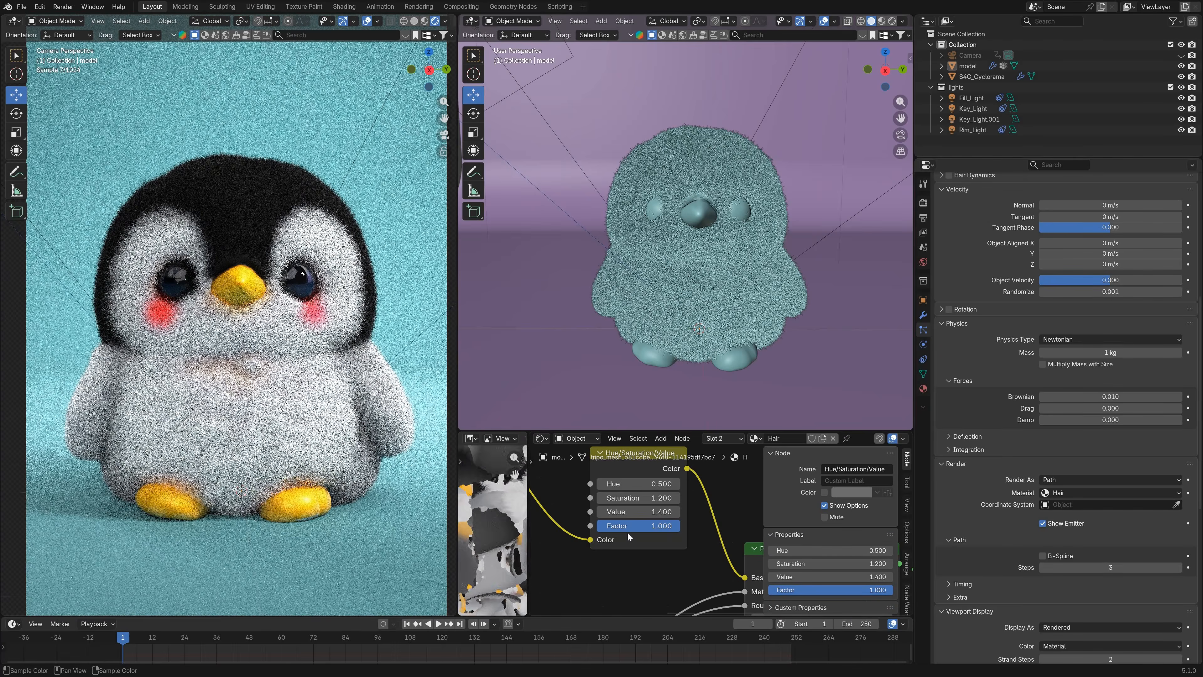
scroll(627, 532, down, 4)
scroll(325, 531, down, 2)
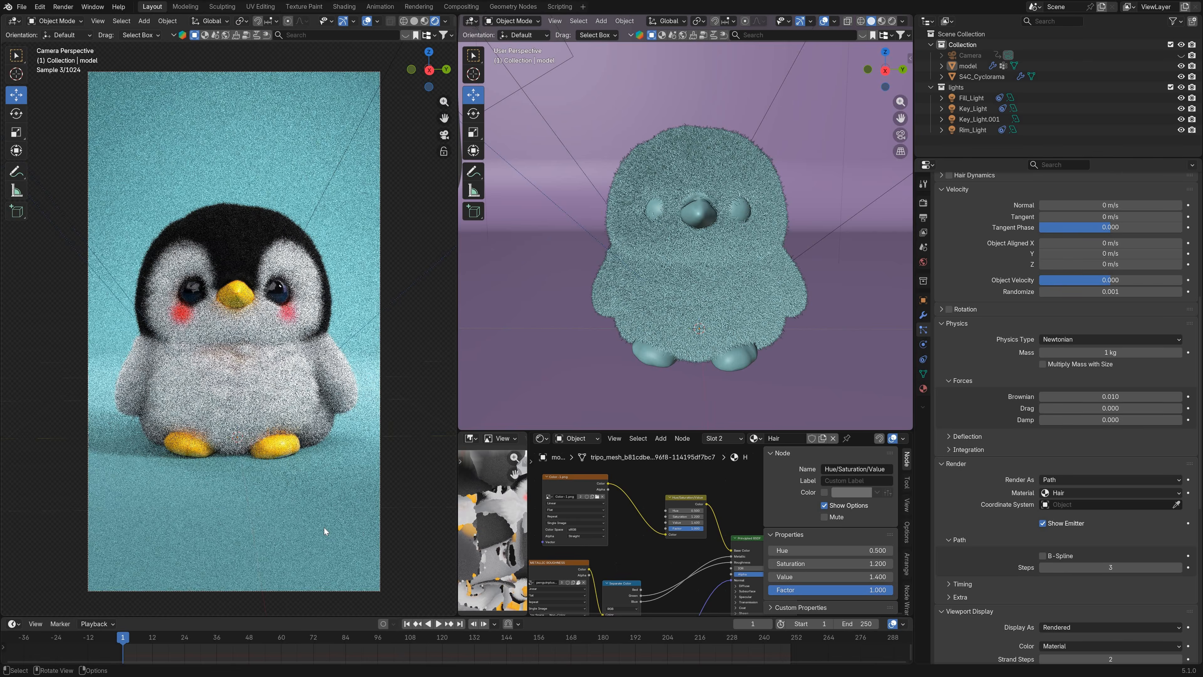
scroll(277, 382, up, 3)
scroll(277, 382, down, 1)
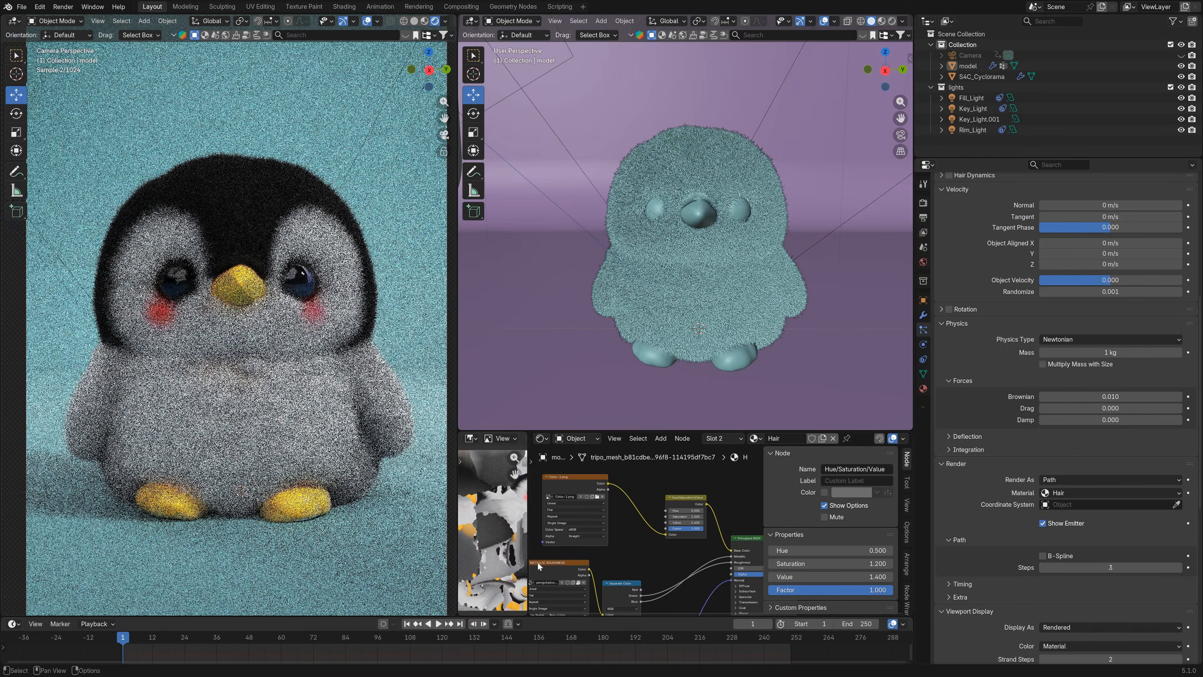
middle_drag(705, 286, 654, 369)
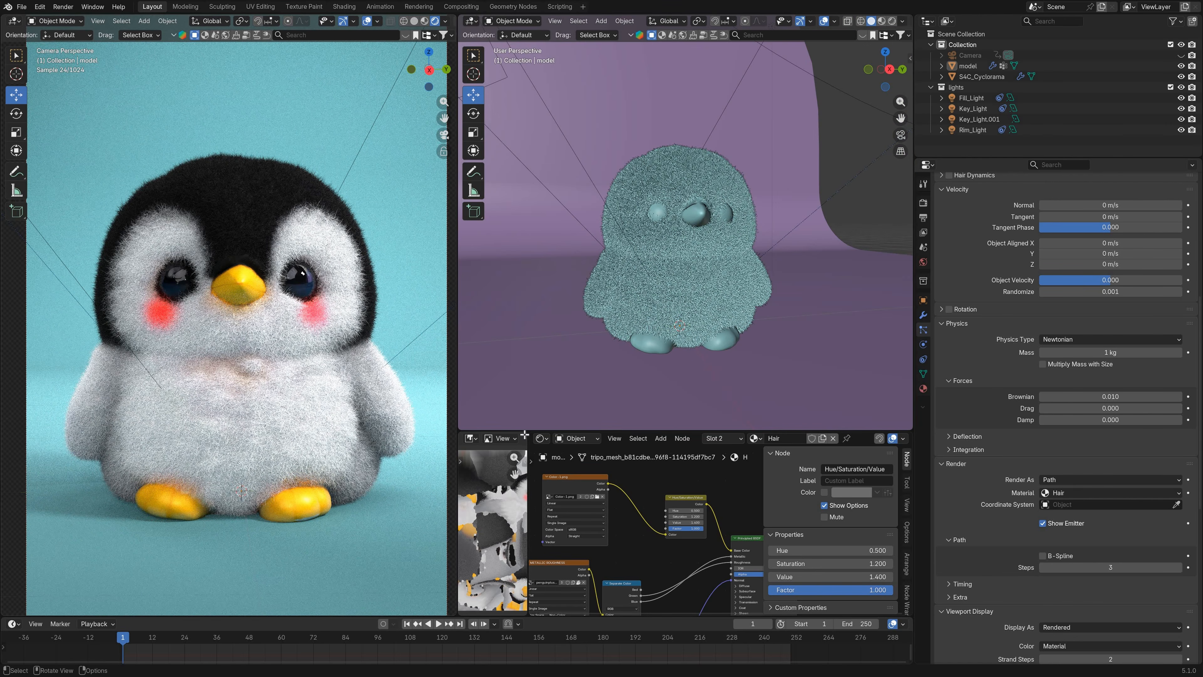